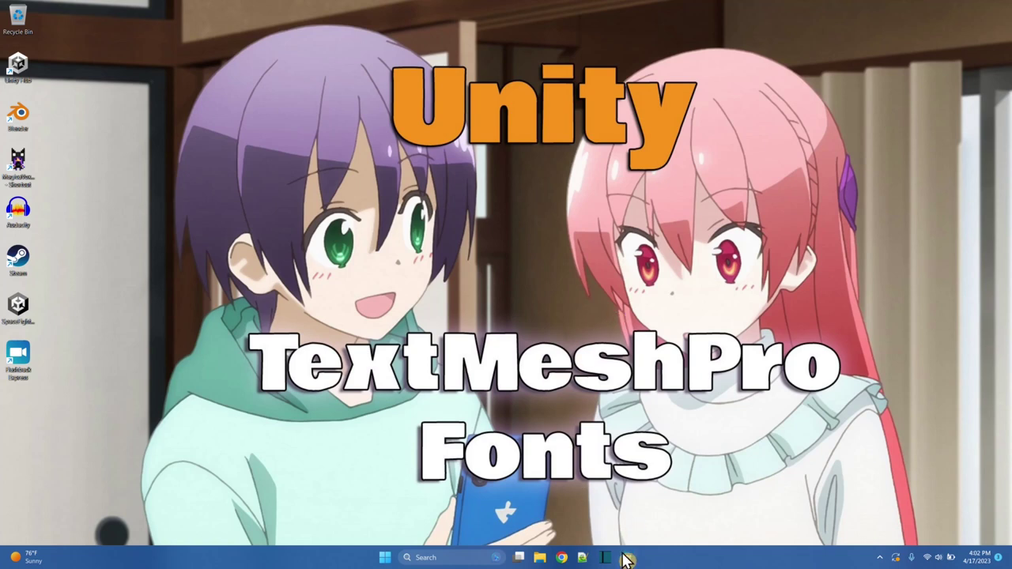
Launch Unity Hub and create a new 3D project named TMProFonts.
{"action": "mouse_move", "coordinate": [627, 559]}
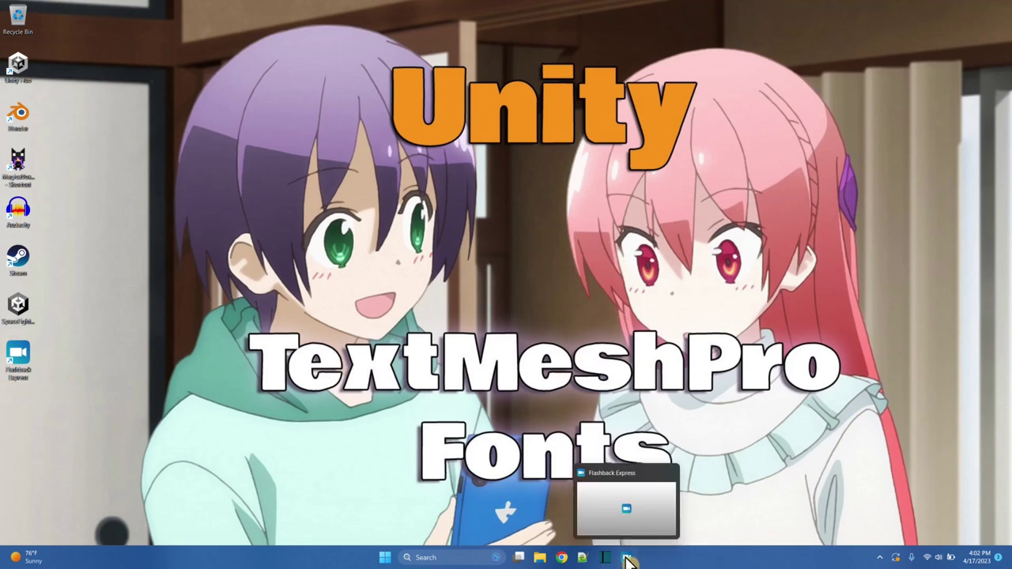
{"action": "double_click", "coordinate": [19, 68]}
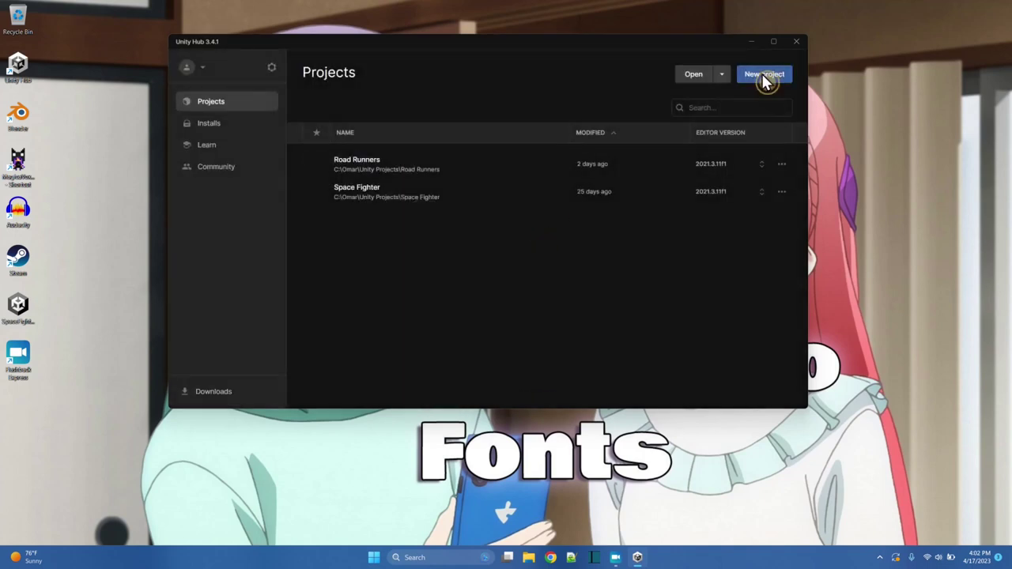
{"action": "left_click", "coordinate": [763, 75]}
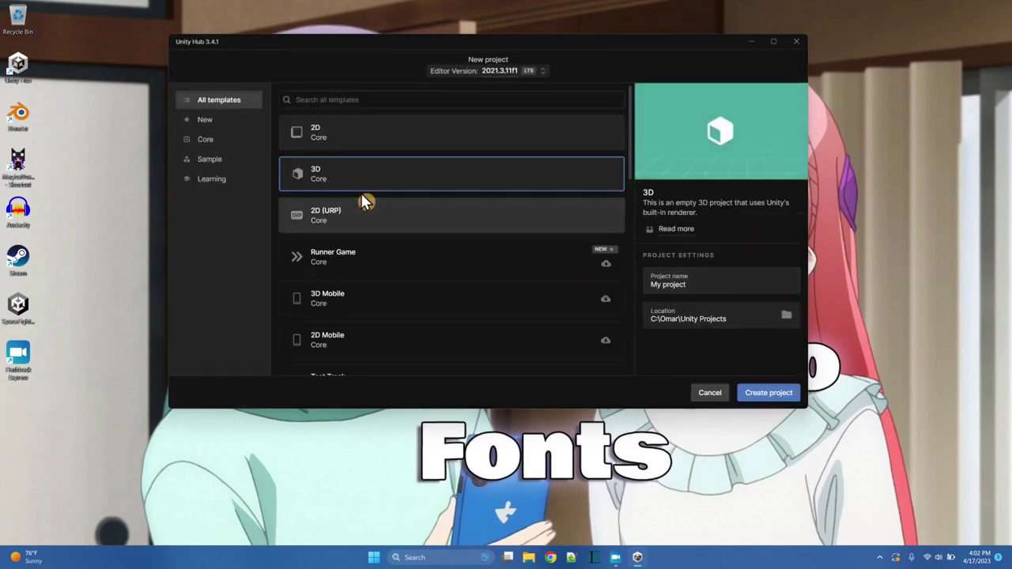
{"action": "left_click", "coordinate": [722, 285]}
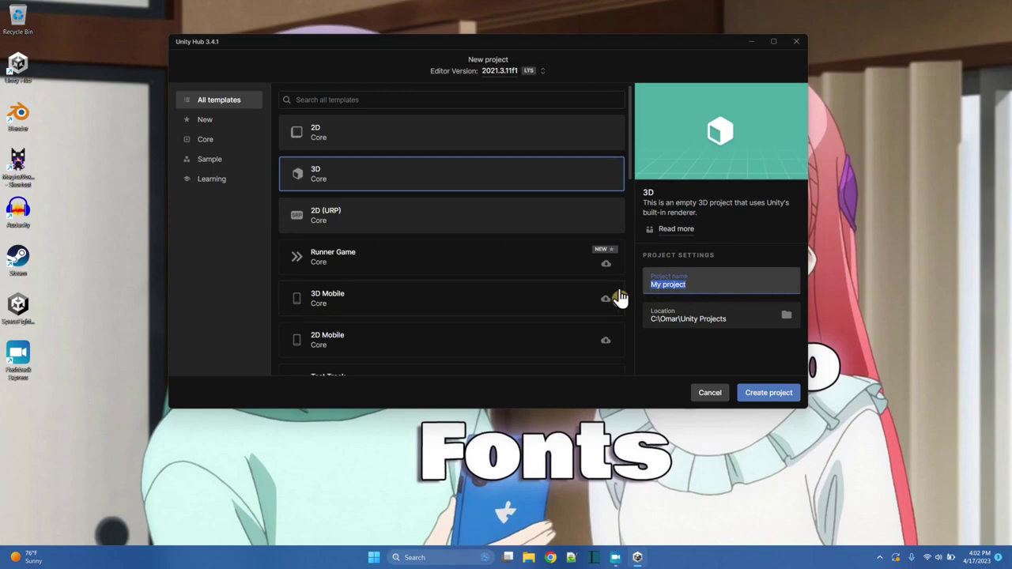
{"action": "key", "text": "ctrl+a"}
{"action": "type", "text": "Font"}
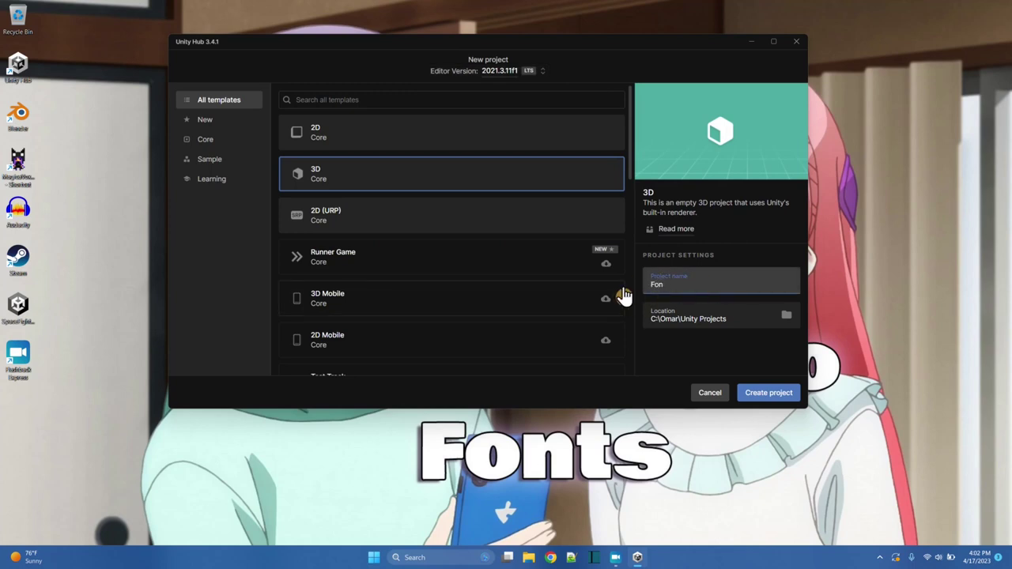
{"action": "type", "text": "TNP"}
{"action": "left_click", "coordinate": [766, 393]}
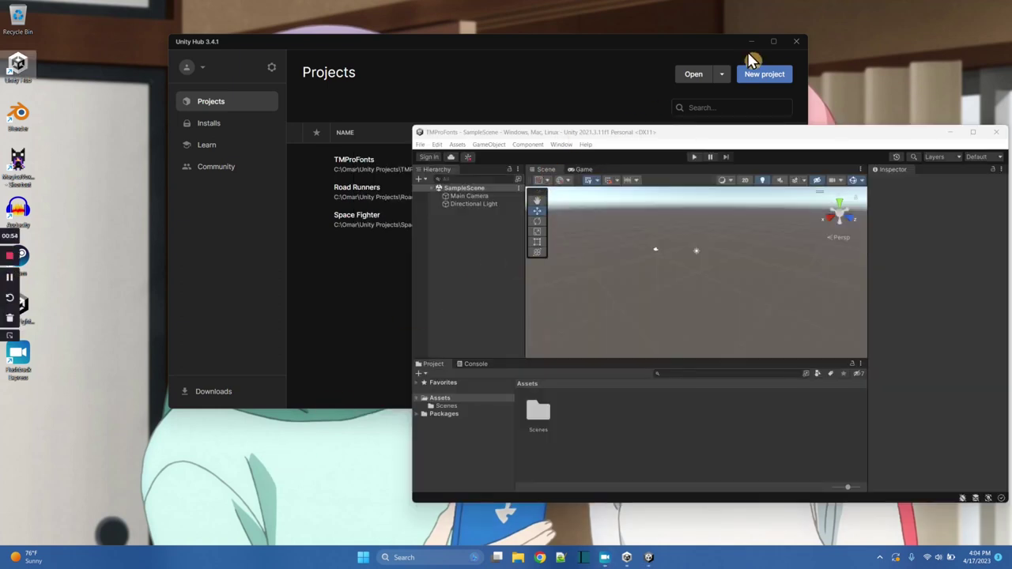
Close Unity Hub, maximize the editor window and make the Scene view taller.
{"action": "left_click", "coordinate": [797, 42]}
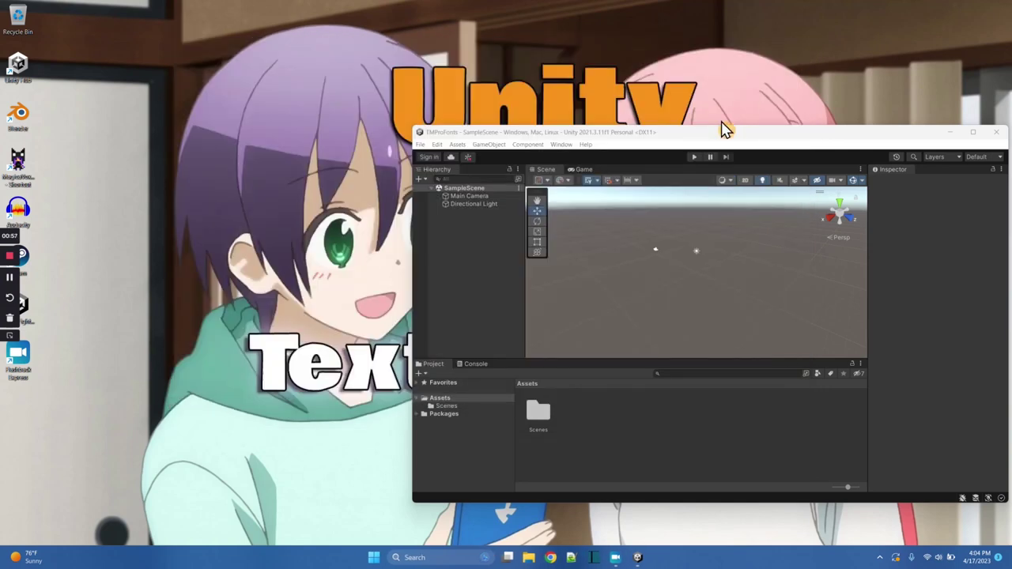
{"action": "left_click_drag", "start_coordinate": [720, 132], "coordinate": [593, 91]}
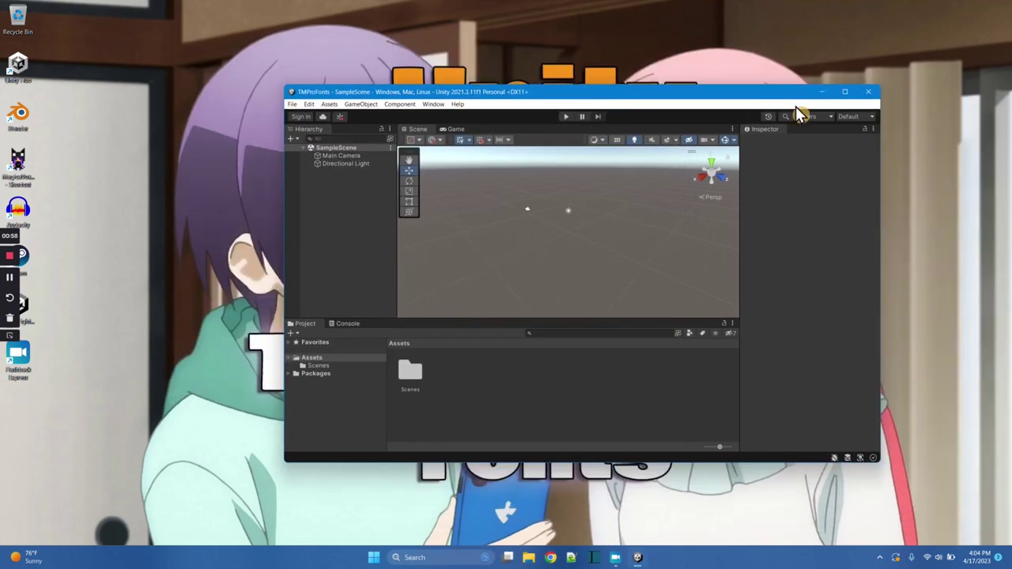
{"action": "left_click", "coordinate": [846, 93]}
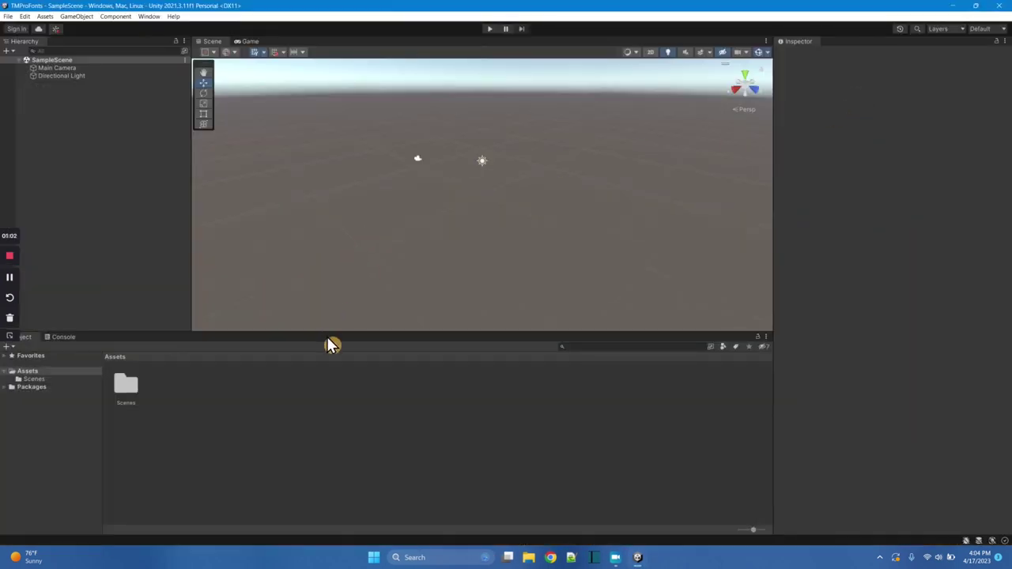
{"action": "left_click_drag", "start_coordinate": [333, 332], "coordinate": [334, 388]}
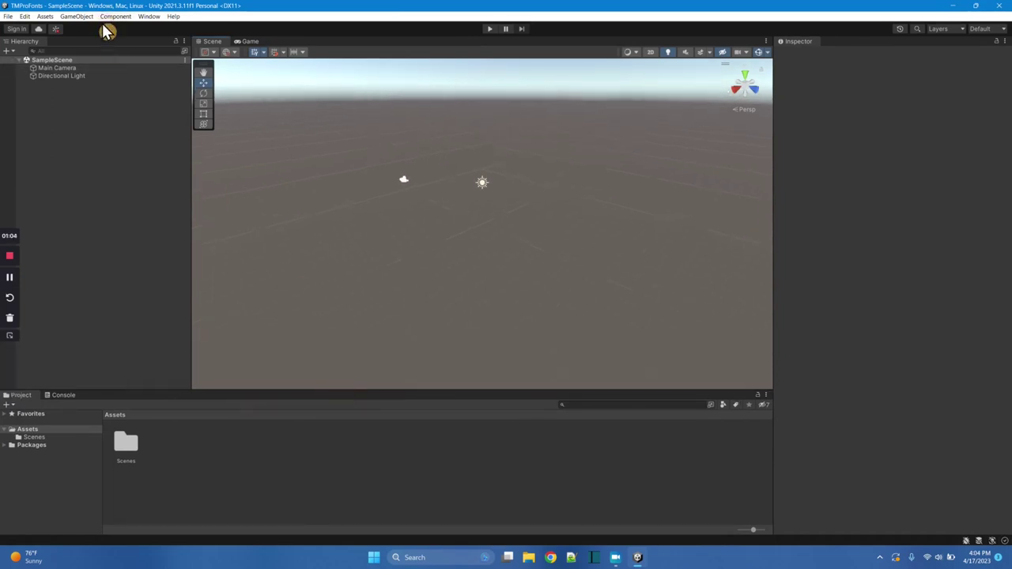
Add a UI Text - TextMeshPro object to SampleScene and import TMP Essential Resources.
{"action": "right_click", "coordinate": [76, 63]}
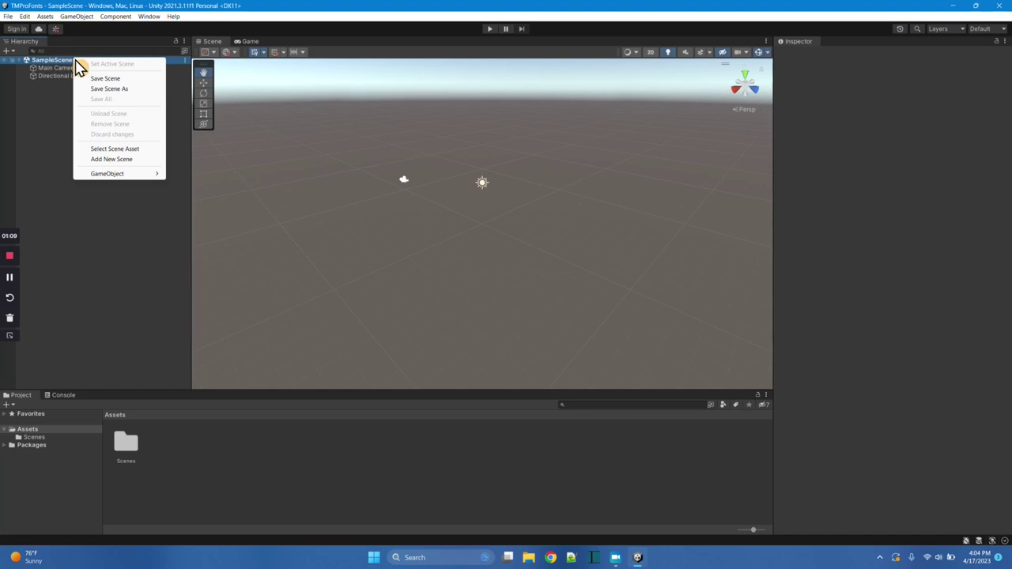
{"action": "mouse_move", "coordinate": [124, 176]}
{"action": "mouse_move", "coordinate": [206, 241]}
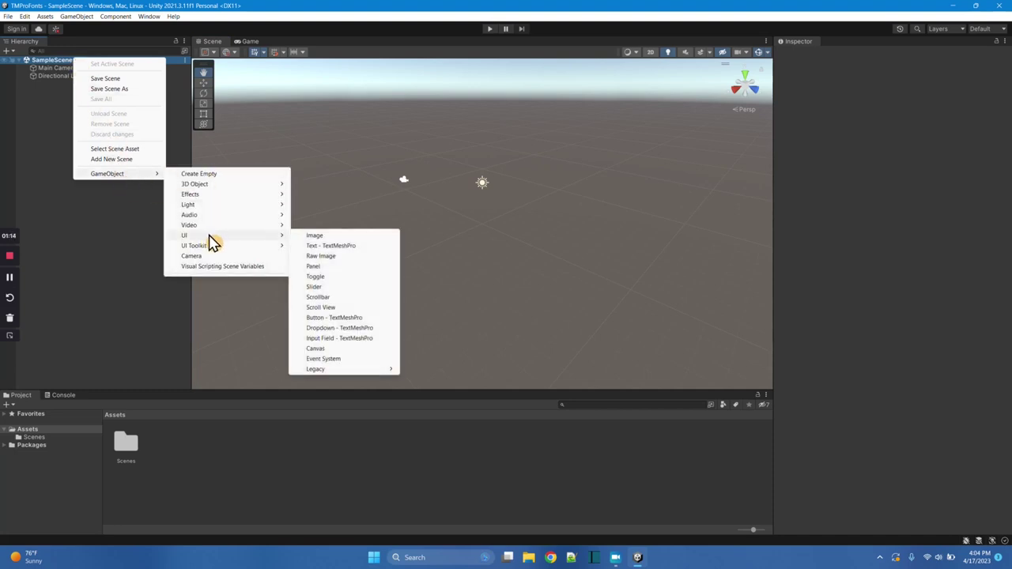
{"action": "left_click", "coordinate": [339, 245]}
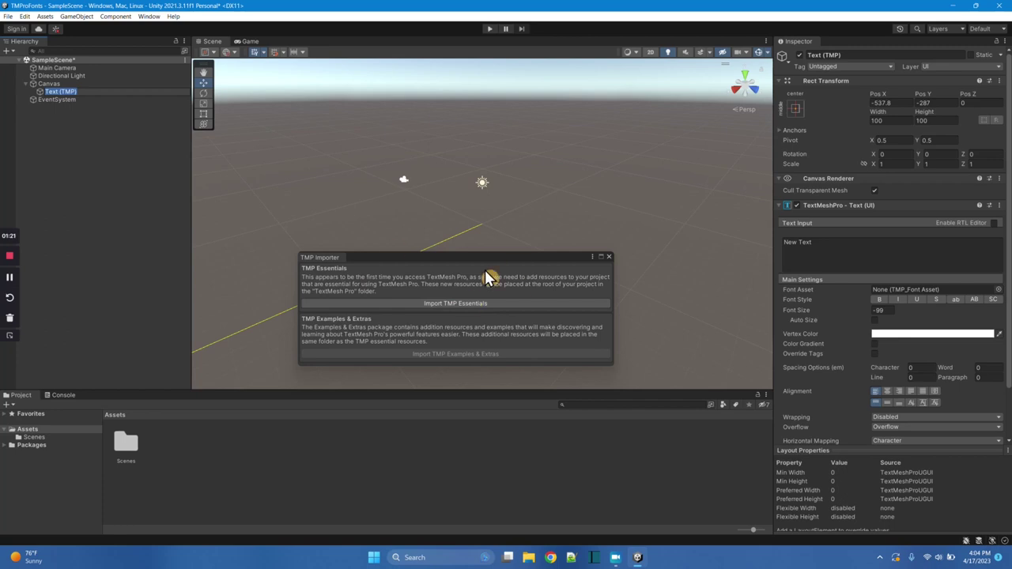
{"action": "left_click", "coordinate": [482, 303]}
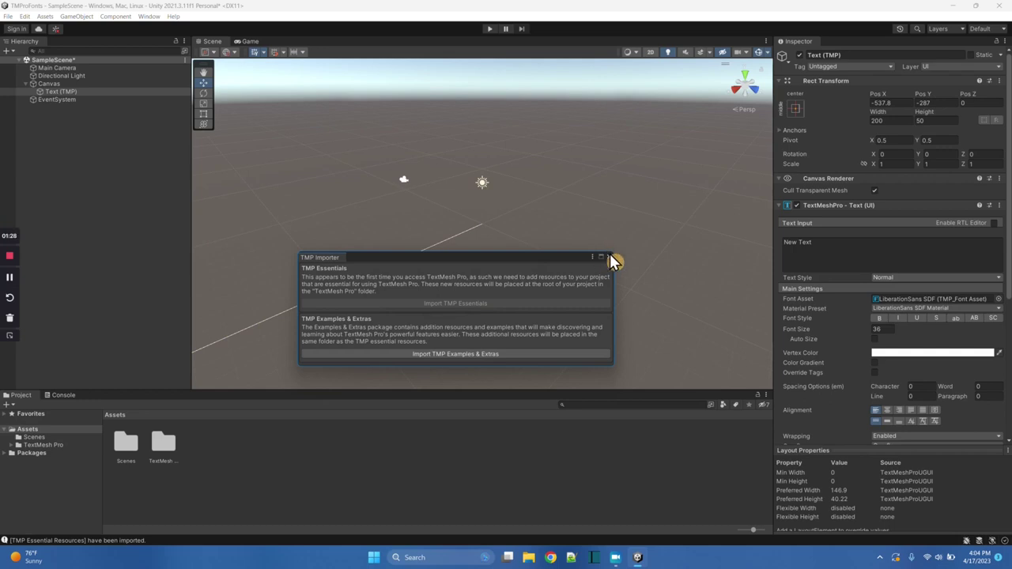
{"action": "left_click", "coordinate": [609, 257]}
{"action": "left_click", "coordinate": [170, 444]}
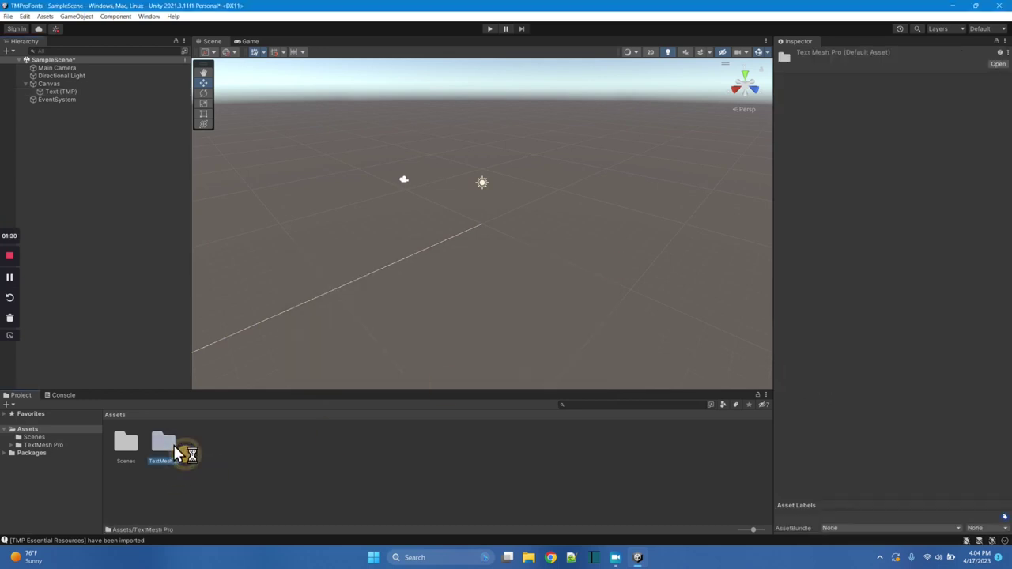
{"action": "left_click", "coordinate": [309, 478]}
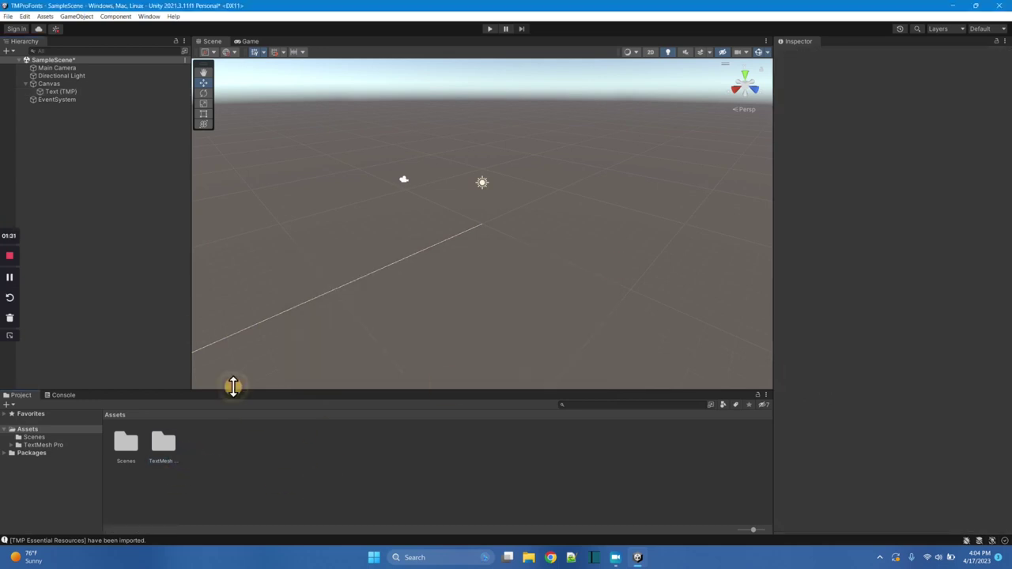
Frame the Text (TMP) object and switch the Scene view to 2D, centred on the canvas.
{"action": "left_click", "coordinate": [61, 93]}
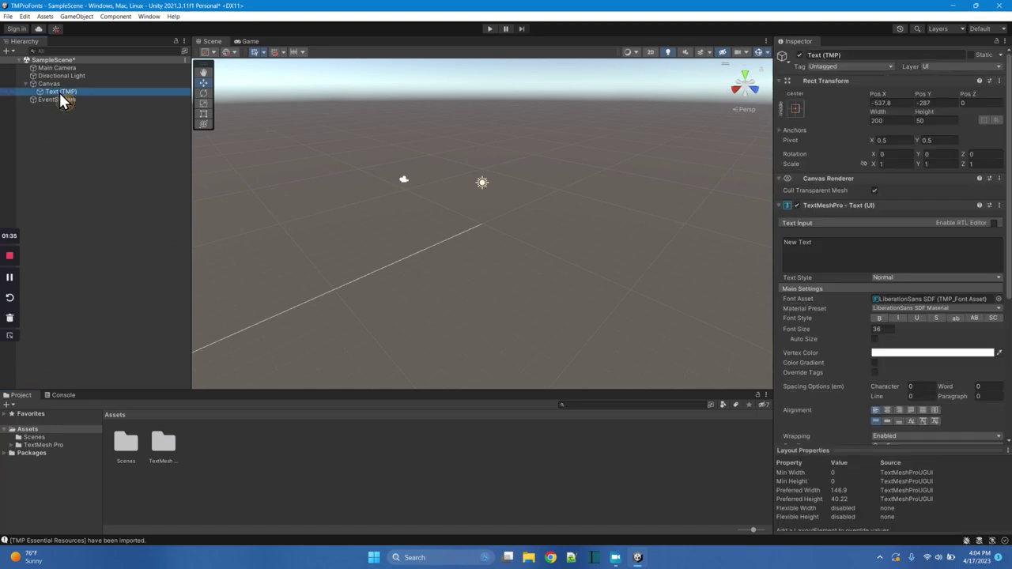
{"action": "double_click", "coordinate": [62, 94]}
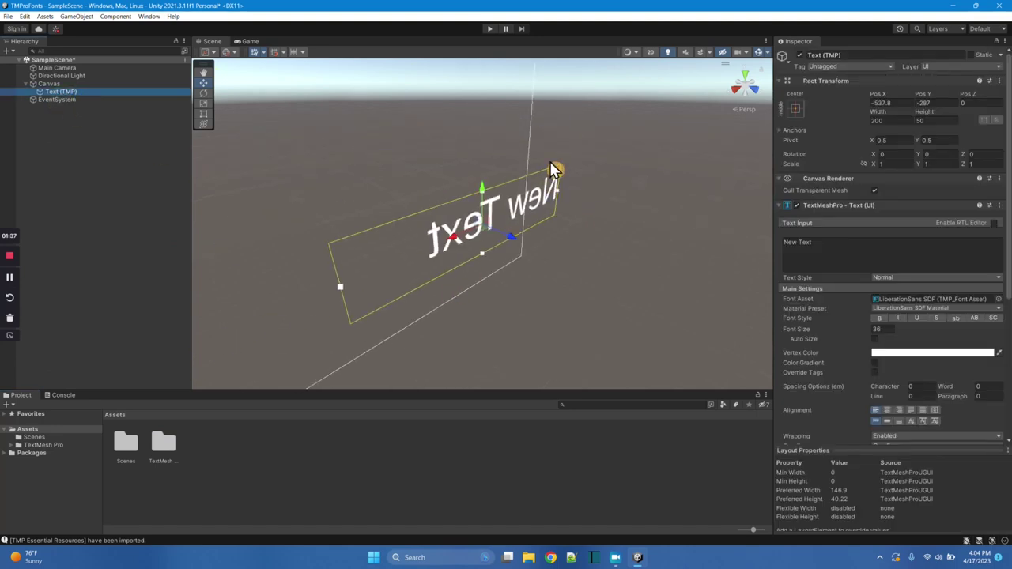
{"action": "left_click", "coordinate": [649, 52]}
{"action": "scroll", "coordinate": [548, 203], "scroll_direction": "down", "scroll_amount": 5}
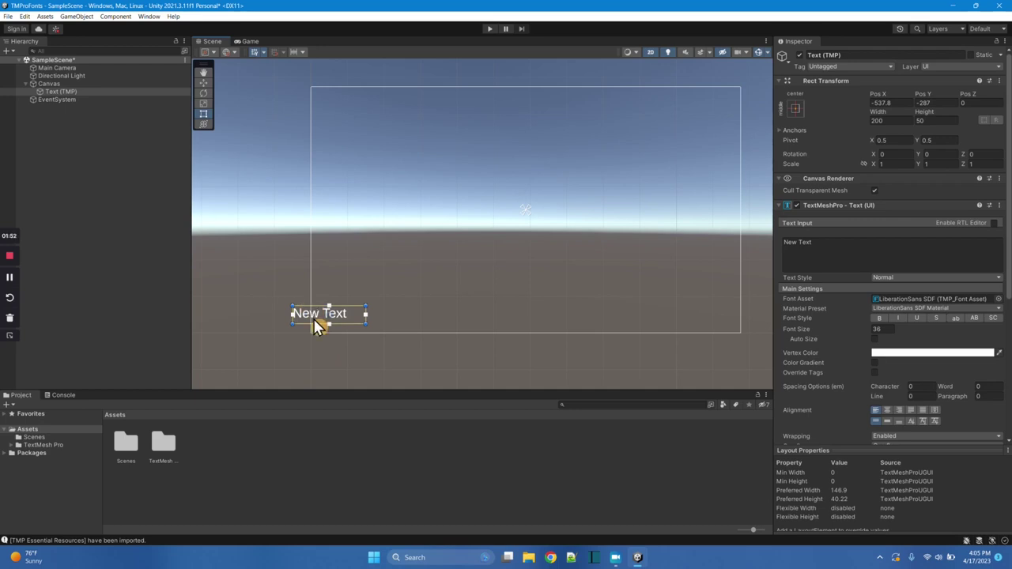
{"action": "left_click", "coordinate": [203, 73]}
{"action": "mouse_move", "coordinate": [319, 314]}
{"action": "left_mouse_down"}
{"action": "mouse_move", "coordinate": [582, 318]}
{"action": "mouse_move", "coordinate": [272, 316]}
{"action": "mouse_move", "coordinate": [316, 316]}
{"action": "left_mouse_up"}
Alt-anchor the text to middle-center at Pos X 0, Pos Y 0 and centre-align it.
{"action": "left_click", "coordinate": [70, 93]}
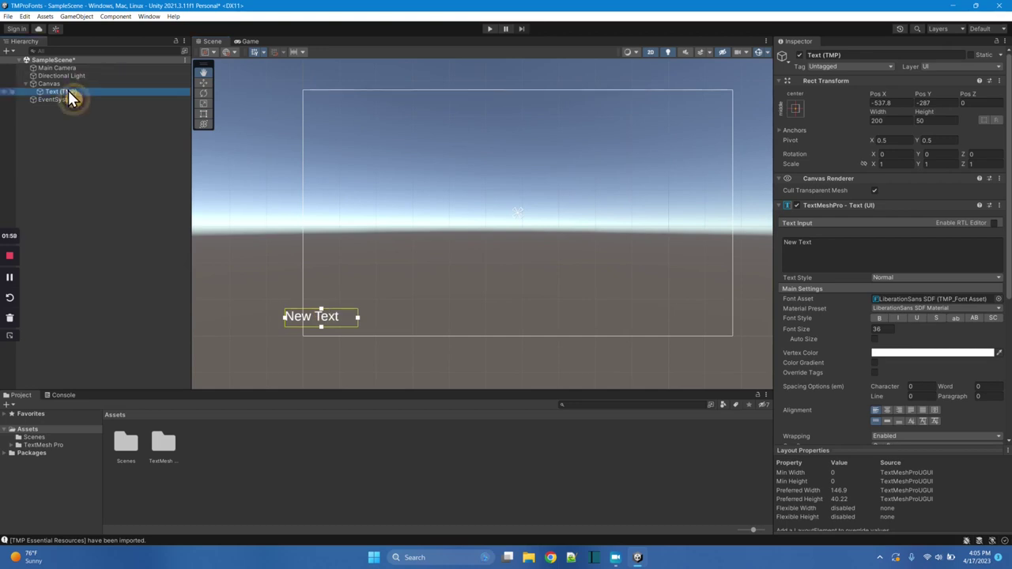
{"action": "left_click", "coordinate": [204, 82]}
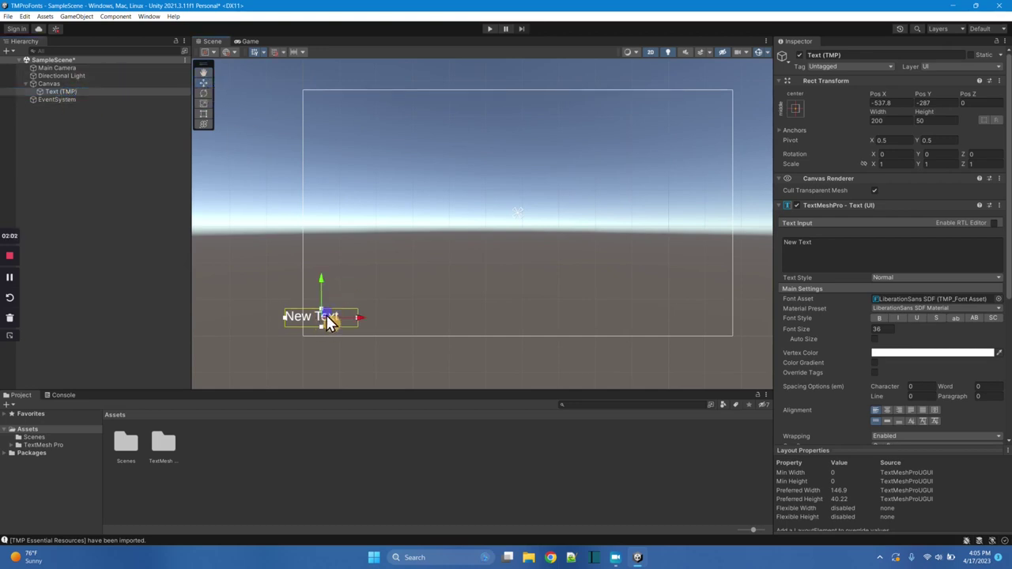
{"action": "left_click_drag", "start_coordinate": [325, 315], "coordinate": [495, 194]}
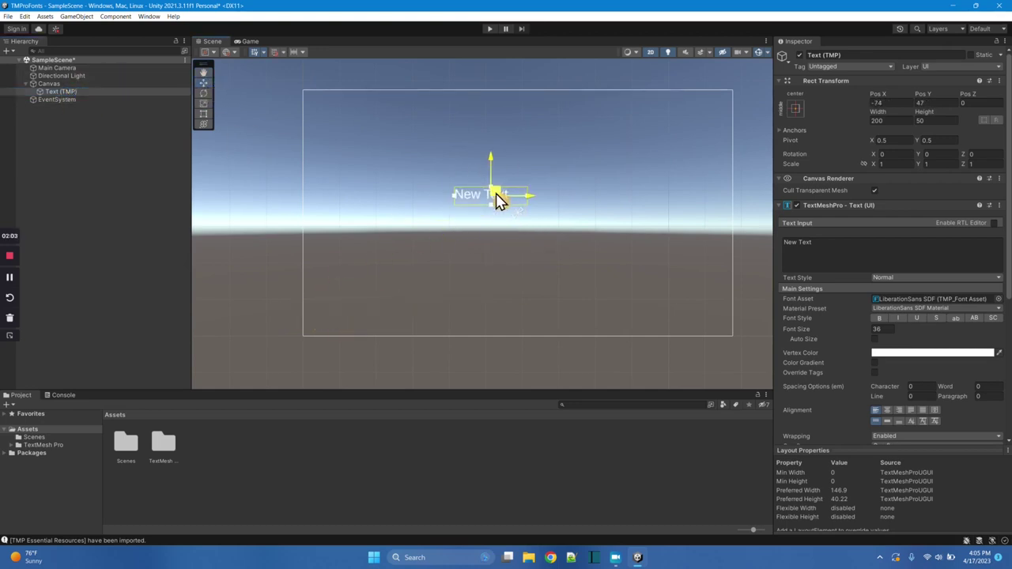
{"action": "left_click", "coordinate": [794, 111]}
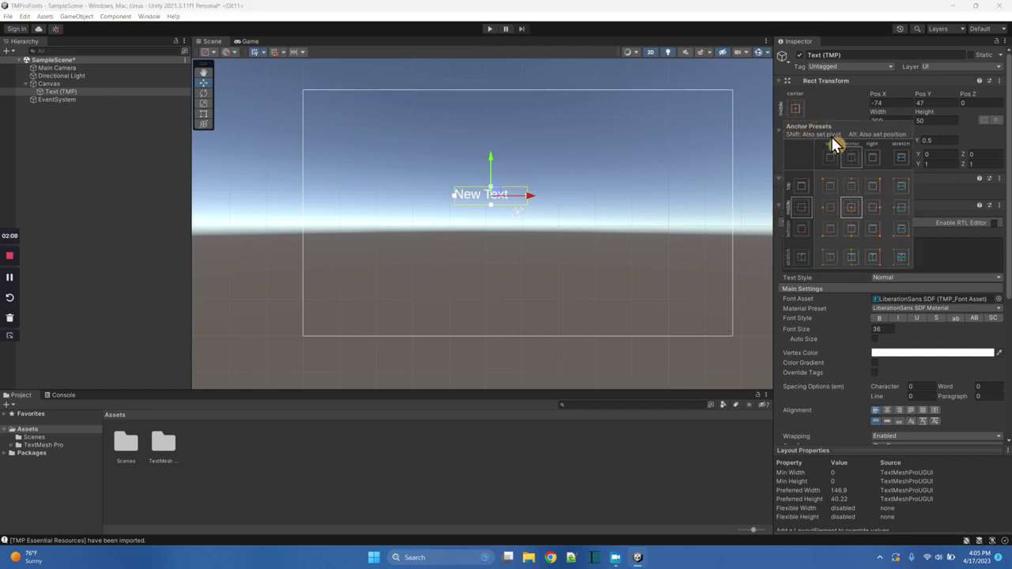
{"action": "key", "text": "alt"}
{"action": "left_click", "coordinate": [852, 204], "text": "alt"}
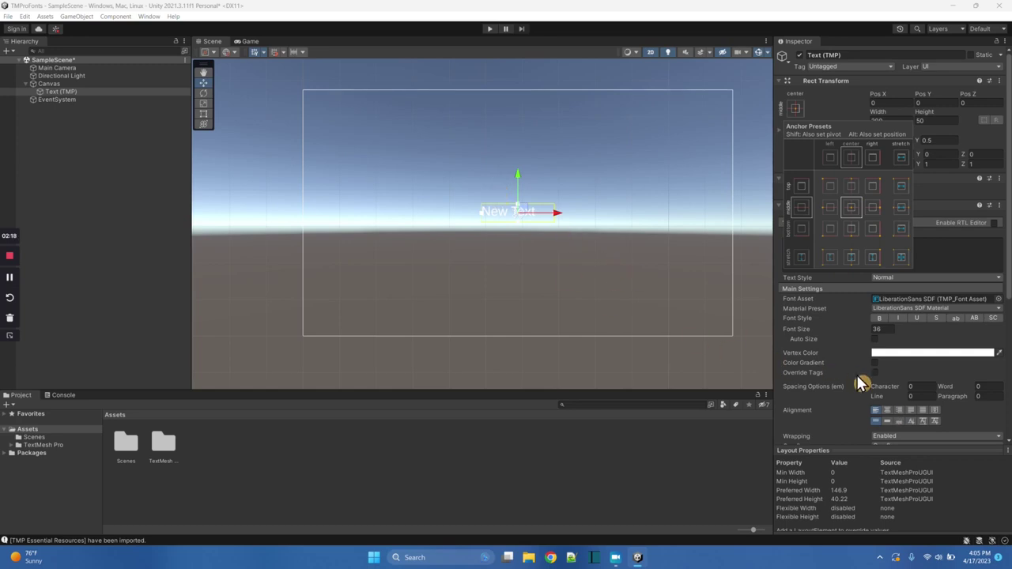
{"action": "left_click", "coordinate": [887, 411]}
{"action": "left_click", "coordinate": [887, 411]}
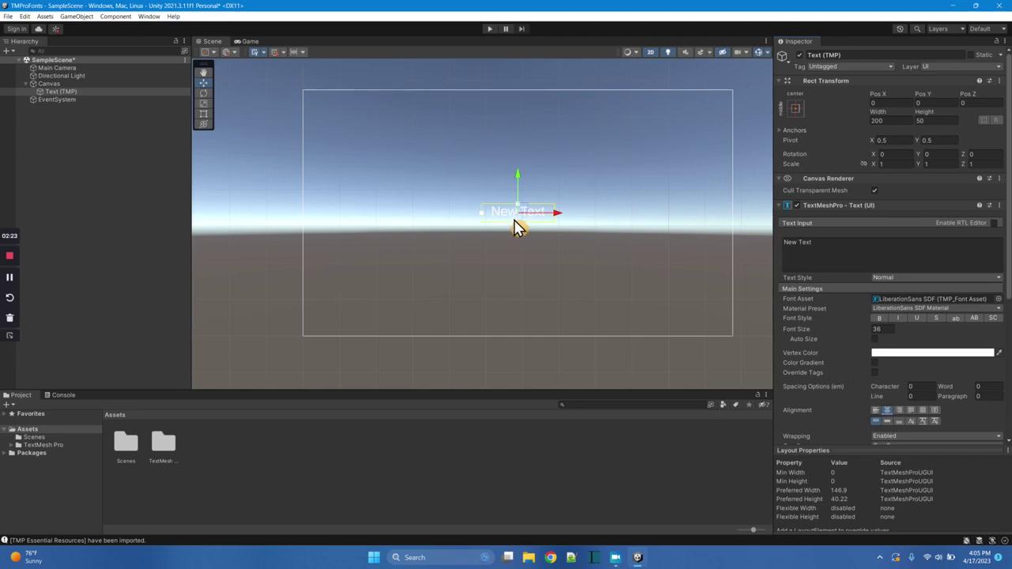
Uncheck Skybox in the Scene view effects menu so the background is plain grey.
{"action": "left_click", "coordinate": [763, 52]}
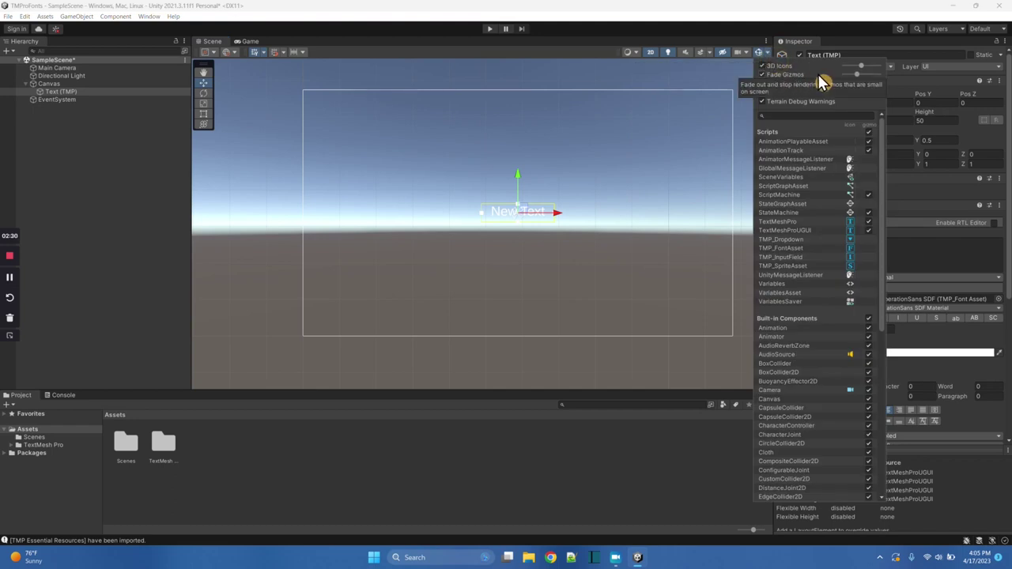
{"action": "left_click", "coordinate": [743, 55]}
{"action": "left_click", "coordinate": [745, 53]}
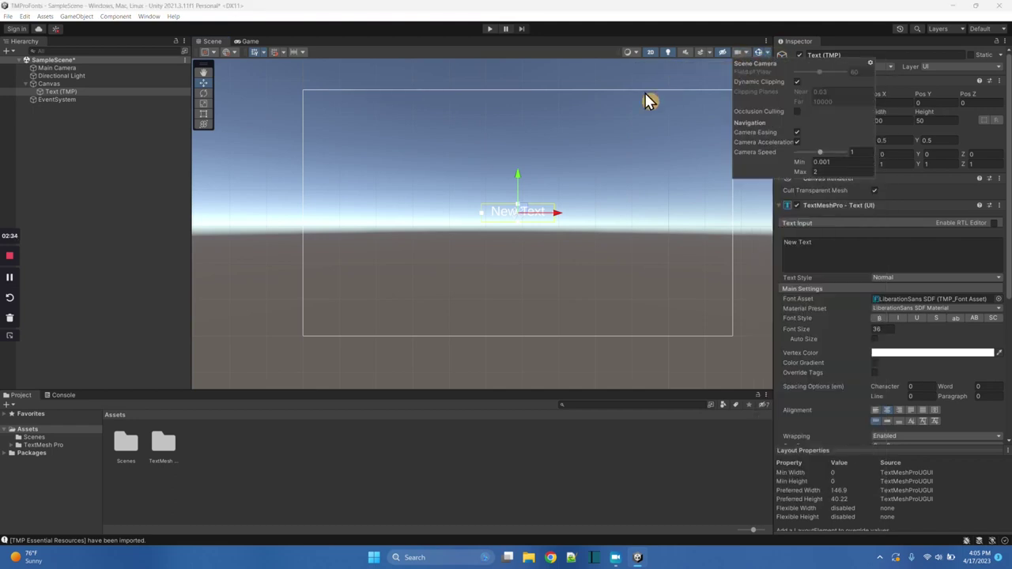
{"action": "left_click", "coordinate": [723, 53]}
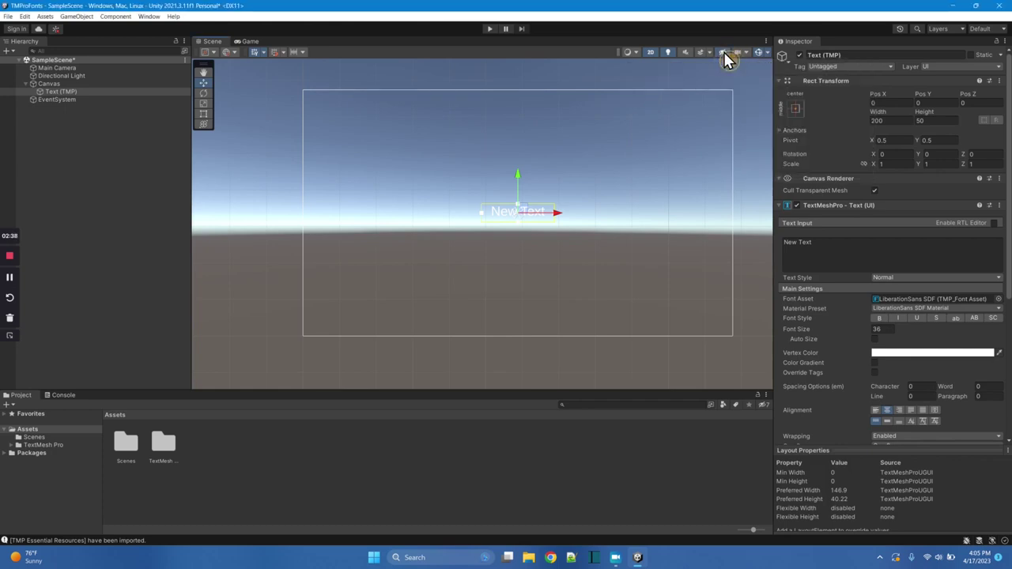
{"action": "left_click", "coordinate": [707, 52]}
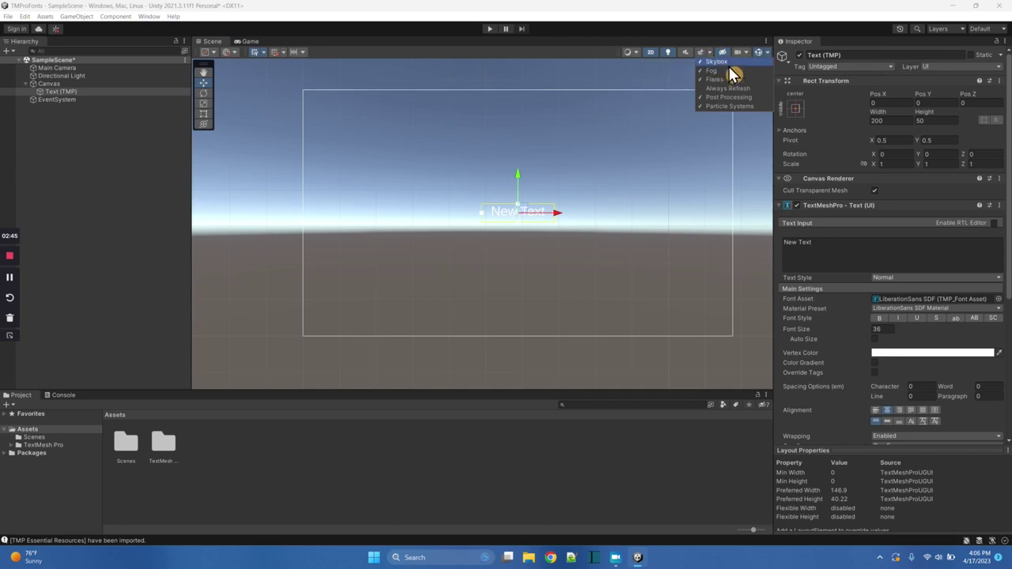
{"action": "left_click", "coordinate": [728, 62]}
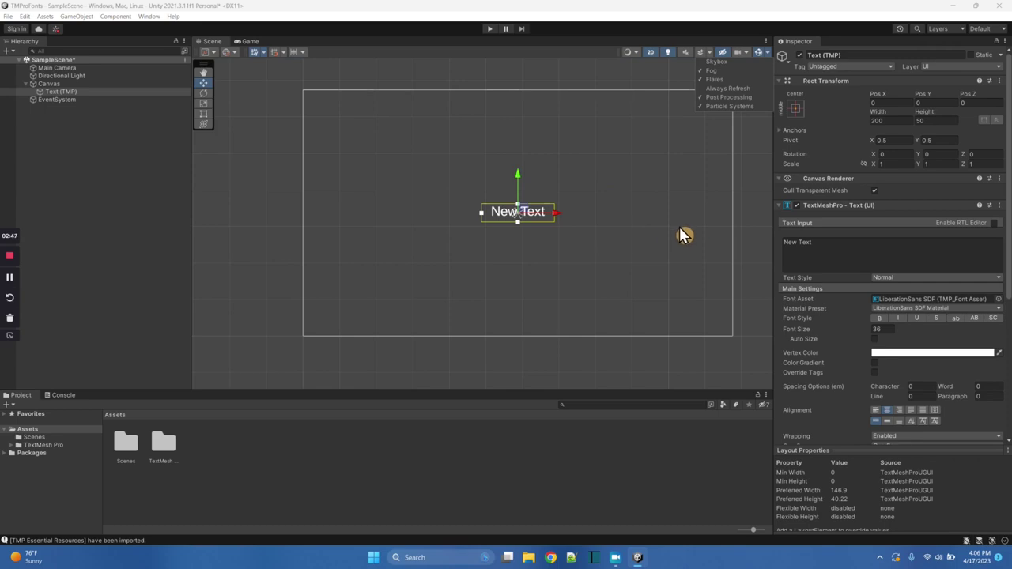
Replace 'New Text' with 'I could say whatever', toggling Auto Size on and back off to 36.
{"action": "left_click_drag", "start_coordinate": [813, 242], "coordinate": [765, 251]}
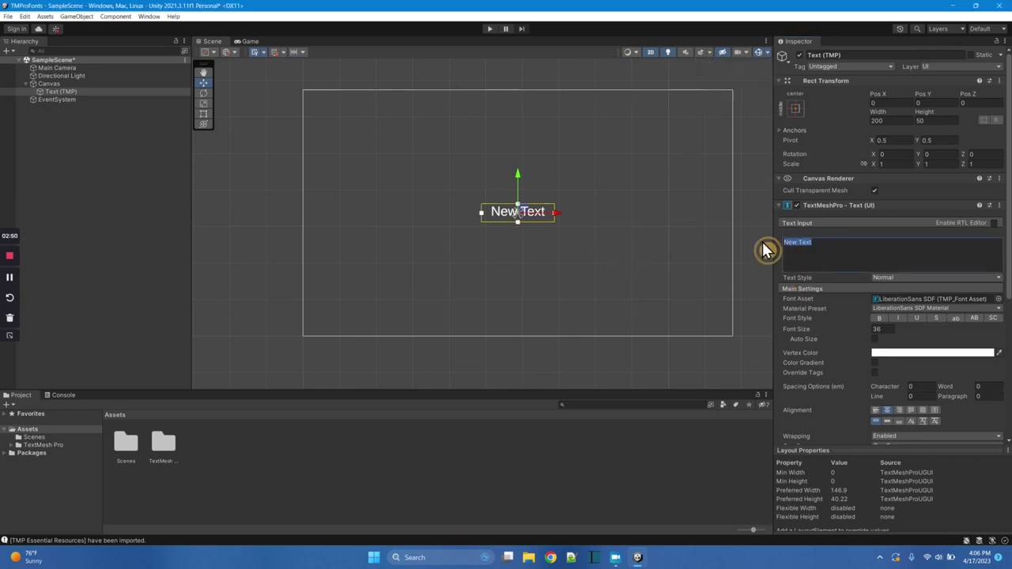
{"action": "type", "text": "I could say whatever"}
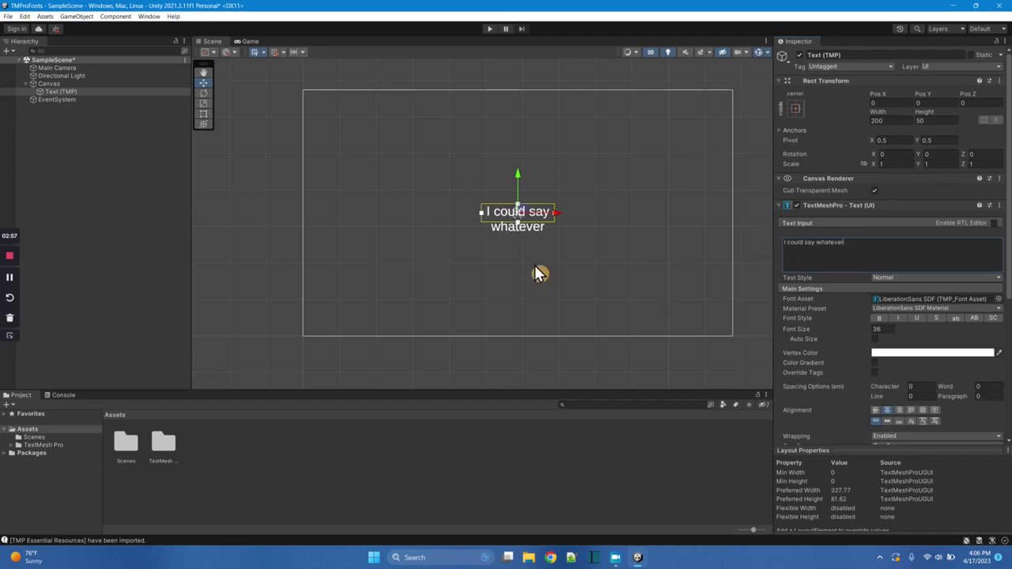
{"action": "left_click", "coordinate": [203, 71]}
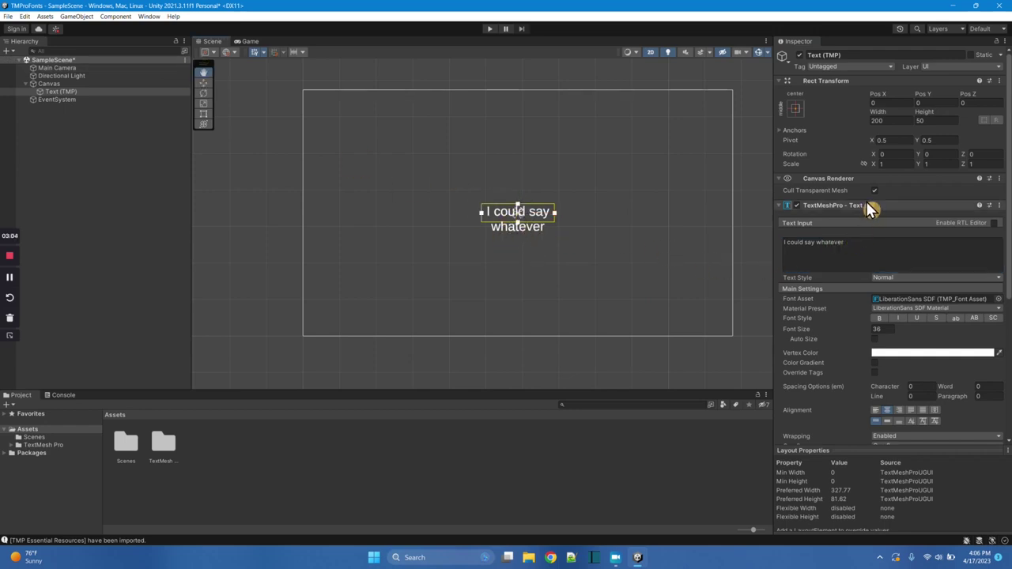
{"action": "left_click", "coordinate": [875, 340]}
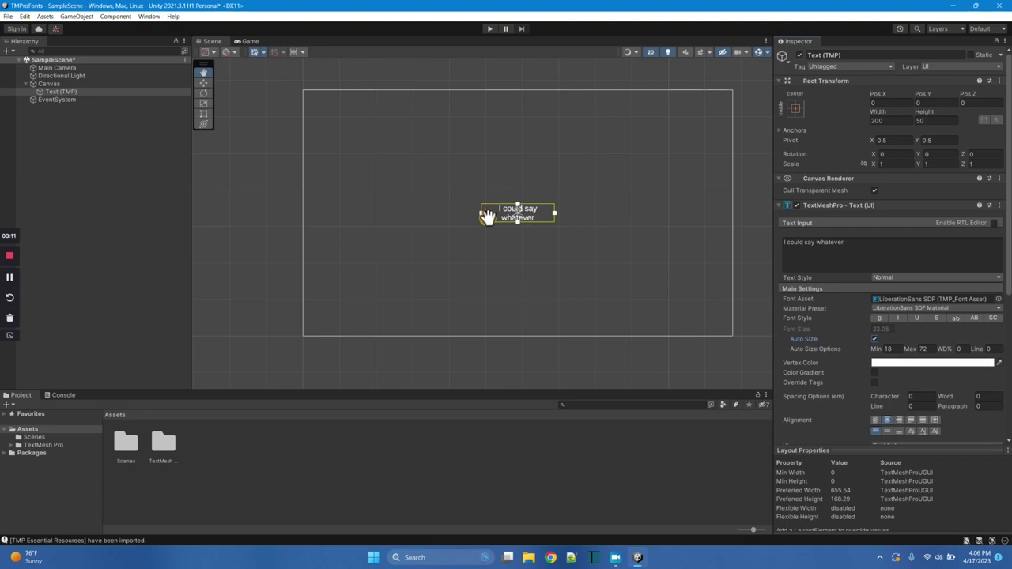
{"action": "left_click", "coordinate": [876, 339]}
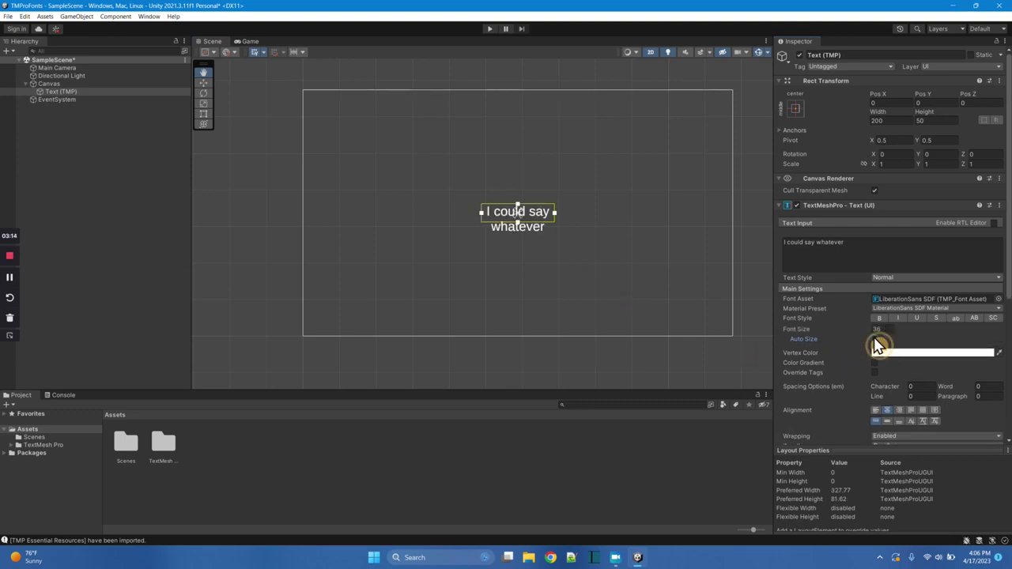
Stretch the text box wider and taller with the Scale tool and enable Auto Size.
{"action": "left_click", "coordinate": [203, 104]}
{"action": "left_click_drag", "start_coordinate": [557, 218], "coordinate": [626, 213]}
{"action": "left_click_drag", "start_coordinate": [482, 212], "coordinate": [415, 213]}
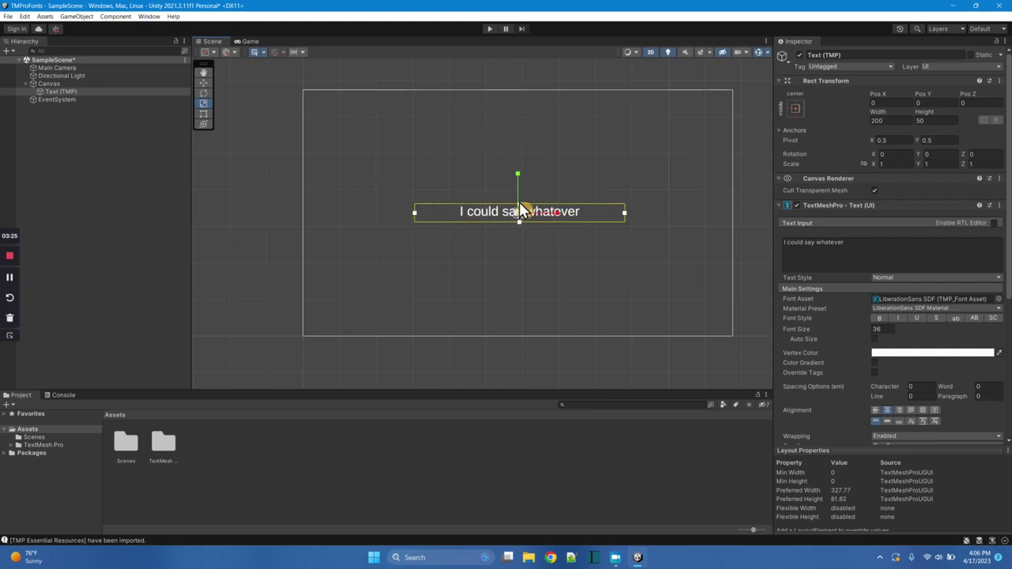
{"action": "left_click_drag", "start_coordinate": [518, 174], "coordinate": [525, 197]}
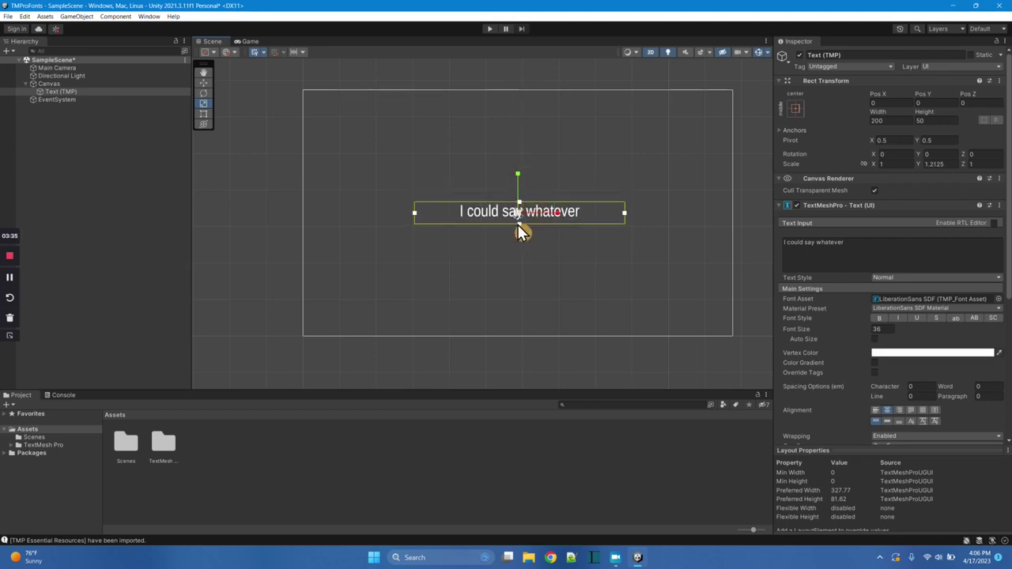
{"action": "left_click", "coordinate": [876, 340]}
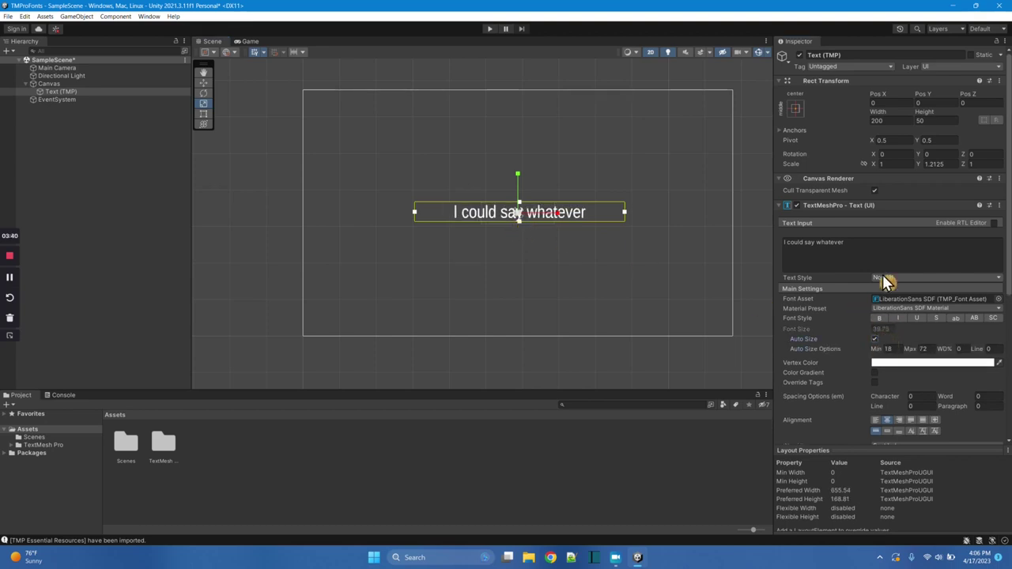
Set the Rect Transform Height to 100 and Width to 600.
{"action": "left_click", "coordinate": [888, 121]}
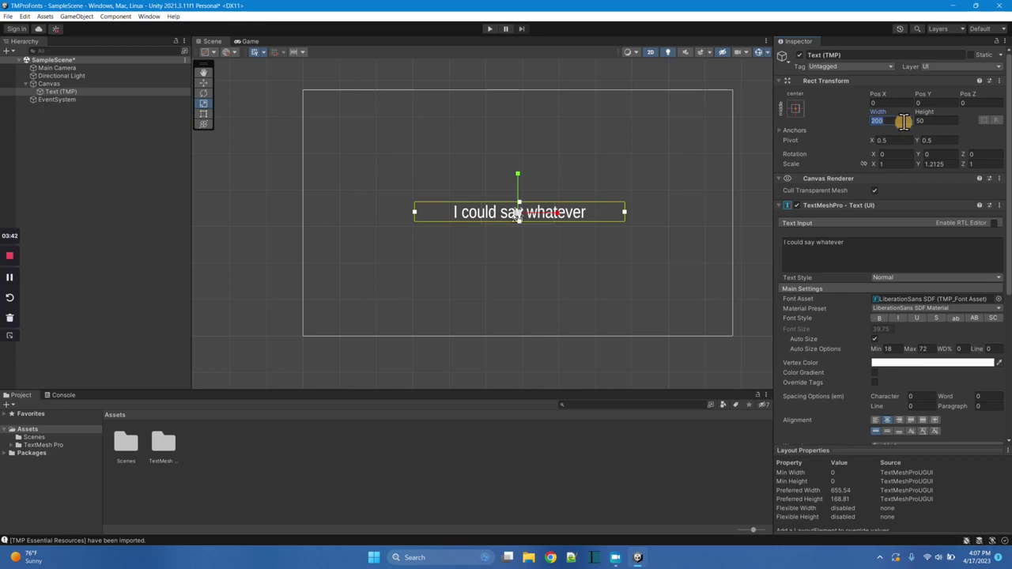
{"action": "left_click", "coordinate": [926, 120]}
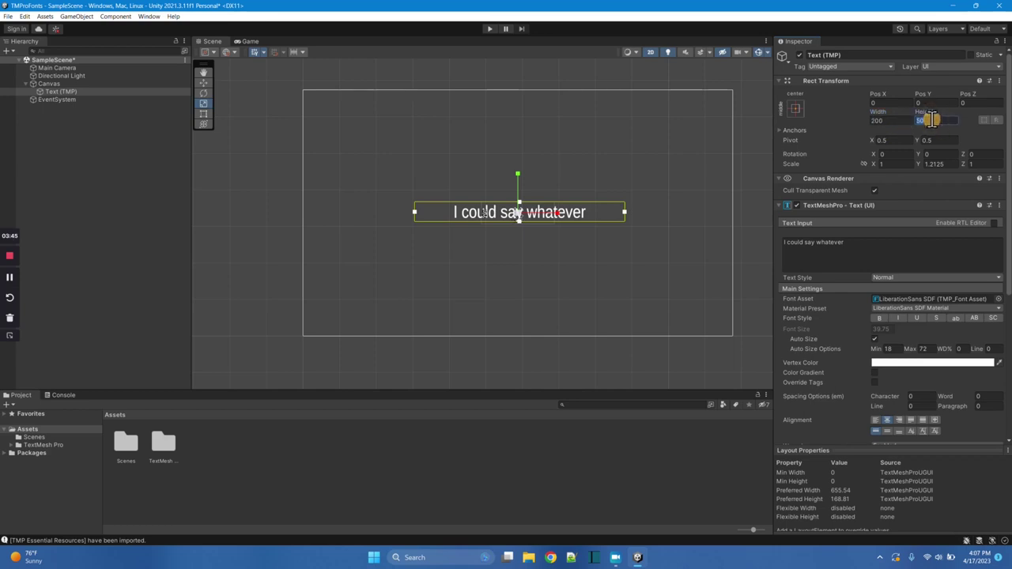
{"action": "type", "text": "100"}
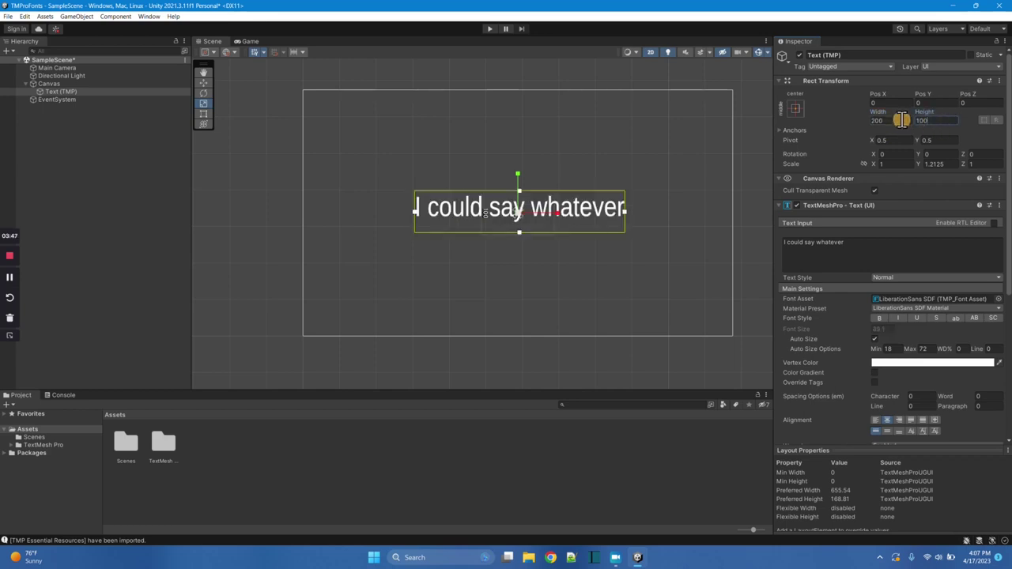
{"action": "left_click", "coordinate": [902, 119]}
{"action": "type", "text": "8"}
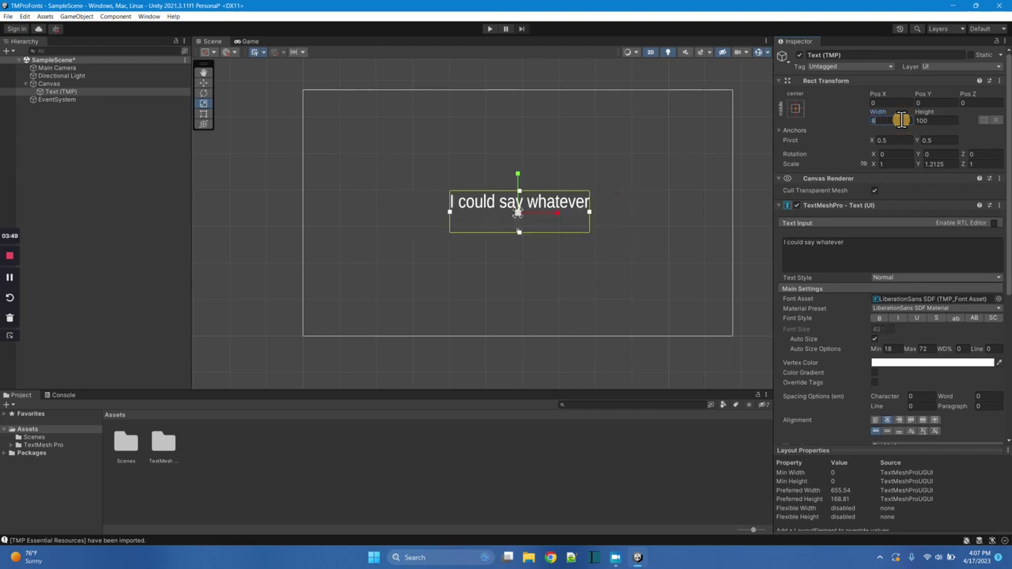
{"action": "type", "text": "00"}
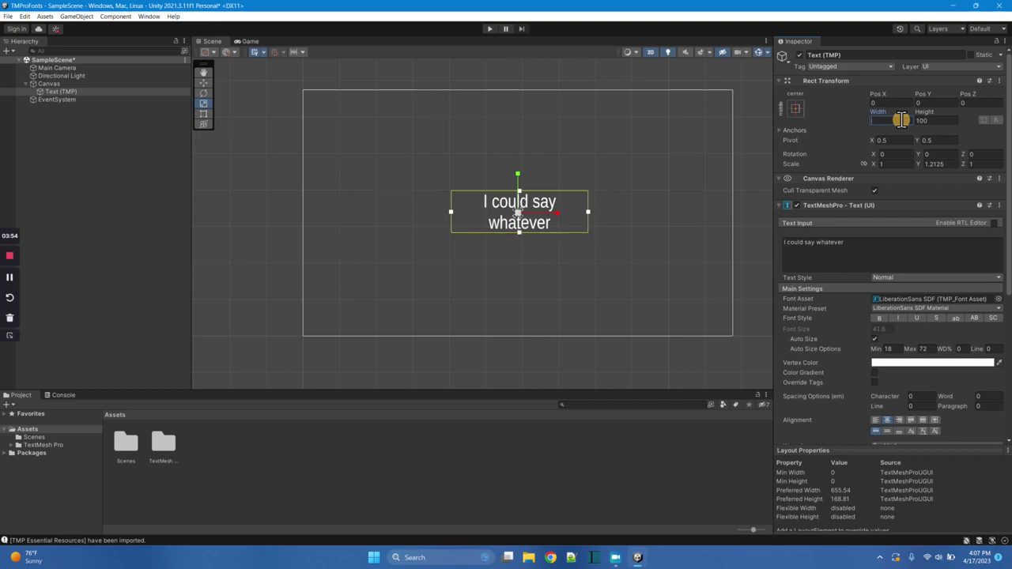
{"action": "left_click_drag", "start_coordinate": [901, 119], "coordinate": [899, 118]}
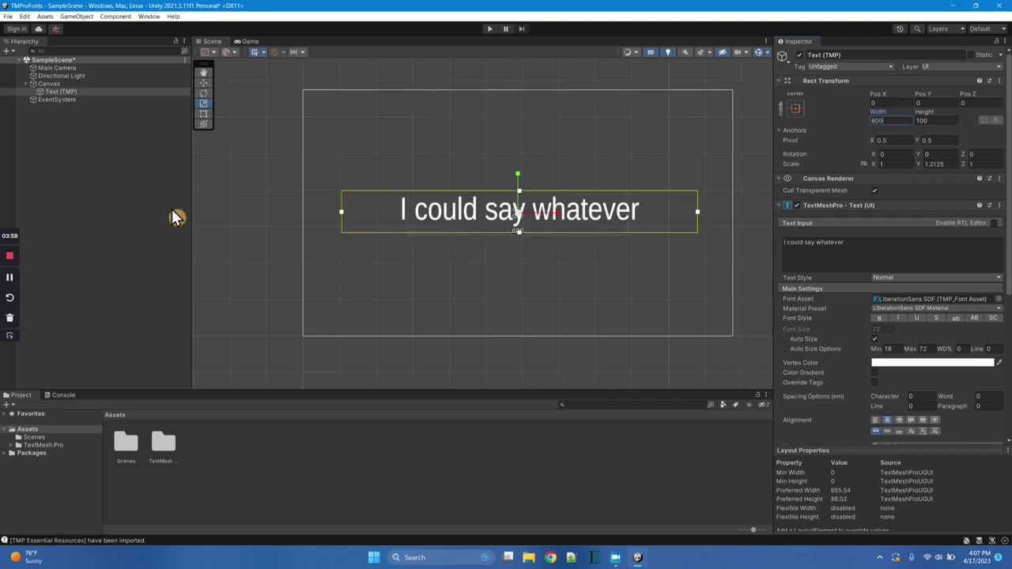
Ping the Font Asset to reveal the LiberationSans SDF assets in TextMesh Pro's Fonts & Materials folder.
{"action": "left_click", "coordinate": [74, 92]}
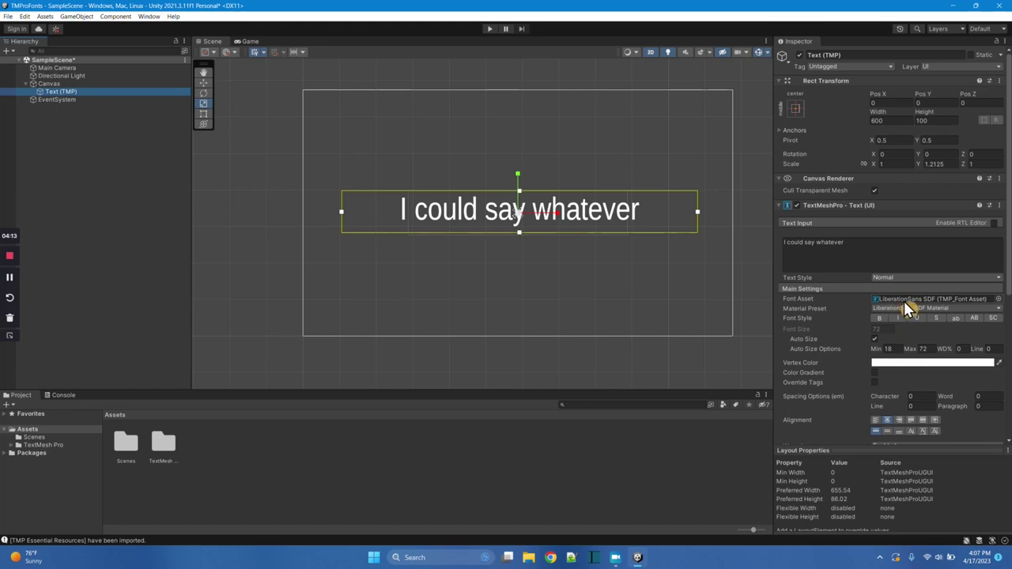
{"action": "left_click", "coordinate": [935, 305]}
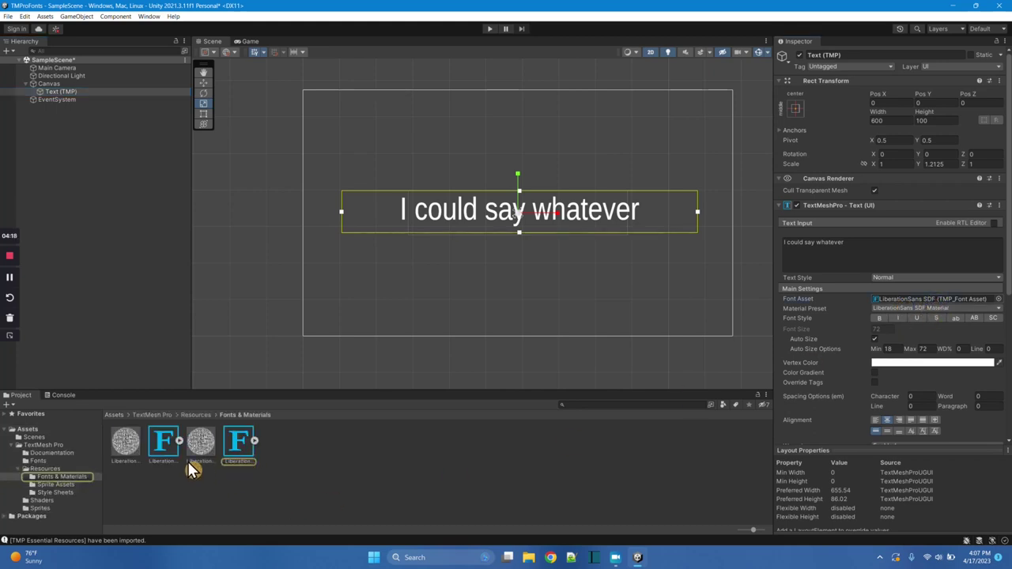
{"action": "left_click", "coordinate": [162, 442]}
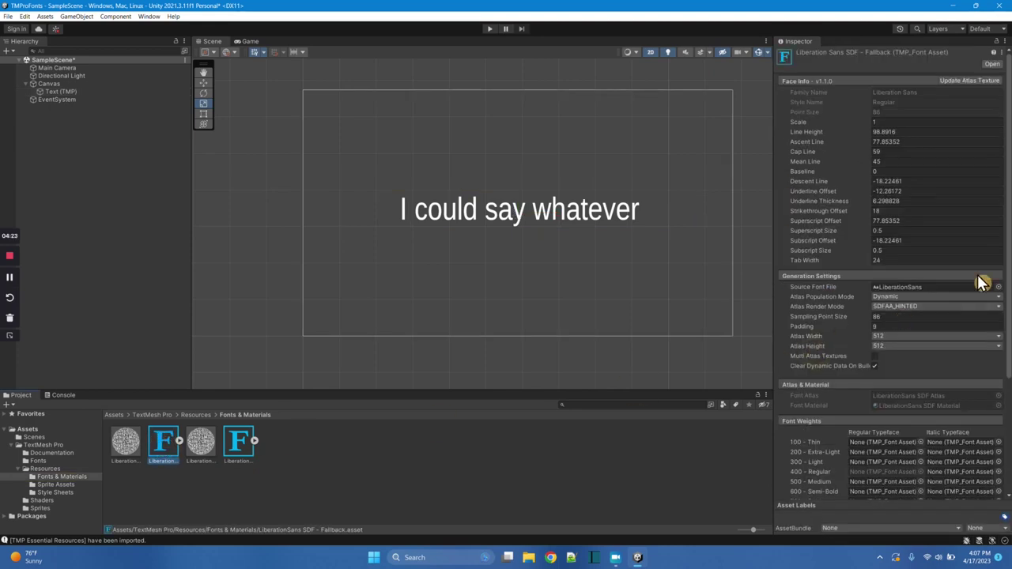
{"action": "left_click", "coordinate": [998, 287]}
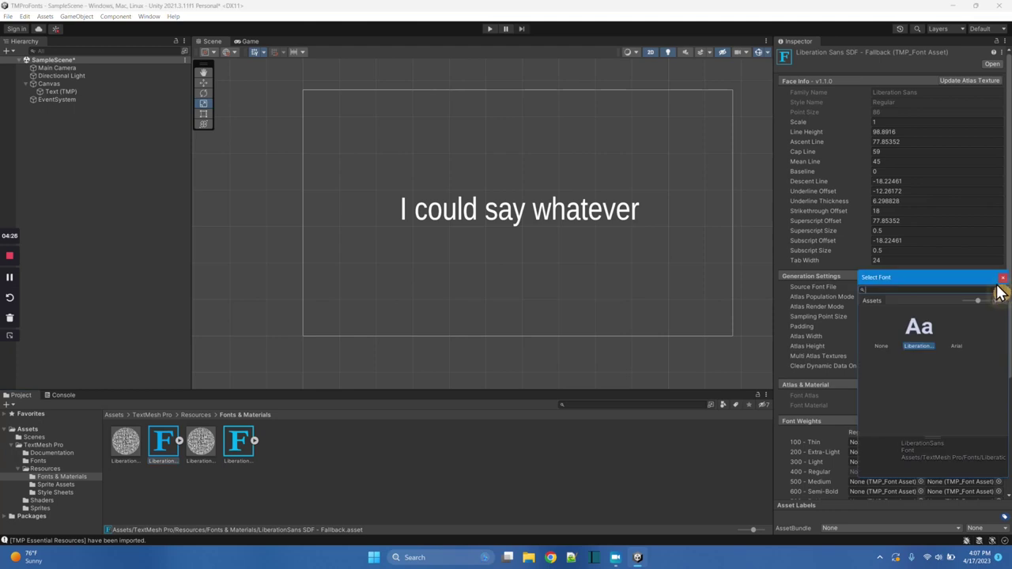
{"action": "double_click", "coordinate": [911, 331]}
{"action": "left_click", "coordinate": [520, 259]}
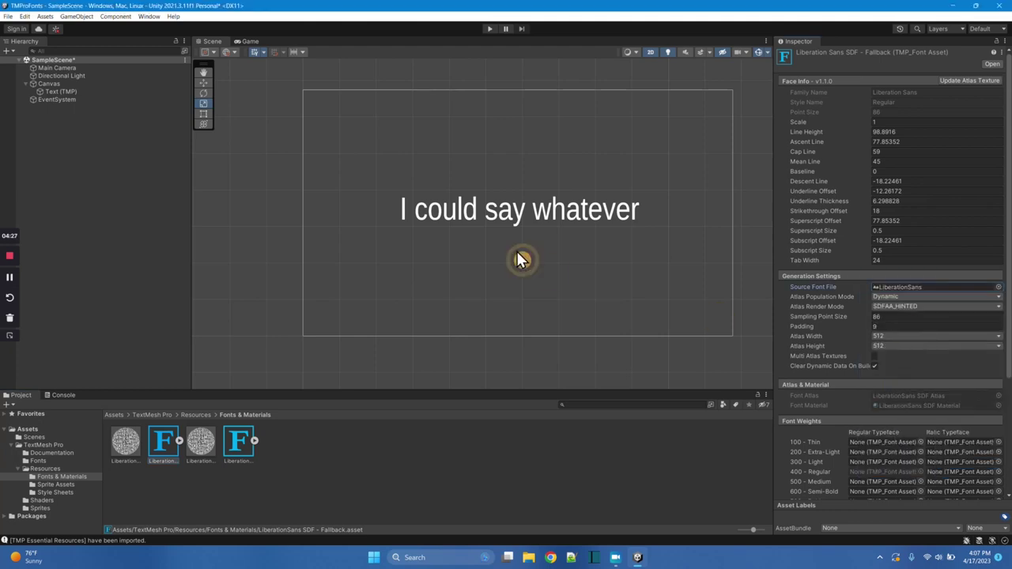
{"action": "left_click", "coordinate": [489, 217]}
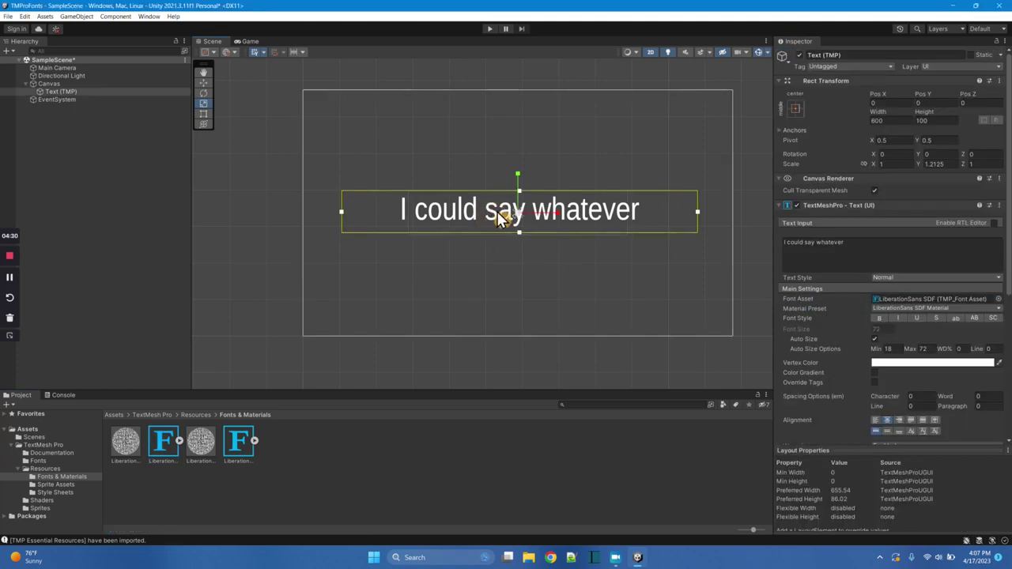
Search 'free fonts' in Chrome and open the 1001 Free Fonts result.
{"action": "left_click", "coordinate": [975, 6]}
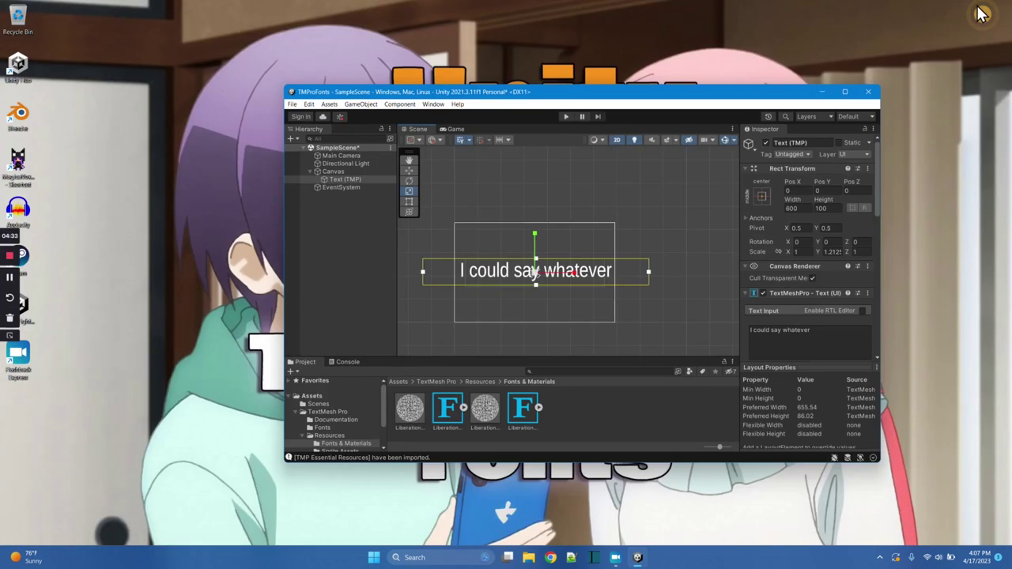
{"action": "left_click", "coordinate": [551, 557]}
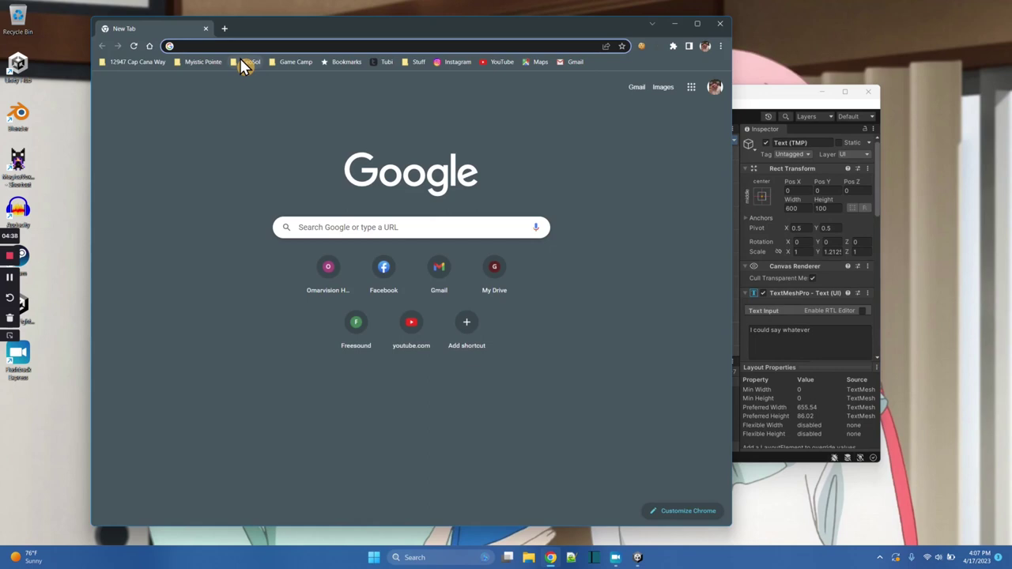
{"action": "type", "text": "free fonts"}
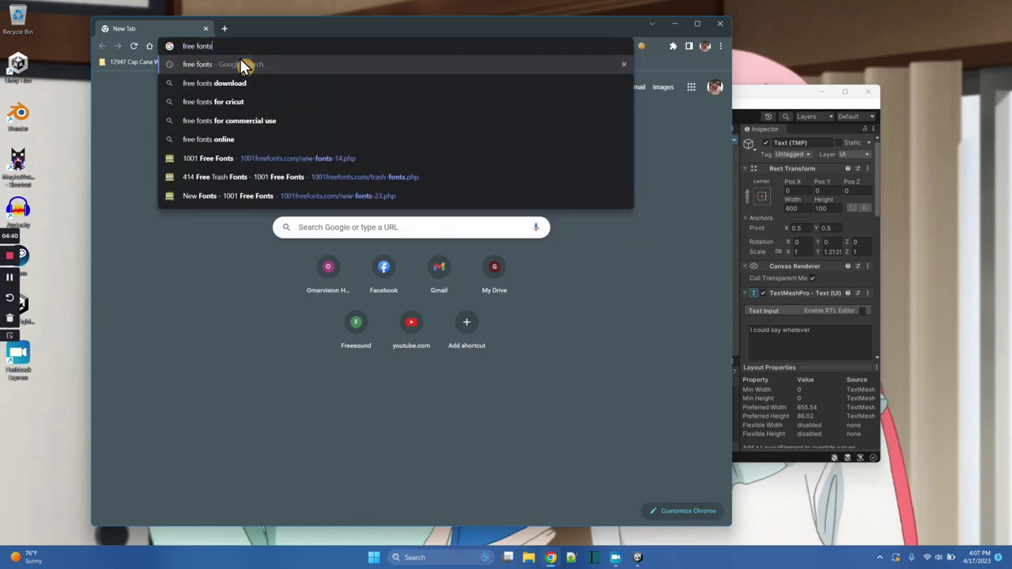
{"action": "key", "text": "Return"}
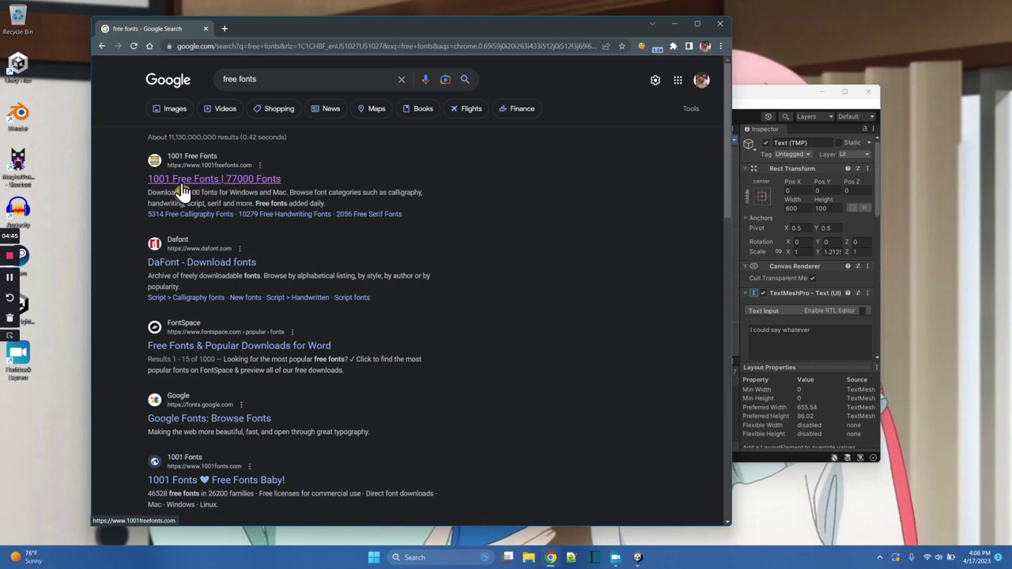
{"action": "left_click", "coordinate": [181, 189]}
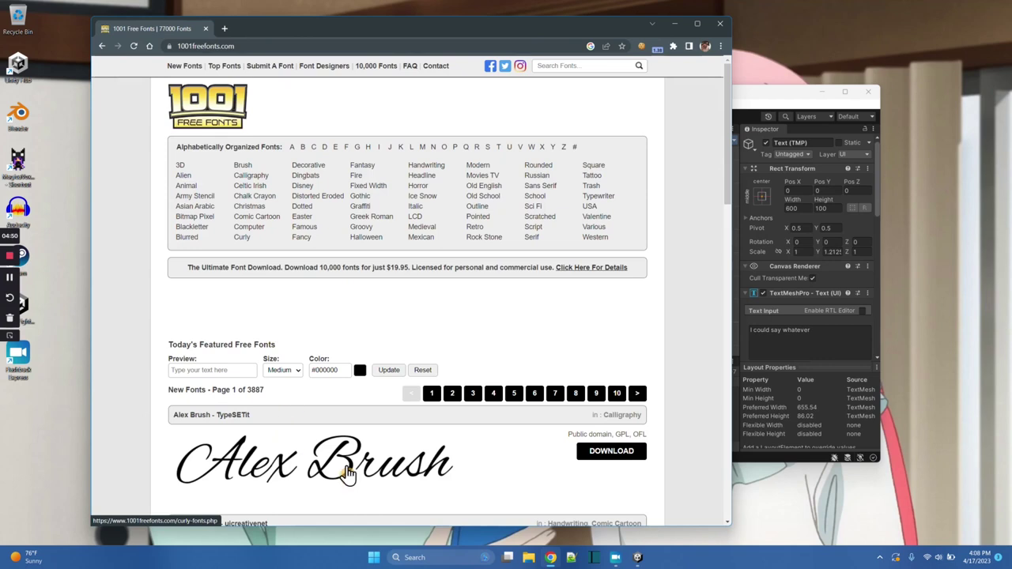
Browse the 1001 Free Fonts homepage and open the Asian Arabic fonts category.
{"action": "scroll", "coordinate": [369, 393], "scroll_direction": "down", "scroll_amount": 3}
{"action": "scroll", "coordinate": [425, 435], "scroll_direction": "up", "scroll_amount": 3}
{"action": "scroll", "coordinate": [411, 427], "scroll_direction": "down", "scroll_amount": 1}
{"action": "scroll", "coordinate": [316, 301], "scroll_direction": "up", "scroll_amount": 2}
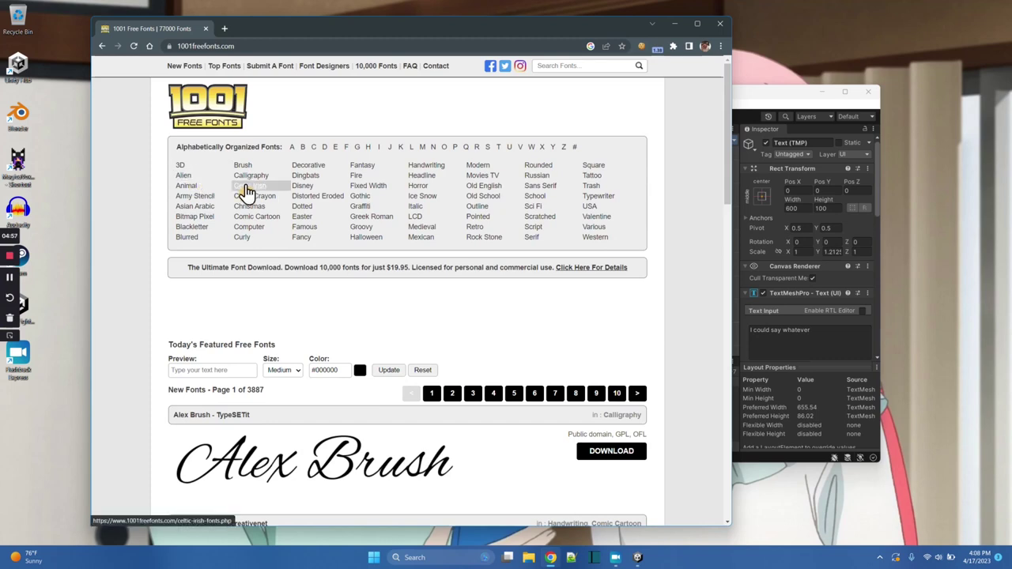
{"action": "left_click", "coordinate": [219, 207]}
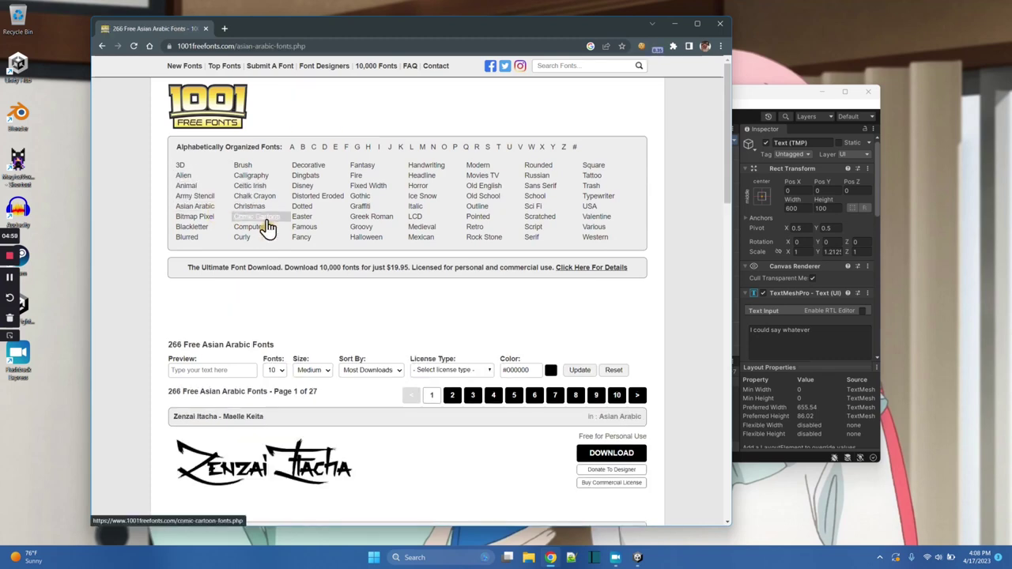
{"action": "scroll", "coordinate": [309, 250], "scroll_direction": "down", "scroll_amount": 3}
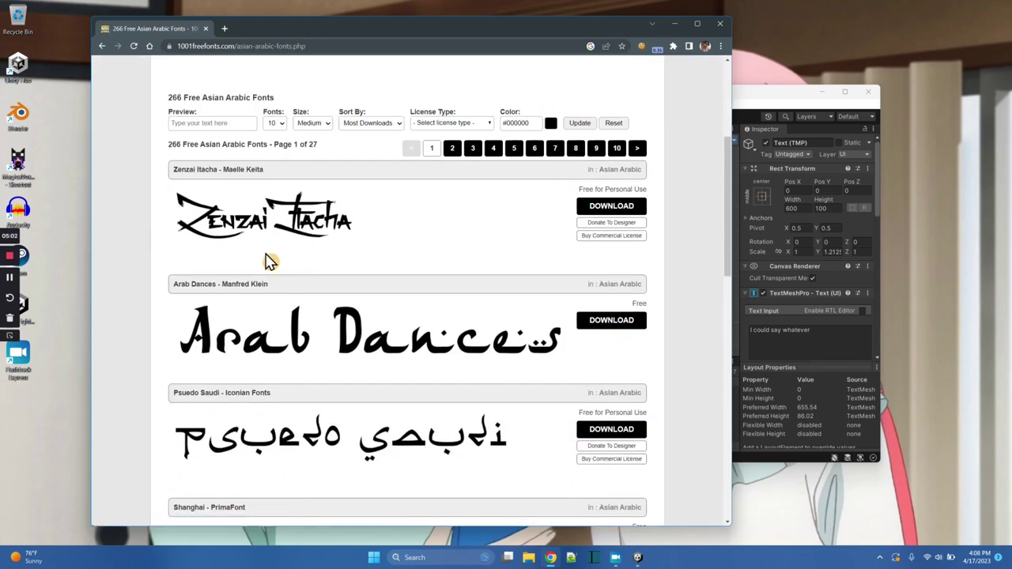
{"action": "scroll", "coordinate": [387, 309], "scroll_direction": "down", "scroll_amount": 3}
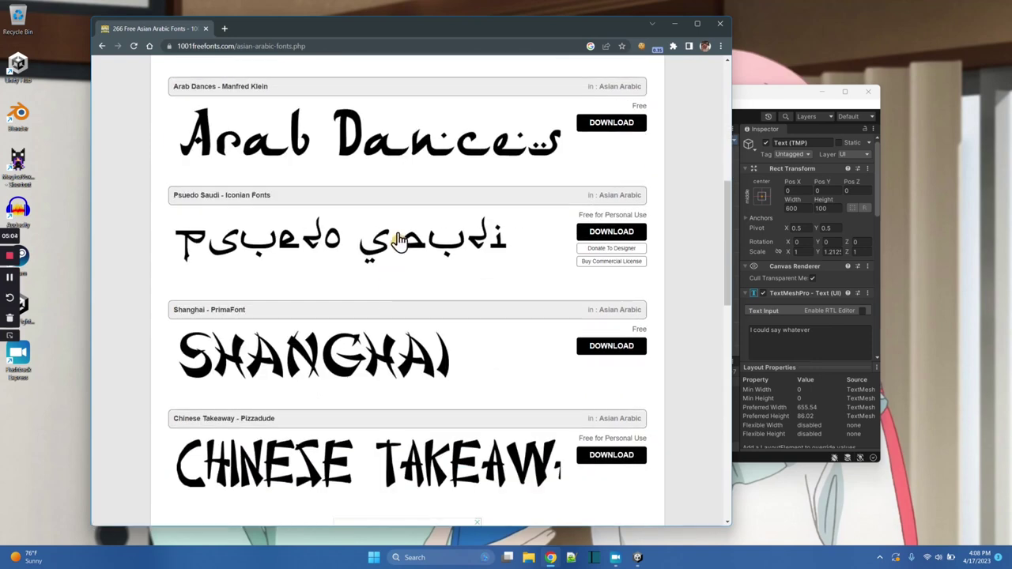
{"action": "scroll", "coordinate": [419, 323], "scroll_direction": "down", "scroll_amount": 2}
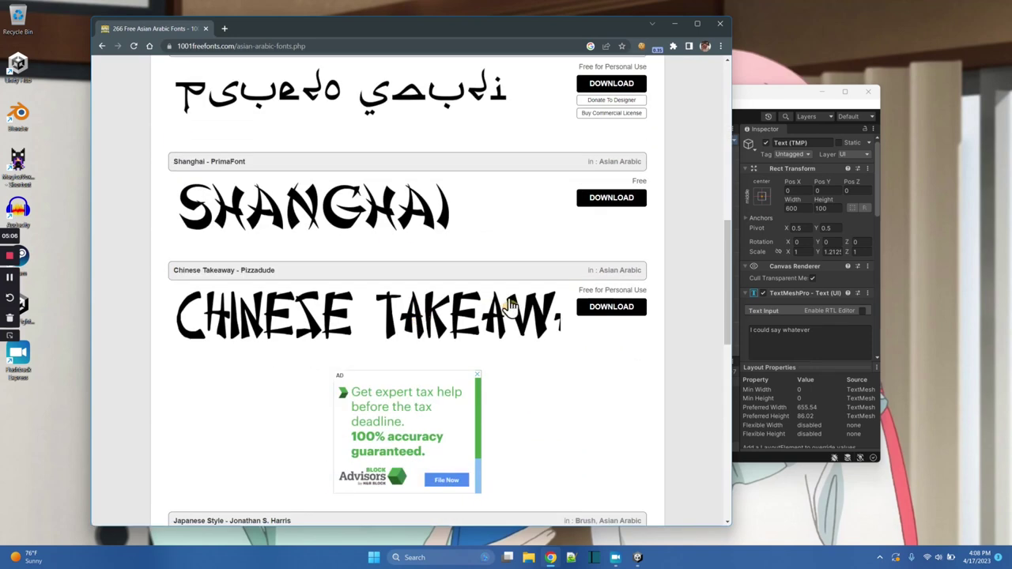
{"action": "scroll", "coordinate": [524, 311], "scroll_direction": "up", "scroll_amount": 3}
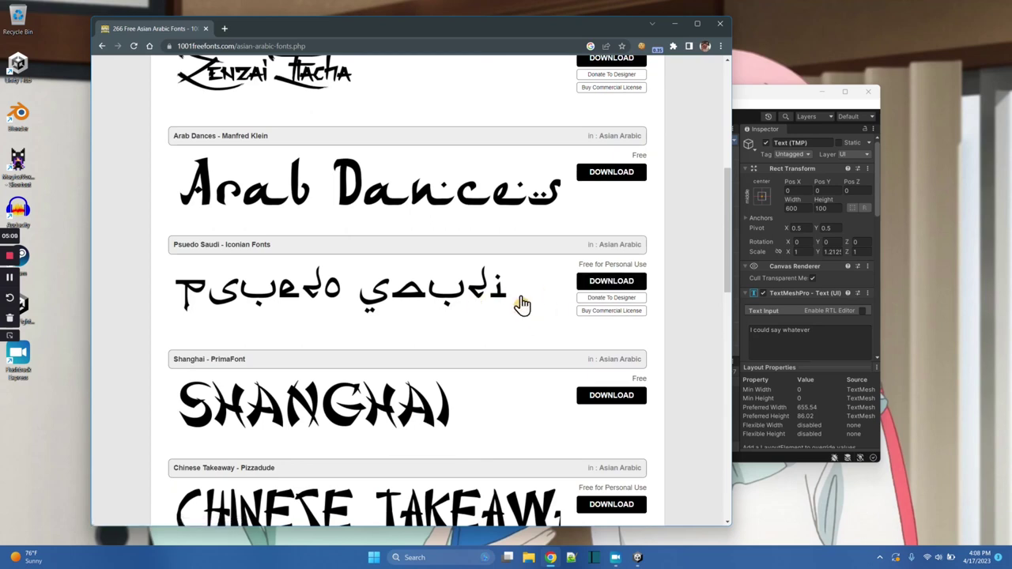
{"action": "scroll", "coordinate": [582, 313], "scroll_direction": "up", "scroll_amount": 4}
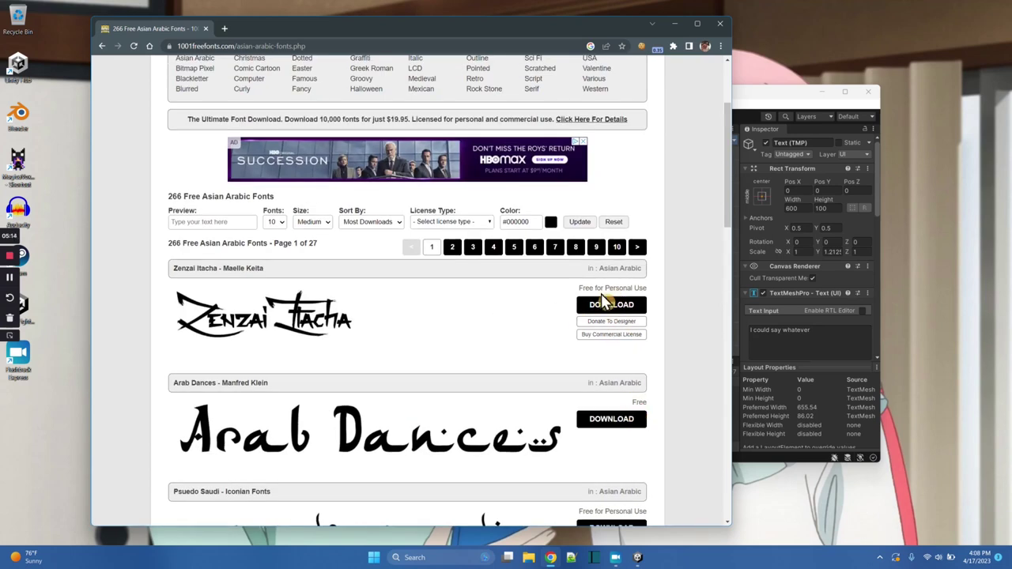
Filter License Type to Free (57 fonts) and download Osaka Sans Serif.
{"action": "left_click", "coordinate": [431, 223]}
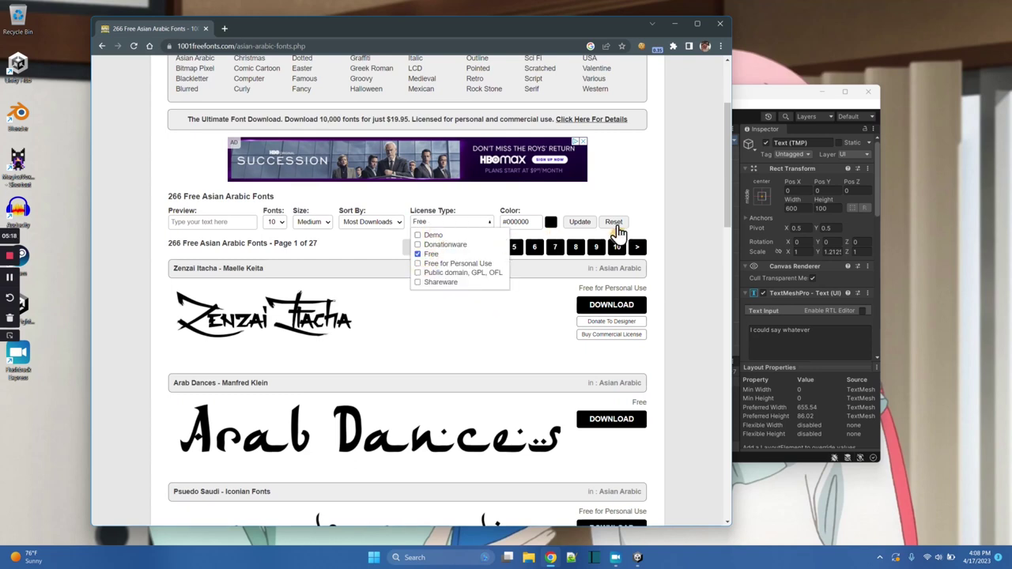
{"action": "left_click", "coordinate": [580, 225]}
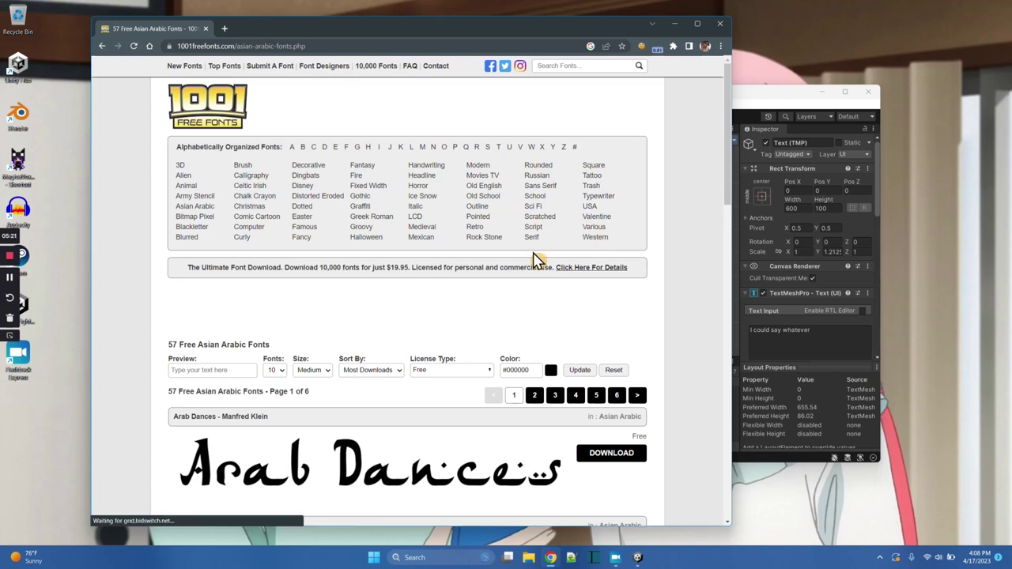
{"action": "scroll", "coordinate": [534, 261], "scroll_direction": "down", "scroll_amount": 3}
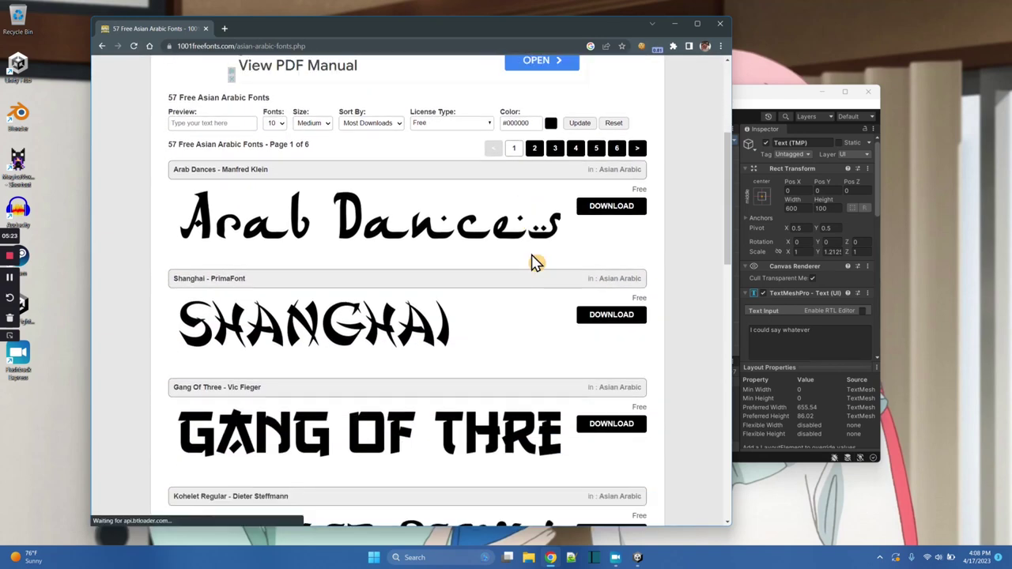
{"action": "scroll", "coordinate": [535, 261], "scroll_direction": "down", "scroll_amount": 4}
{"action": "scroll", "coordinate": [534, 261], "scroll_direction": "down", "scroll_amount": 3}
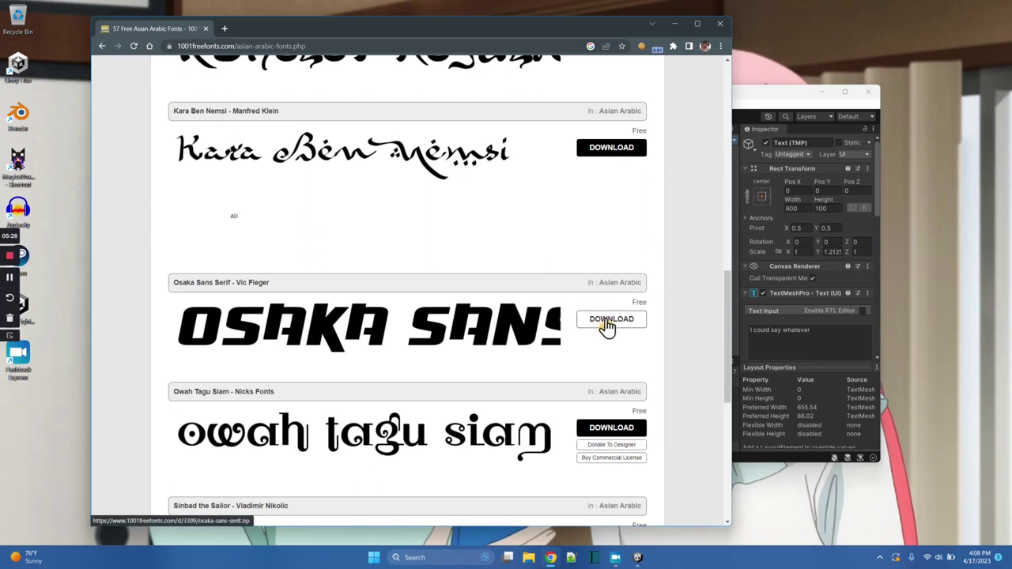
{"action": "left_click", "coordinate": [607, 325]}
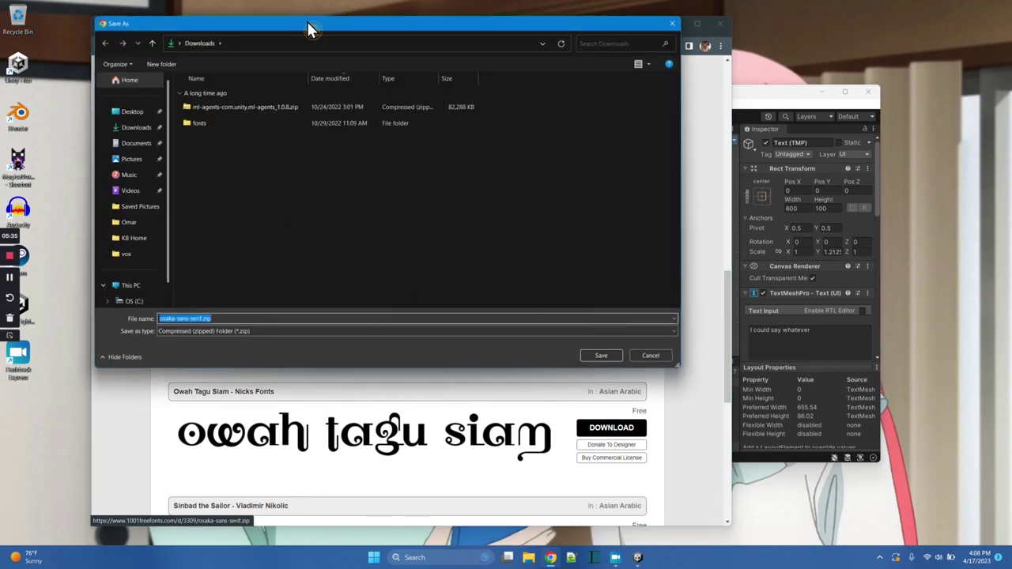
Browse the Save As dialog to Unity Projects > TMProFonts > Assets.
{"action": "left_click_drag", "start_coordinate": [307, 22], "coordinate": [266, 169]}
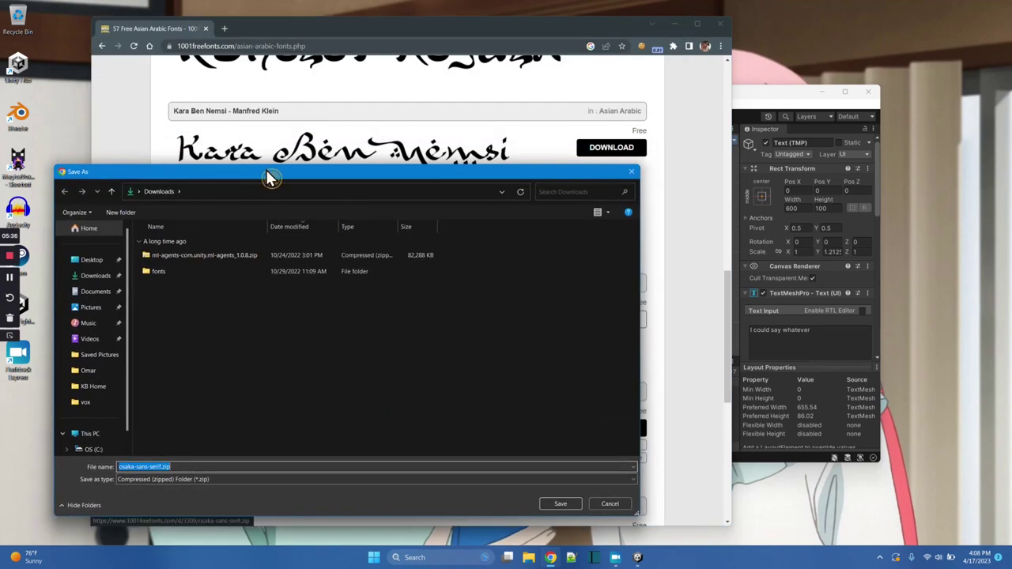
{"action": "left_click", "coordinate": [92, 377]}
{"action": "double_click", "coordinate": [175, 289]}
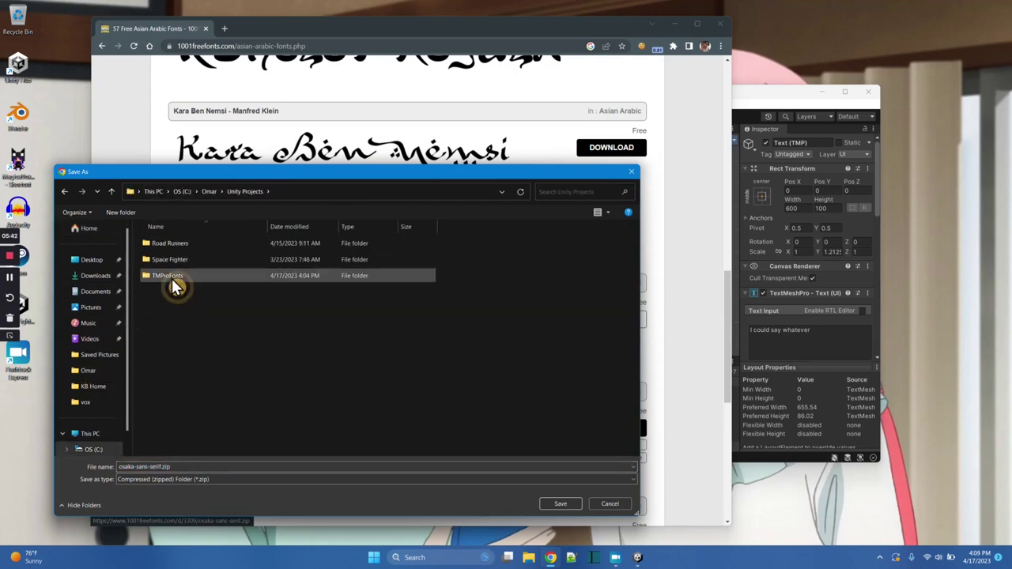
{"action": "double_click", "coordinate": [164, 276]}
{"action": "double_click", "coordinate": [158, 242]}
Create a Fonts folder in Assets and save osaka-sans-serif.zip into it.
{"action": "right_click", "coordinate": [203, 319]}
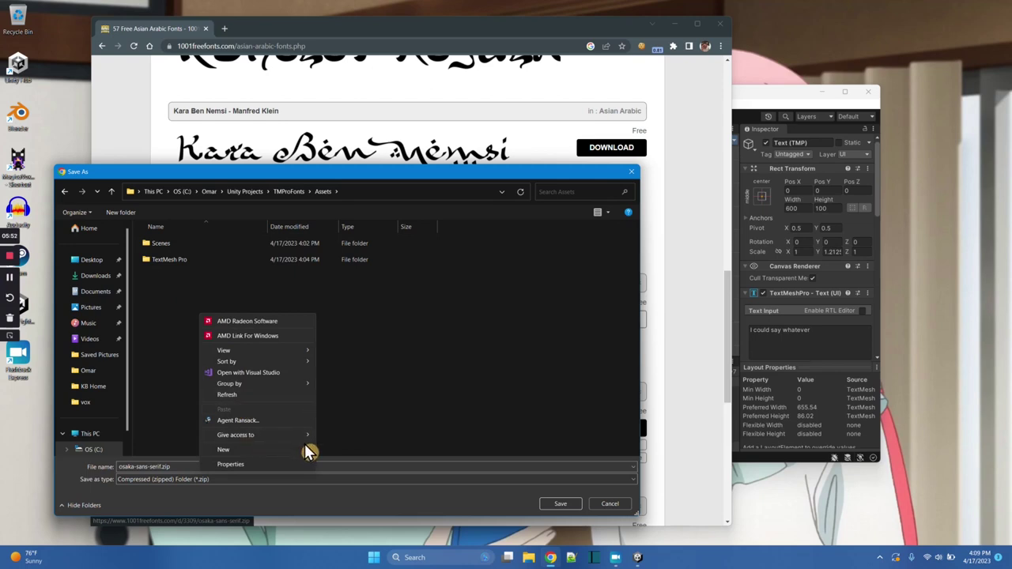
{"action": "left_click", "coordinate": [336, 453]}
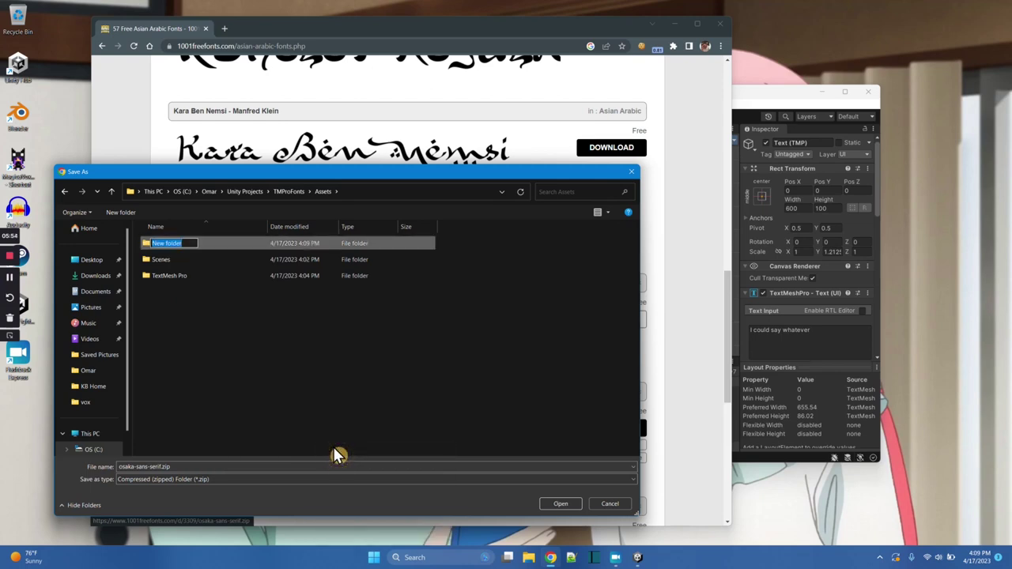
{"action": "key", "text": "Return"}
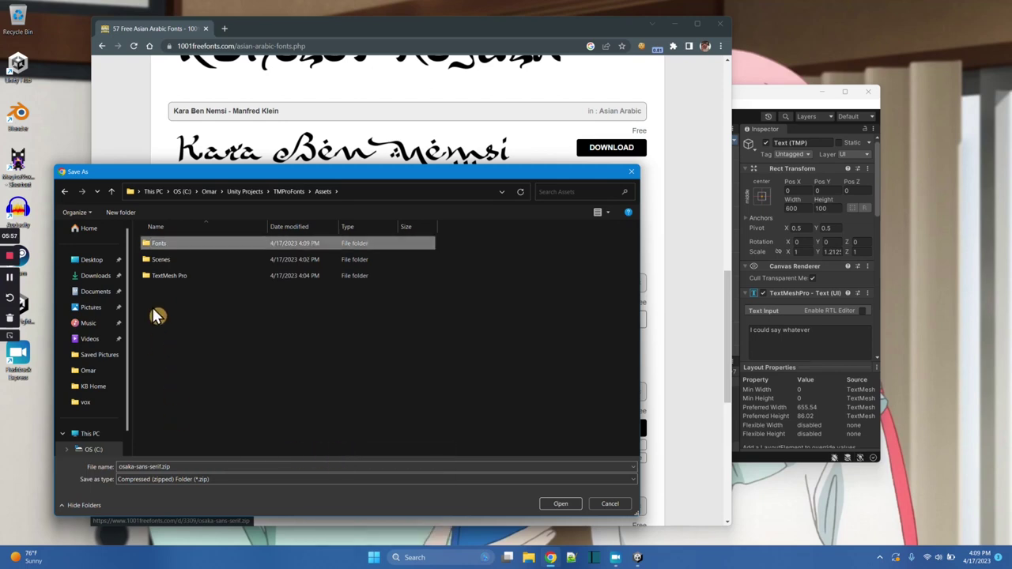
{"action": "double_click", "coordinate": [150, 243]}
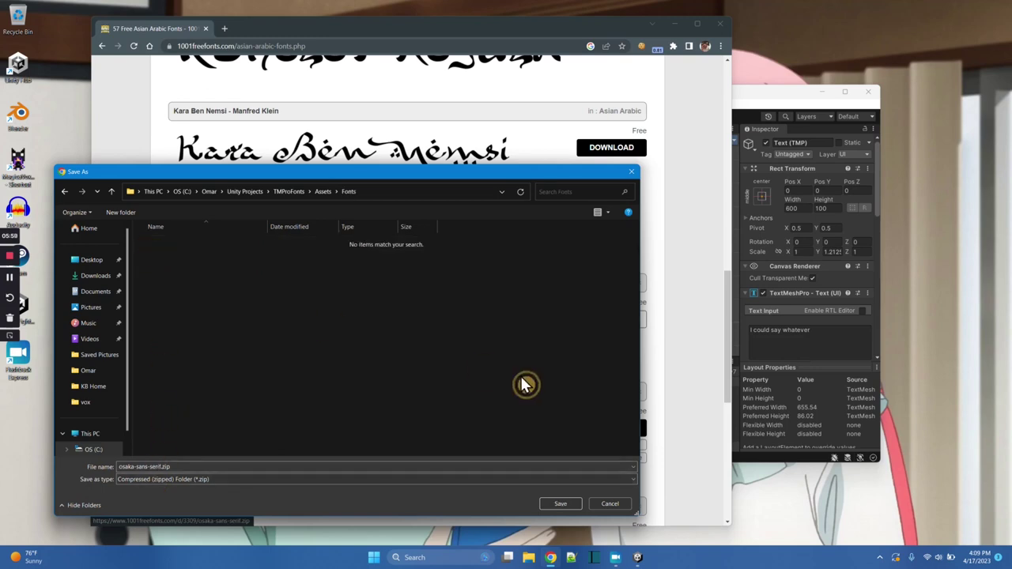
{"action": "left_click", "coordinate": [560, 504]}
Download the Minercraftory font from the Bitmap Pixel category into the Fonts folder.
{"action": "scroll", "coordinate": [514, 311], "scroll_direction": "down", "scroll_amount": 3}
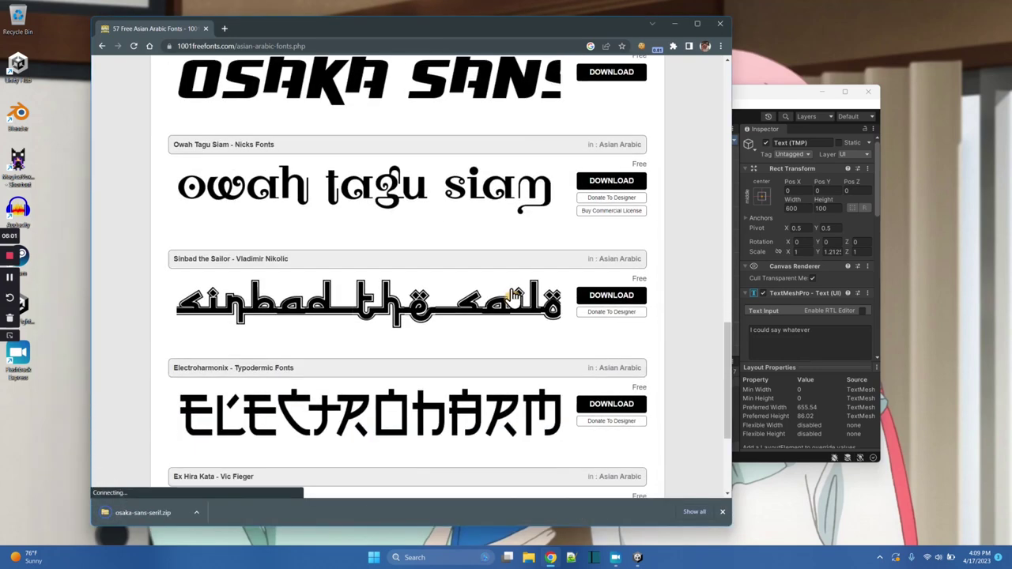
{"action": "scroll", "coordinate": [512, 296], "scroll_direction": "up", "scroll_amount": 10}
{"action": "scroll", "coordinate": [512, 294], "scroll_direction": "up", "scroll_amount": 2}
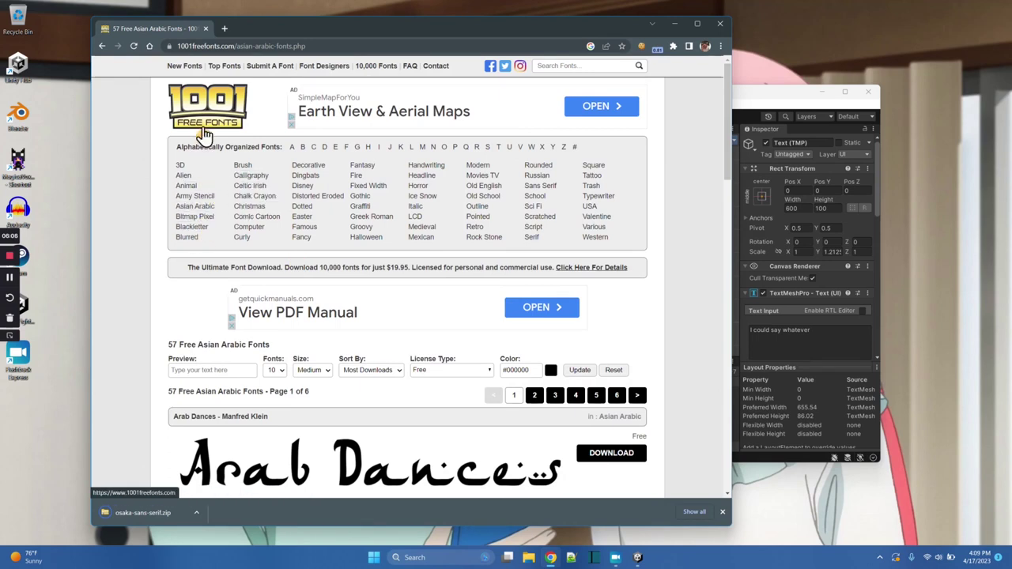
{"action": "left_click", "coordinate": [208, 220]}
{"action": "scroll", "coordinate": [273, 267], "scroll_direction": "down", "scroll_amount": 5}
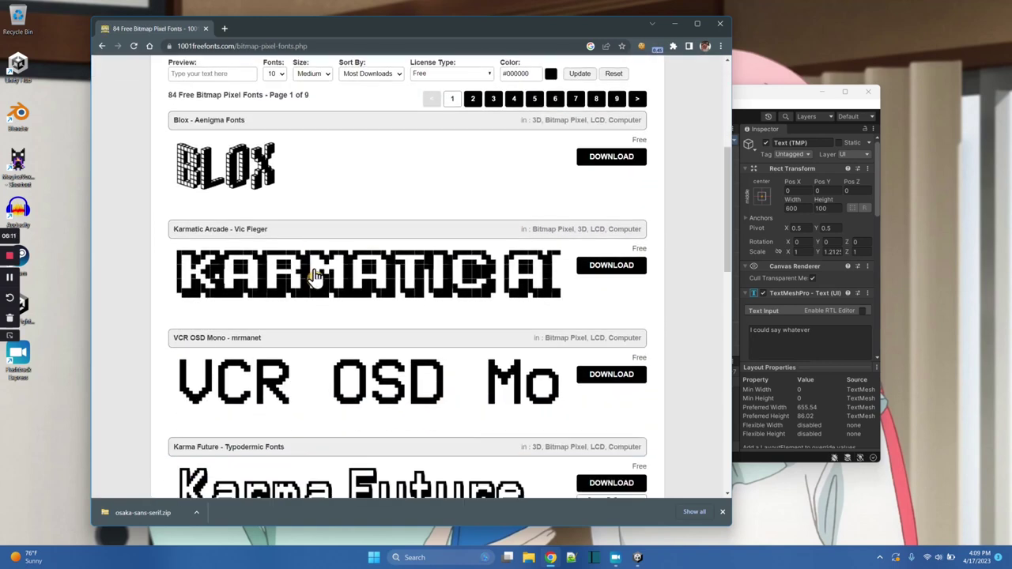
{"action": "scroll", "coordinate": [273, 266], "scroll_direction": "down", "scroll_amount": 2}
{"action": "left_click", "coordinate": [608, 296]}
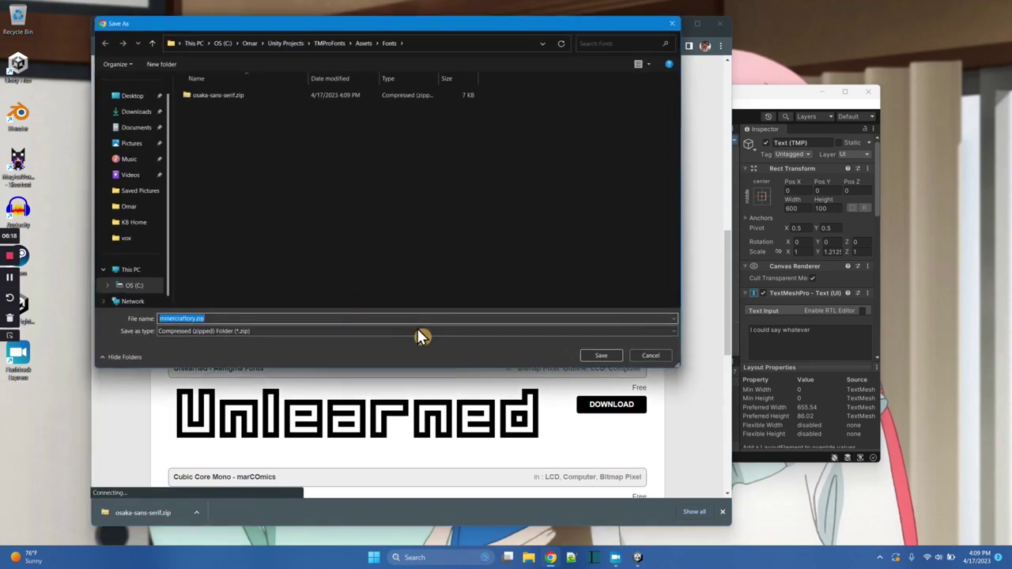
{"action": "left_click", "coordinate": [603, 356]}
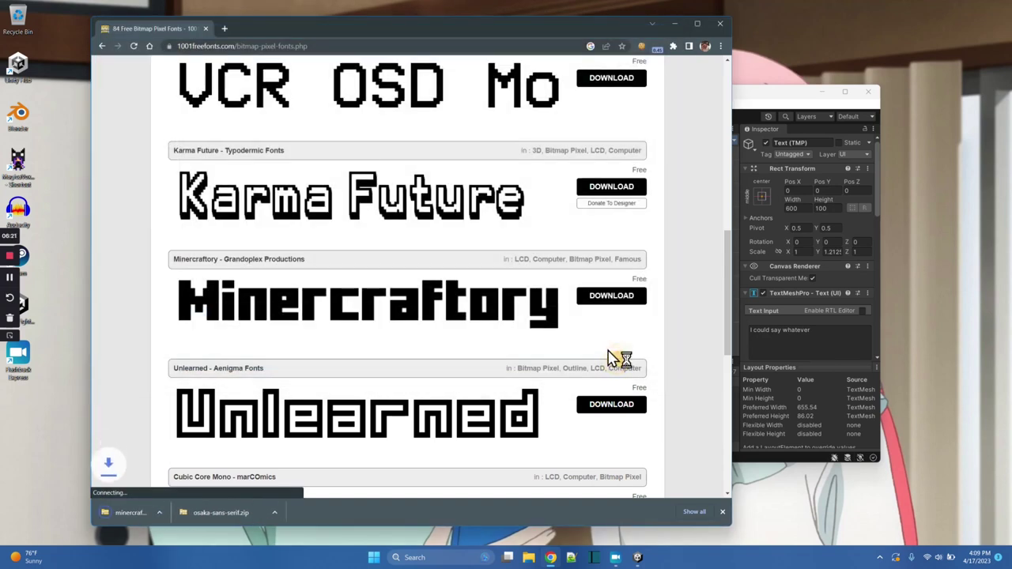
Download the Blowbrush font from the Brush category into the Fonts folder.
{"action": "scroll", "coordinate": [447, 317], "scroll_direction": "down", "scroll_amount": 4}
{"action": "scroll", "coordinate": [448, 317], "scroll_direction": "up", "scroll_amount": 11}
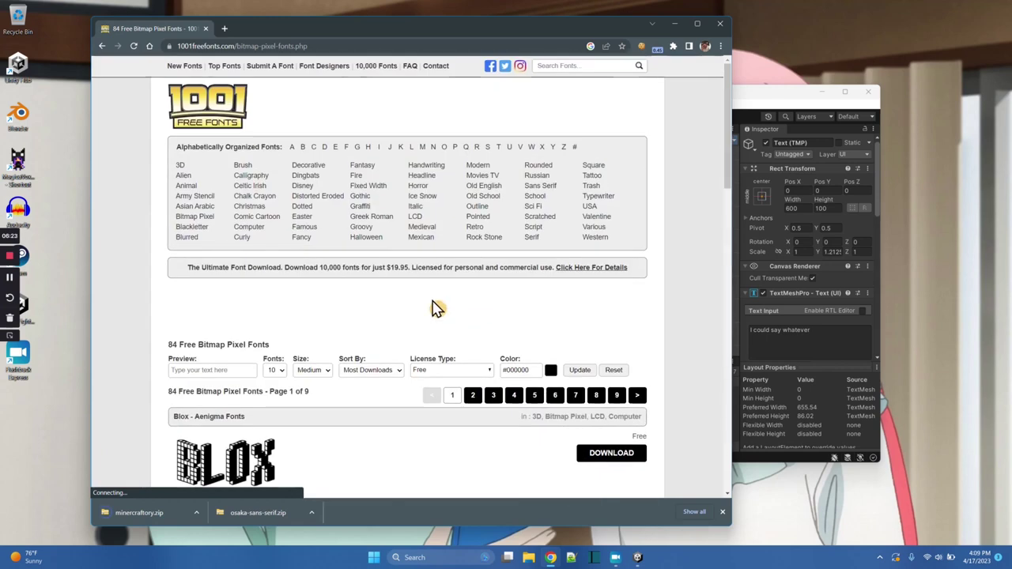
{"action": "left_click", "coordinate": [248, 171]}
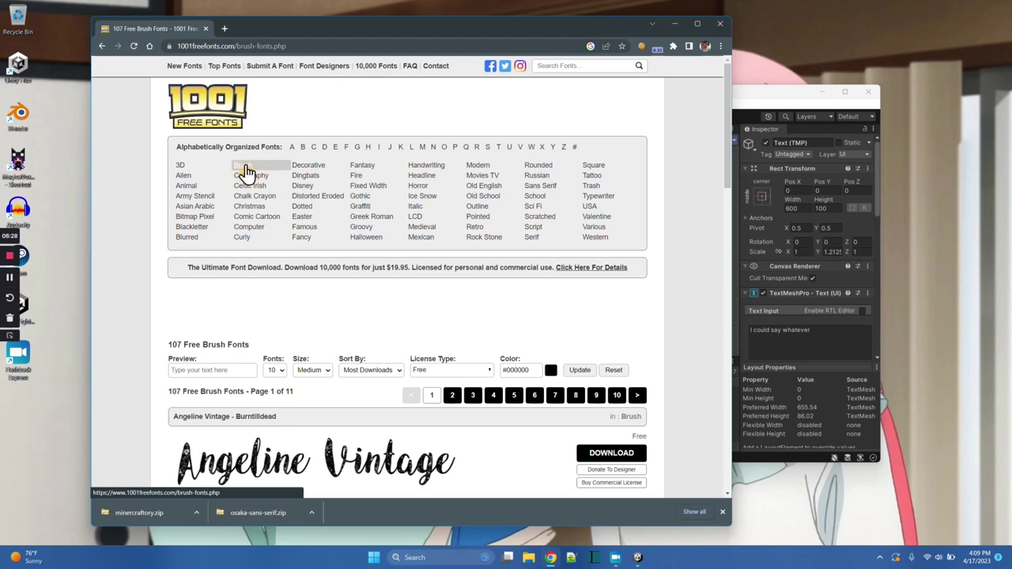
{"action": "scroll", "coordinate": [271, 327], "scroll_direction": "down", "scroll_amount": 5}
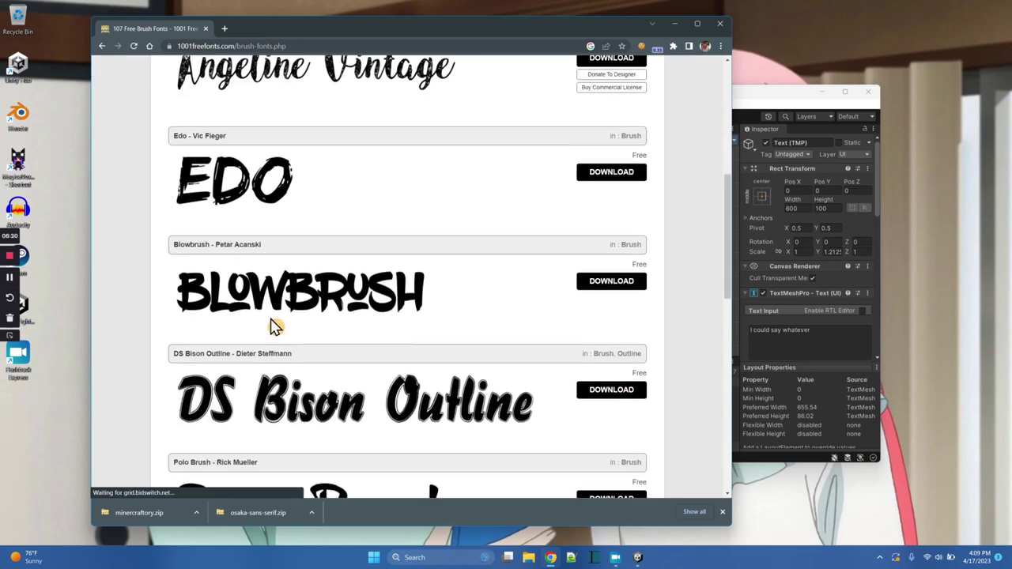
{"action": "left_click", "coordinate": [608, 289]}
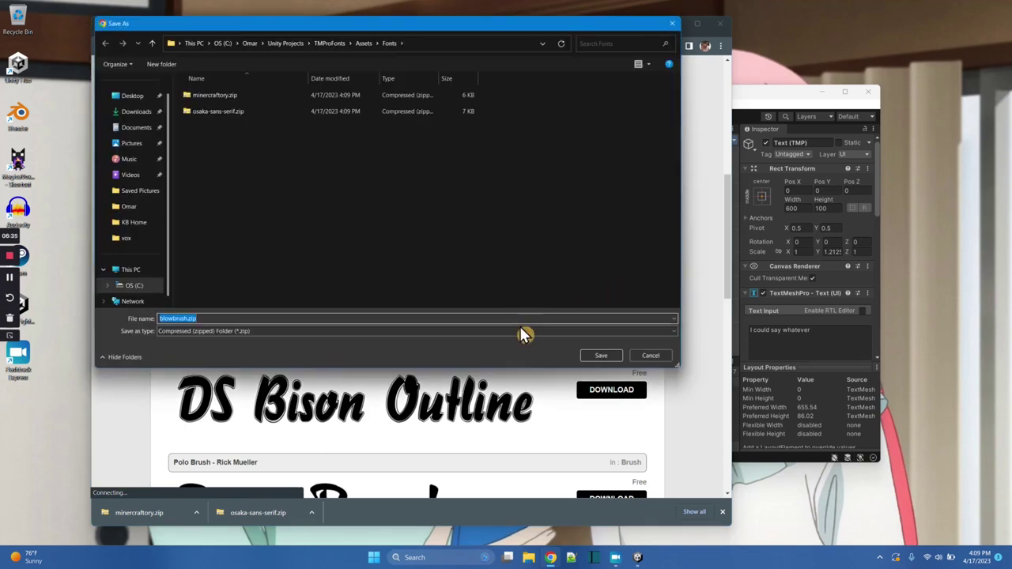
{"action": "left_click", "coordinate": [599, 357]}
Render the brush font previews with the text 'Road Runners Racing'.
{"action": "scroll", "coordinate": [435, 324], "scroll_direction": "up", "scroll_amount": 5}
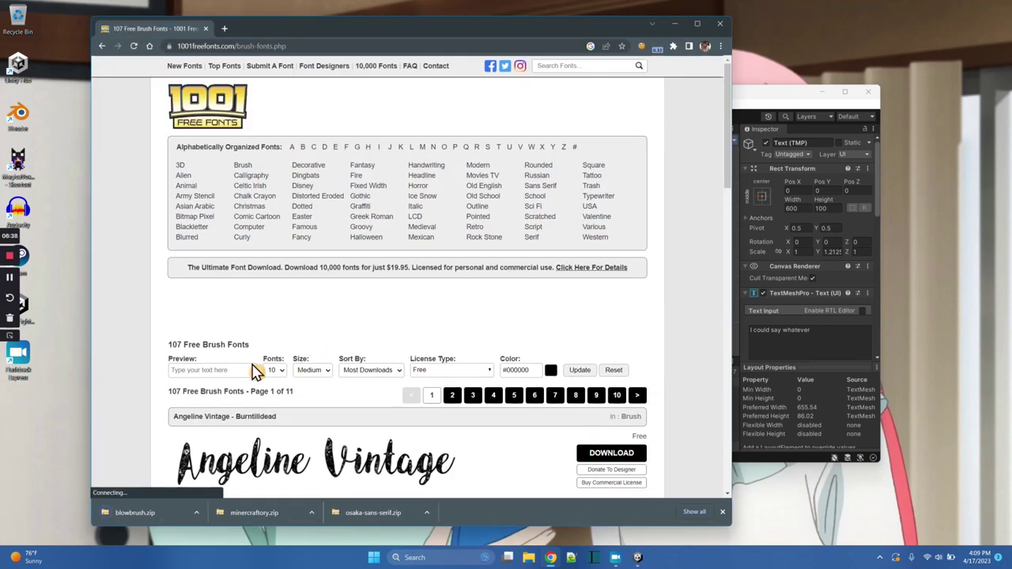
{"action": "left_click", "coordinate": [216, 368]}
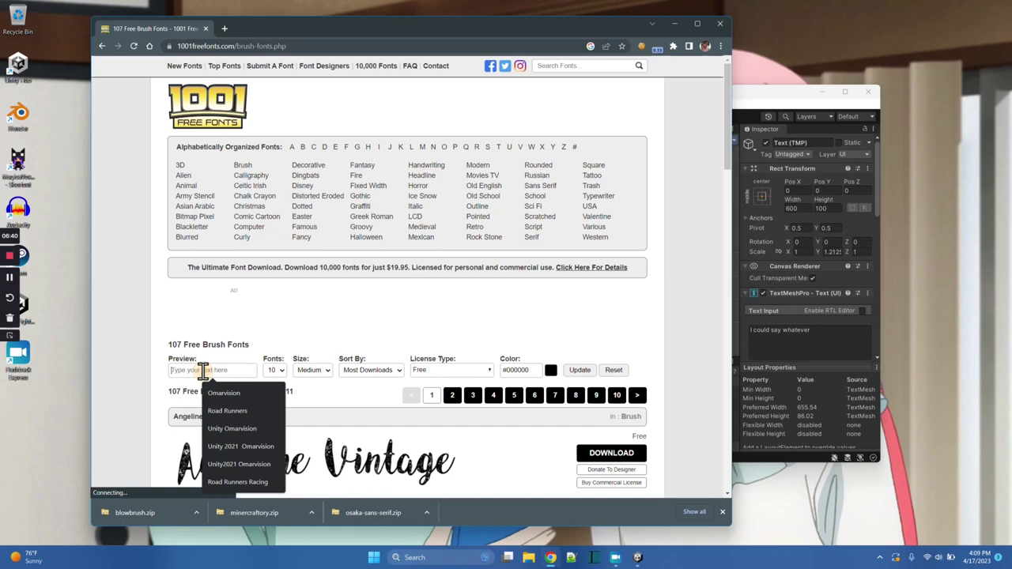
{"action": "type", "text": "Roa"}
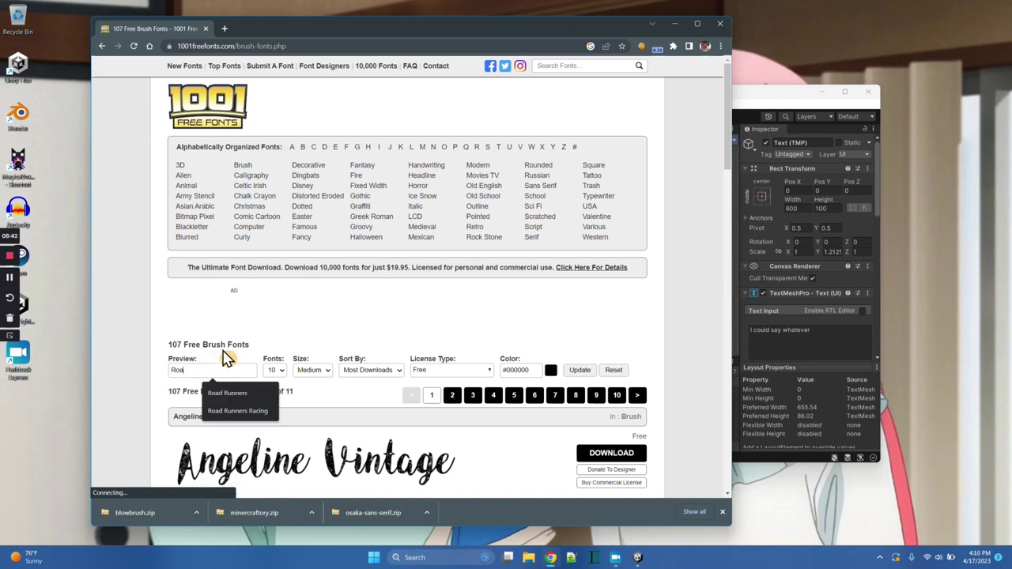
{"action": "type", "text": "d Runners "}
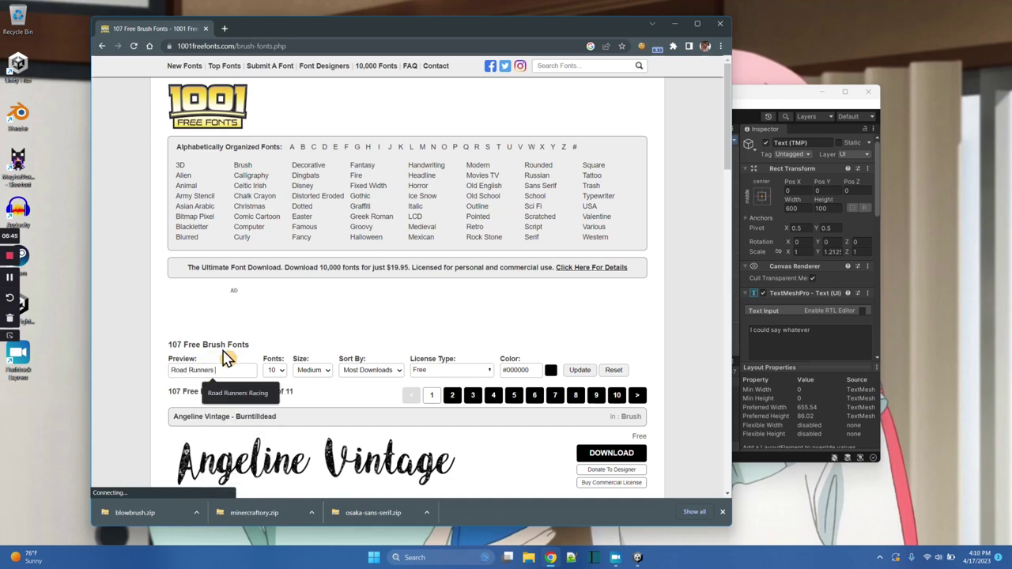
{"action": "type", "text": "Rcing"}
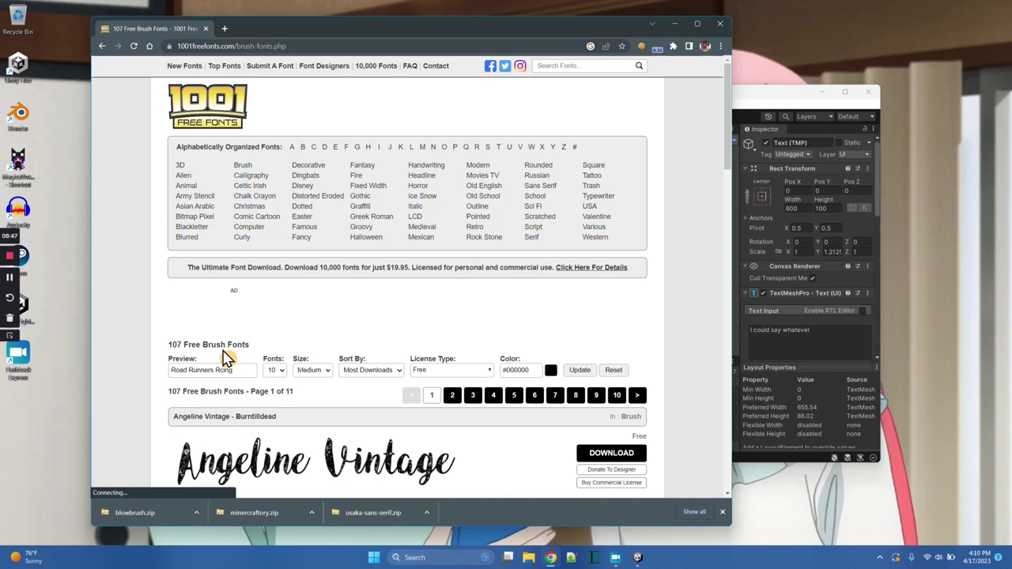
{"action": "key", "text": "BackSpace"}
{"action": "key", "text": "BackSpace"}
{"action": "key", "text": "BackSpace"}
{"action": "key", "text": "BackSpace"}
{"action": "type", "text": "acing"}
{"action": "left_click", "coordinate": [580, 370]}
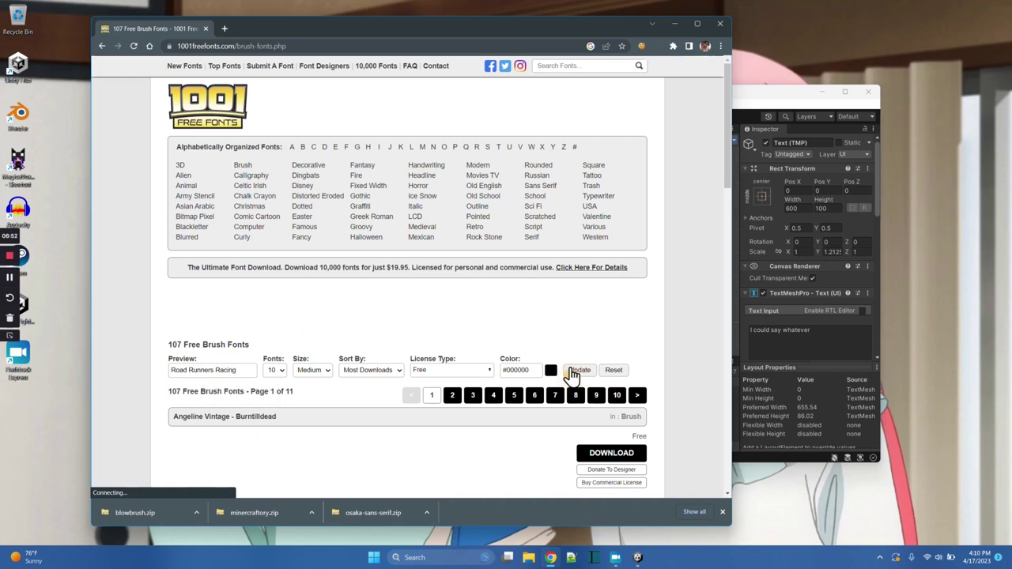
Save the Edo font as edo.zip in the project's Fonts folder.
{"action": "scroll", "coordinate": [516, 324], "scroll_direction": "down", "scroll_amount": 1}
{"action": "scroll", "coordinate": [427, 372], "scroll_direction": "down", "scroll_amount": 3}
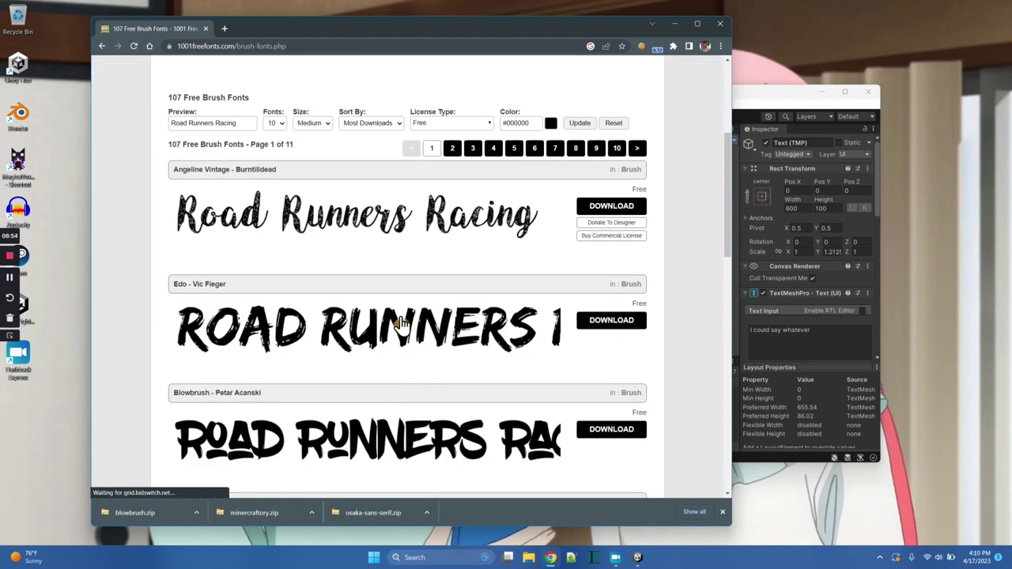
{"action": "scroll", "coordinate": [396, 300], "scroll_direction": "down", "scroll_amount": 1}
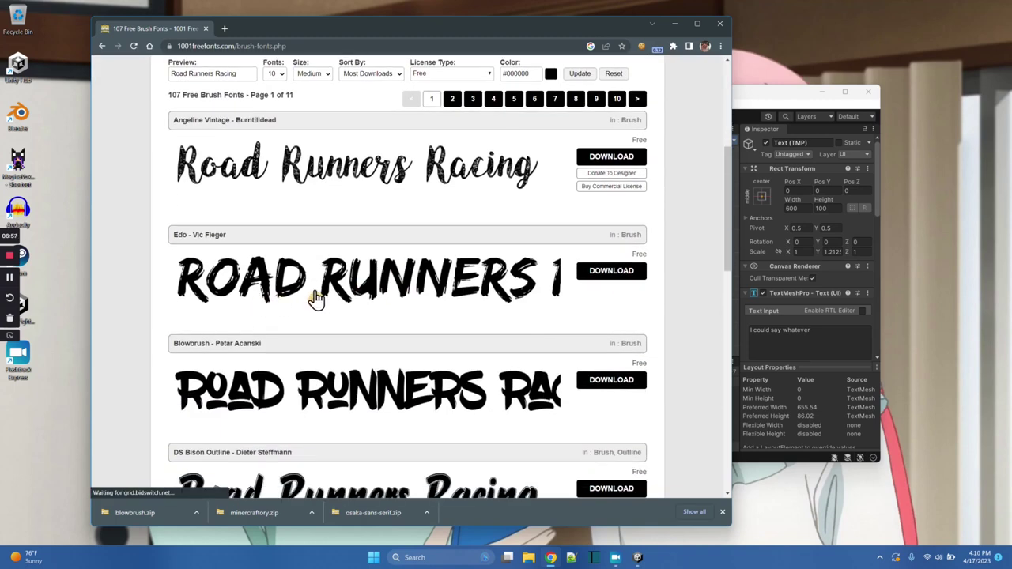
{"action": "scroll", "coordinate": [316, 298], "scroll_direction": "down", "scroll_amount": 1}
{"action": "scroll", "coordinate": [317, 324], "scroll_direction": "down", "scroll_amount": 6}
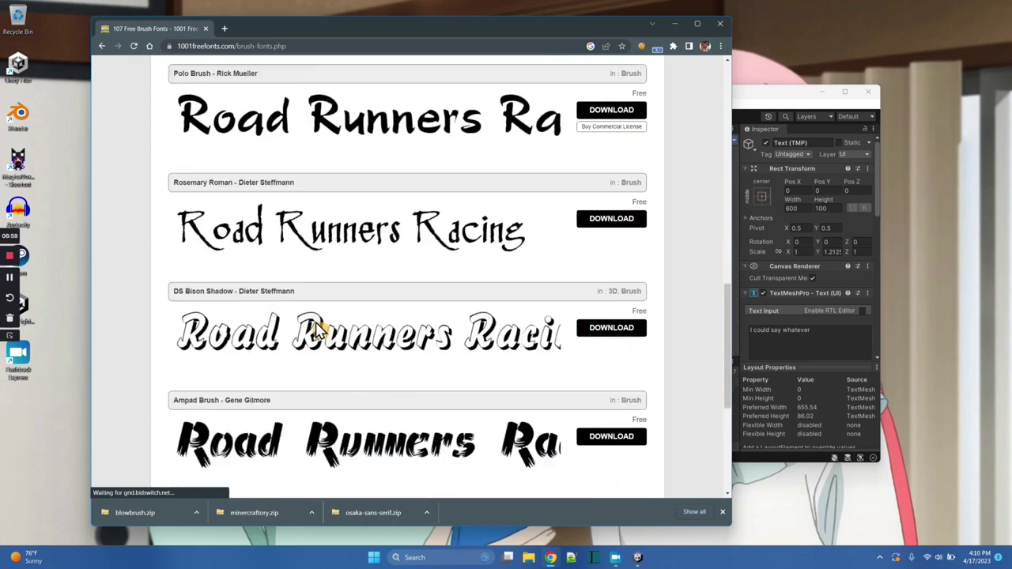
{"action": "scroll", "coordinate": [316, 330], "scroll_direction": "up", "scroll_amount": 8}
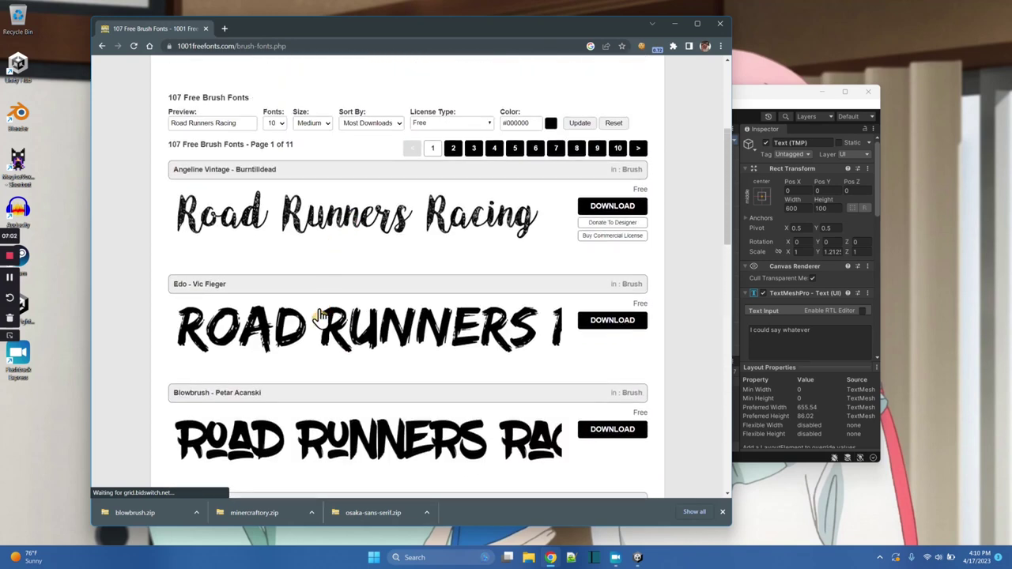
{"action": "left_click", "coordinate": [605, 320]}
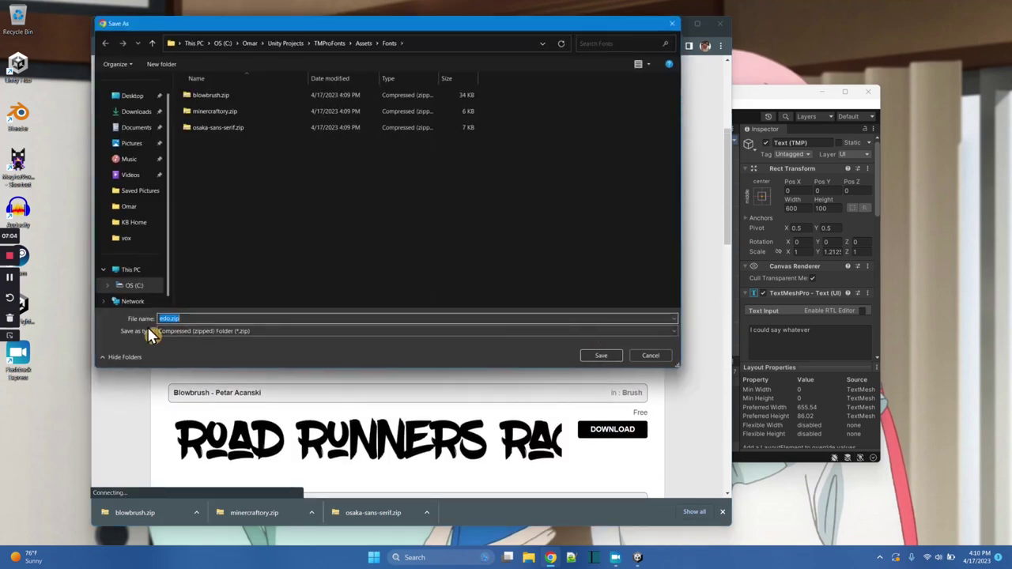
{"action": "left_click", "coordinate": [602, 356]}
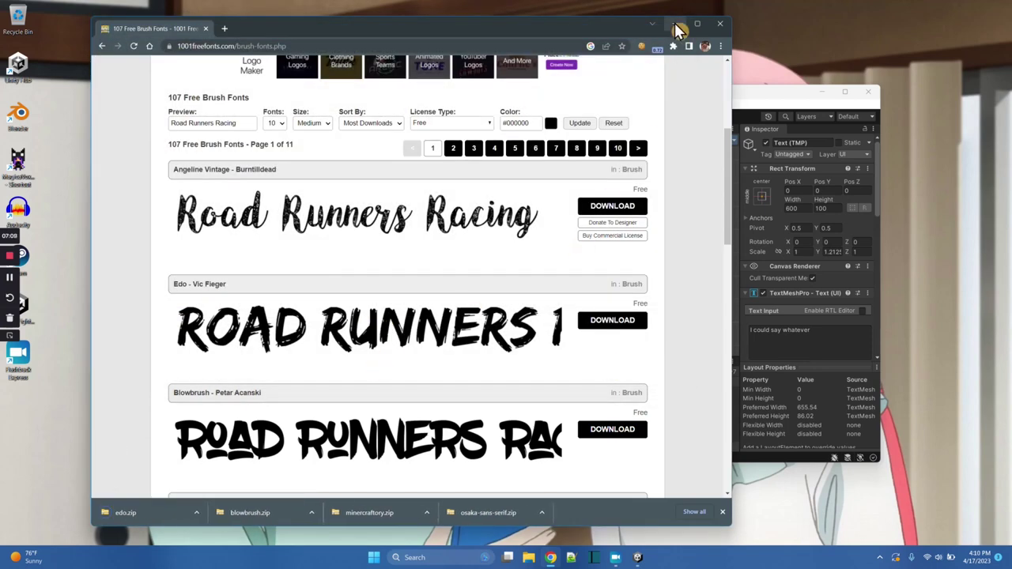
{"action": "scroll", "coordinate": [399, 288], "scroll_direction": "up", "scroll_amount": 3}
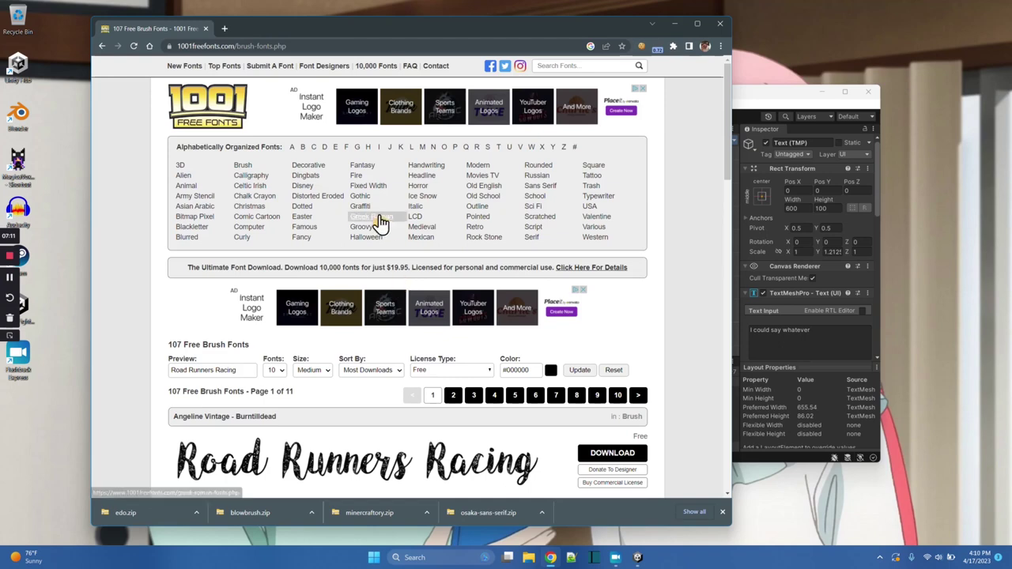
Browse to page 6 of the 3D fonts category.
{"action": "left_click", "coordinate": [180, 168]}
{"action": "scroll", "coordinate": [350, 311], "scroll_direction": "down", "scroll_amount": 3}
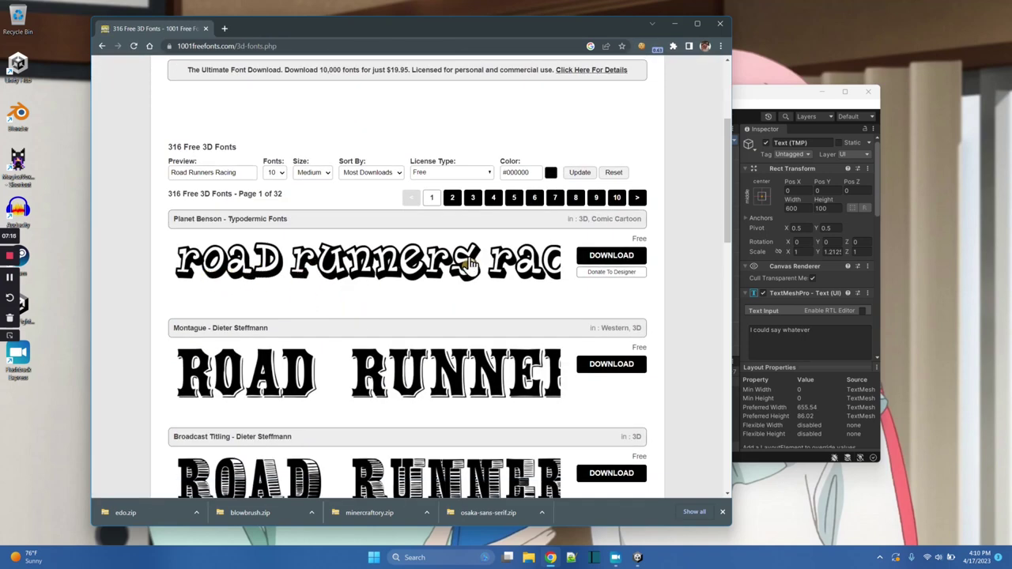
{"action": "scroll", "coordinate": [390, 303], "scroll_direction": "down", "scroll_amount": 3}
{"action": "scroll", "coordinate": [278, 413], "scroll_direction": "down", "scroll_amount": 2}
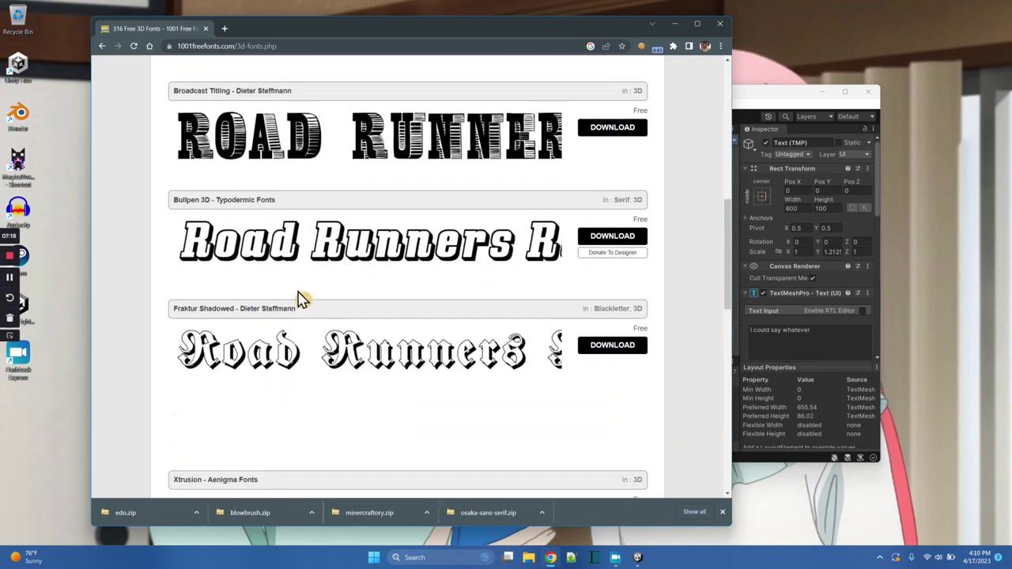
{"action": "scroll", "coordinate": [435, 303], "scroll_direction": "down", "scroll_amount": 3}
{"action": "scroll", "coordinate": [475, 372], "scroll_direction": "down", "scroll_amount": 3}
{"action": "scroll", "coordinate": [475, 371], "scroll_direction": "down", "scroll_amount": 2}
{"action": "scroll", "coordinate": [511, 294], "scroll_direction": "down", "scroll_amount": 1}
{"action": "left_click", "coordinate": [535, 303]}
{"action": "scroll", "coordinate": [430, 312], "scroll_direction": "down", "scroll_amount": 5}
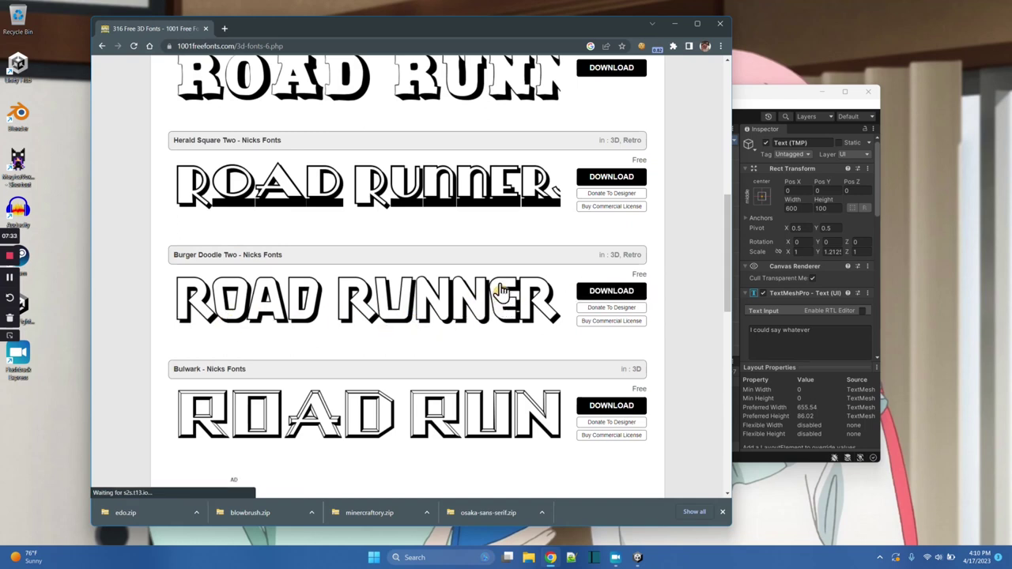
{"action": "scroll", "coordinate": [518, 297], "scroll_direction": "up", "scroll_amount": 3}
{"action": "scroll", "coordinate": [518, 297], "scroll_direction": "up", "scroll_amount": 1}
Re-render the previews in red #FF3300 and start downloading Burger Doodle Two.
{"action": "left_click", "coordinate": [552, 172]}
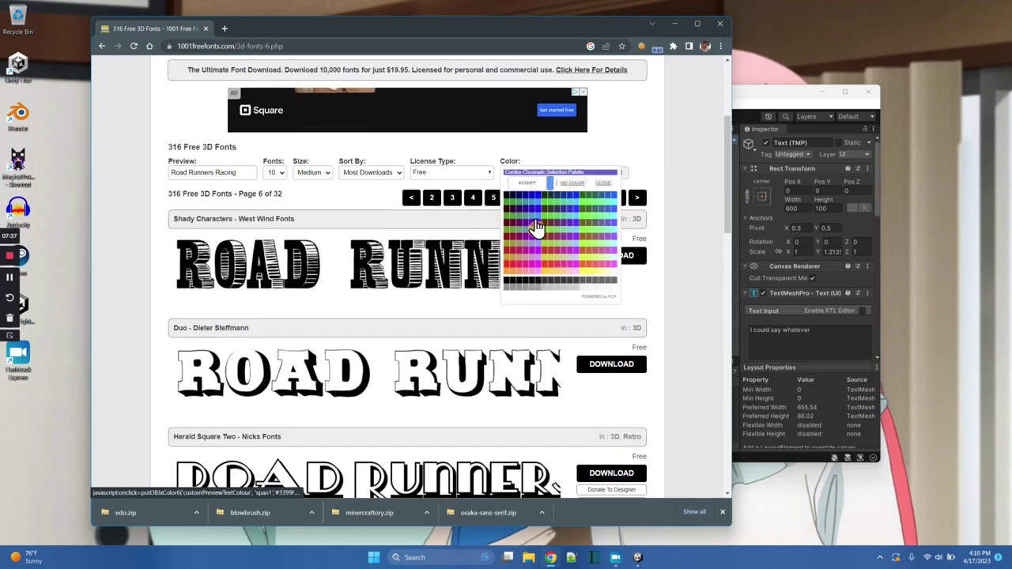
{"action": "left_click", "coordinate": [547, 267]}
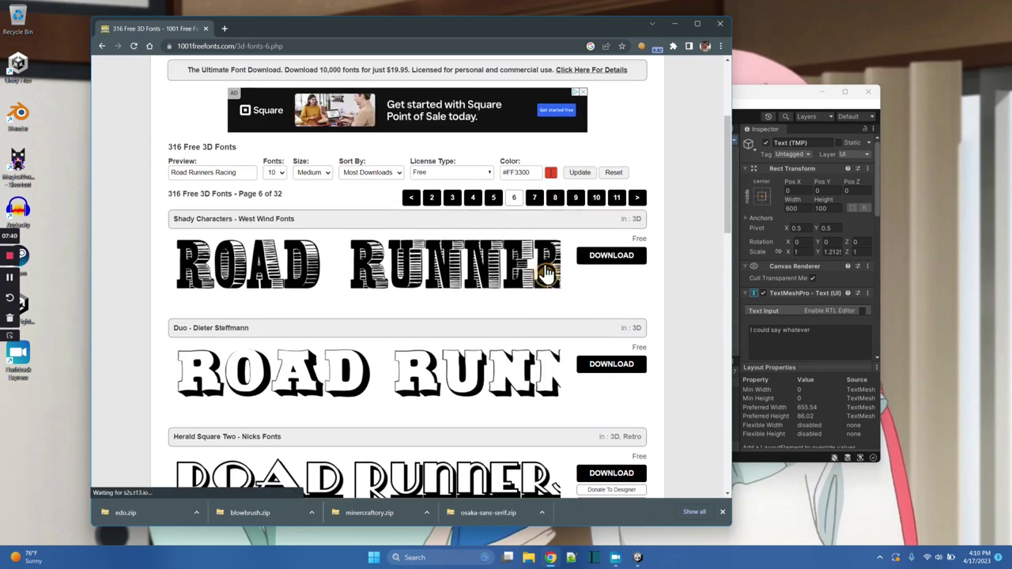
{"action": "left_click", "coordinate": [581, 175]}
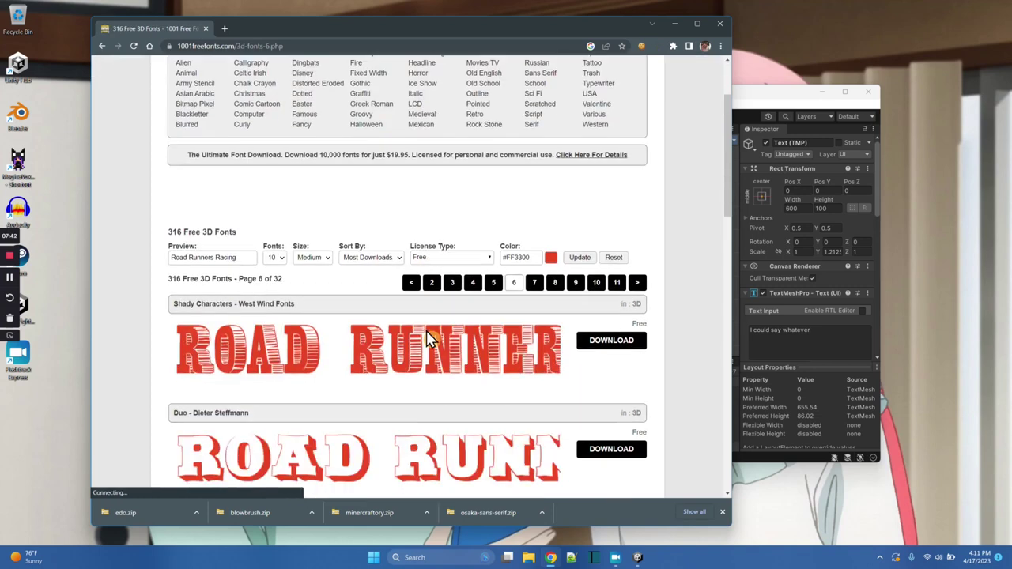
{"action": "scroll", "coordinate": [427, 339], "scroll_direction": "down", "scroll_amount": 3}
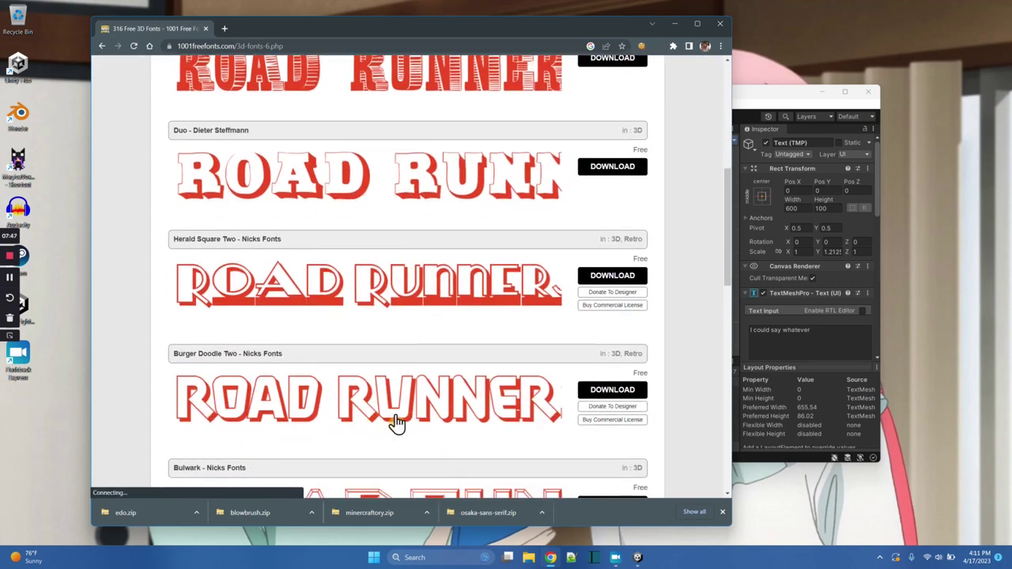
{"action": "left_click", "coordinate": [609, 389]}
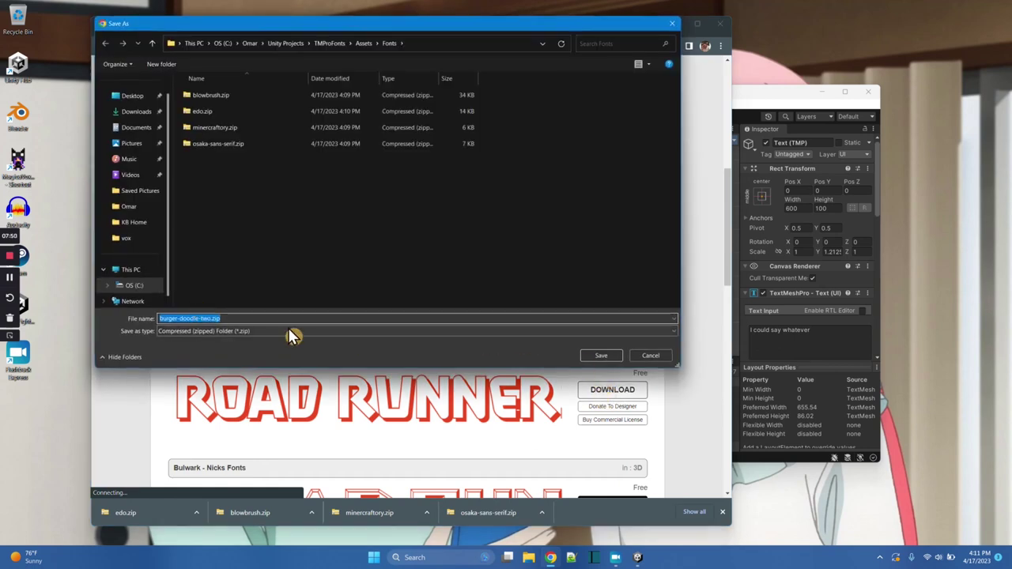
Save burger-doodle-two.zip, then maximize Unity and show the Assets folder with Fonts.
{"action": "left_click", "coordinate": [605, 355]}
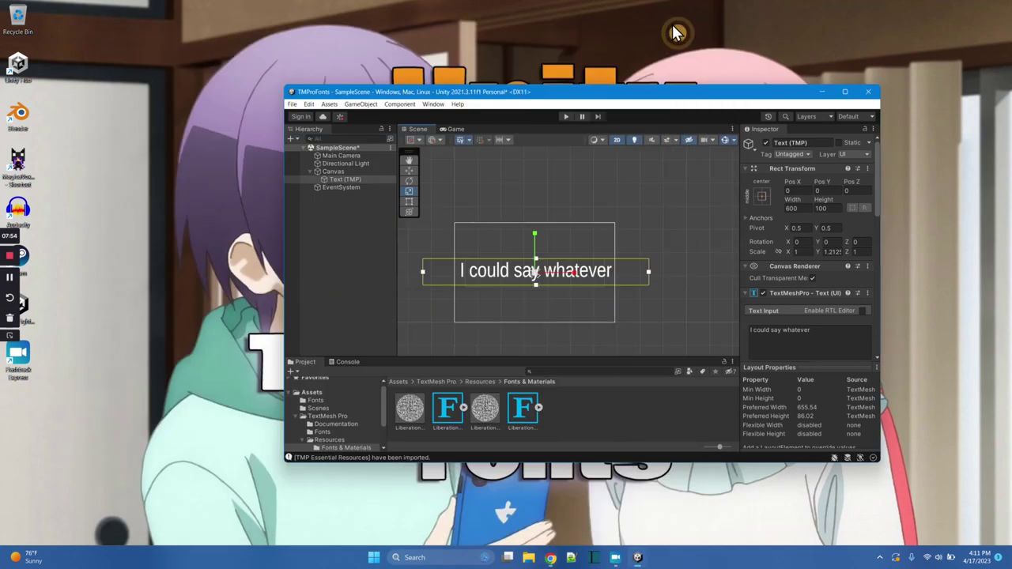
{"action": "left_click", "coordinate": [322, 391]}
{"action": "right_click", "coordinate": [409, 418]}
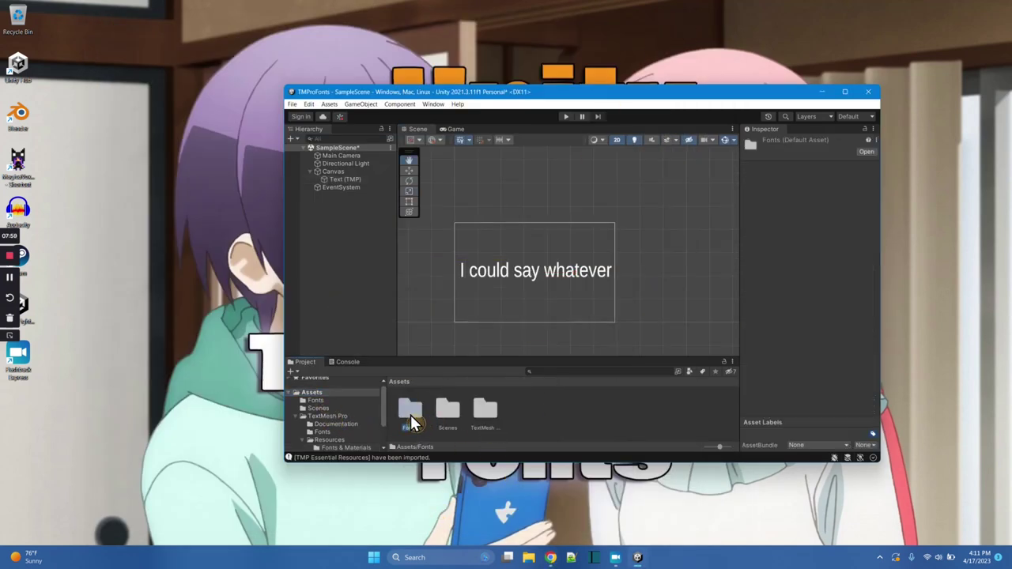
{"action": "left_click", "coordinate": [846, 92]}
{"action": "right_click", "coordinate": [121, 448]}
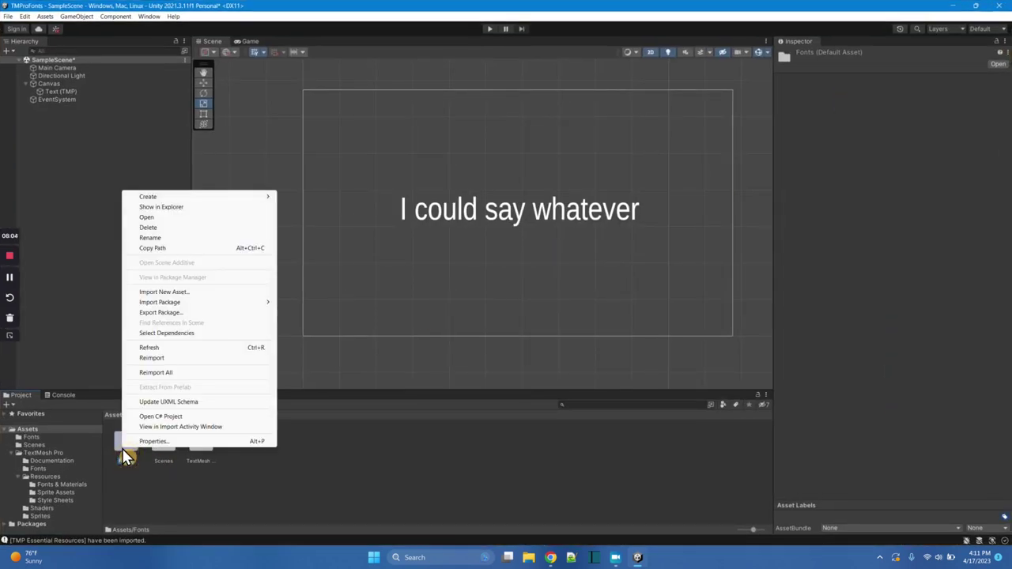
Sort the Fonts folder by type, extract blowbrush.zip and delete the zip.
{"action": "left_click", "coordinate": [175, 208]}
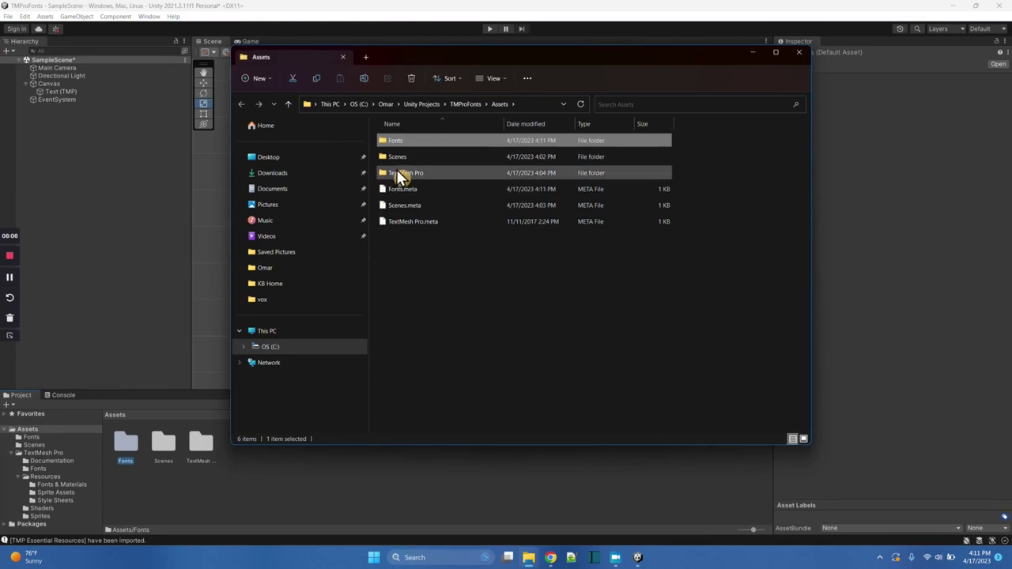
{"action": "left_click", "coordinate": [398, 145]}
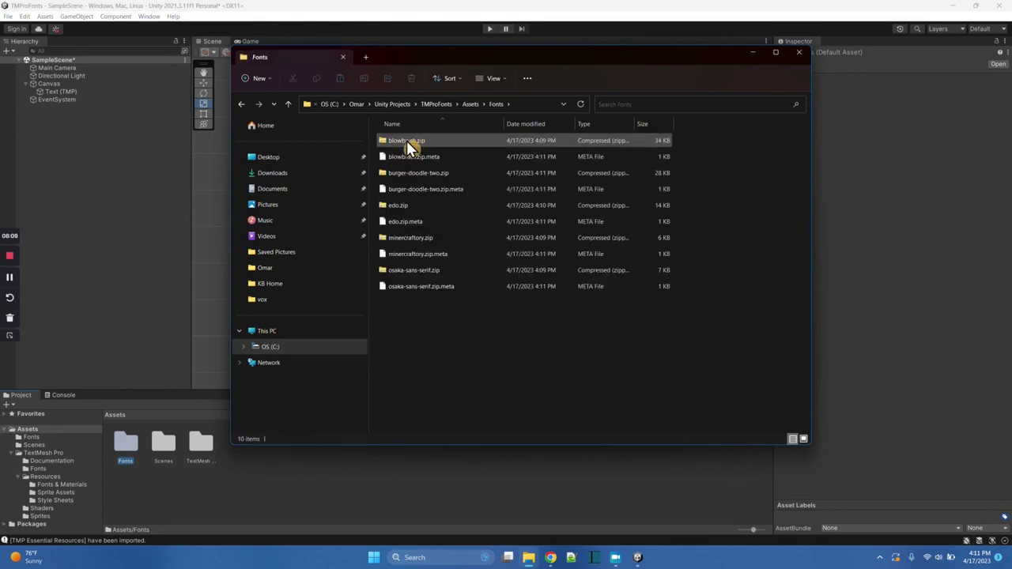
{"action": "left_click", "coordinate": [598, 123]}
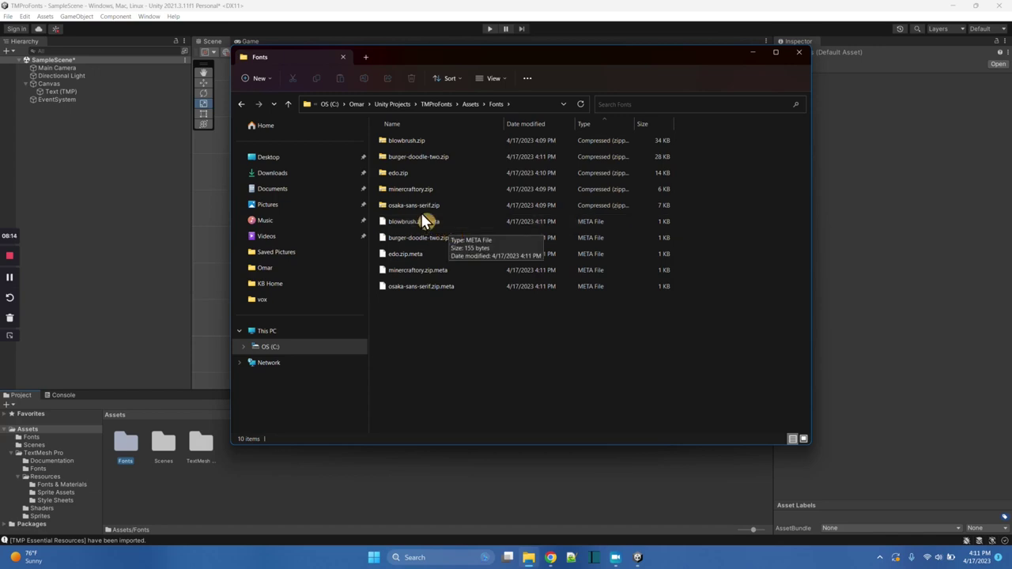
{"action": "right_click", "coordinate": [404, 141]}
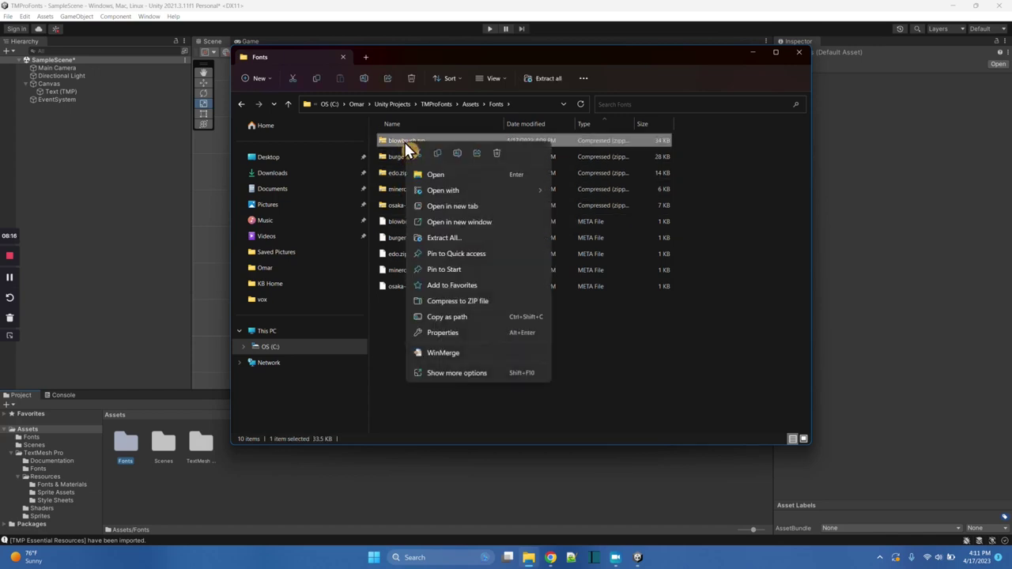
{"action": "left_click", "coordinate": [443, 239]}
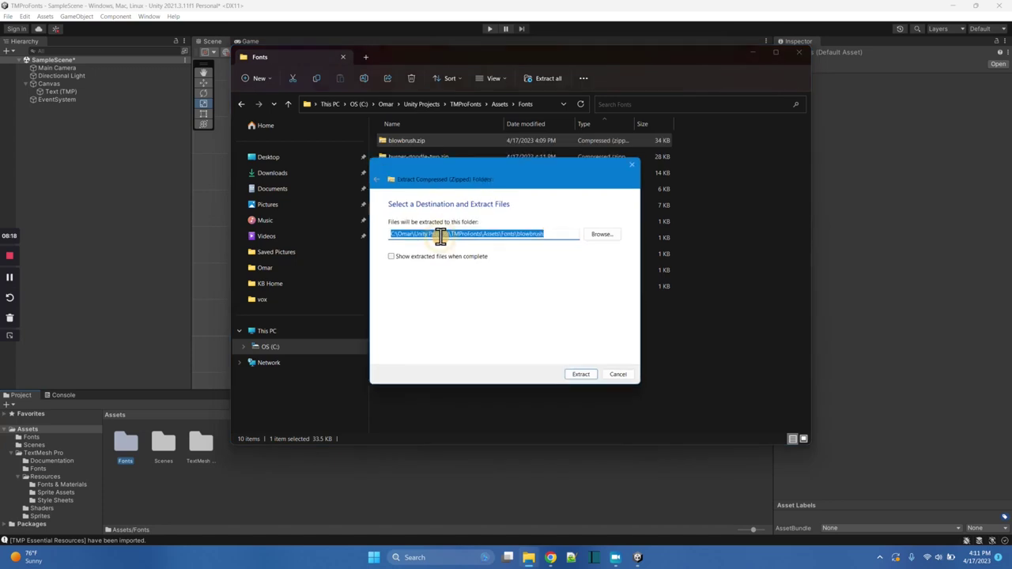
{"action": "left_click", "coordinate": [584, 379]}
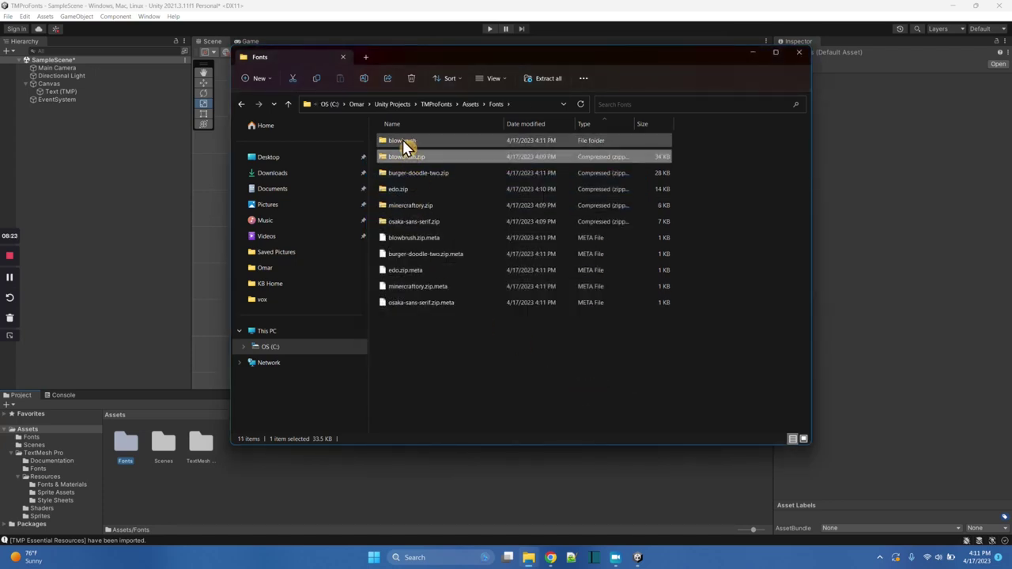
{"action": "right_click", "coordinate": [415, 156]}
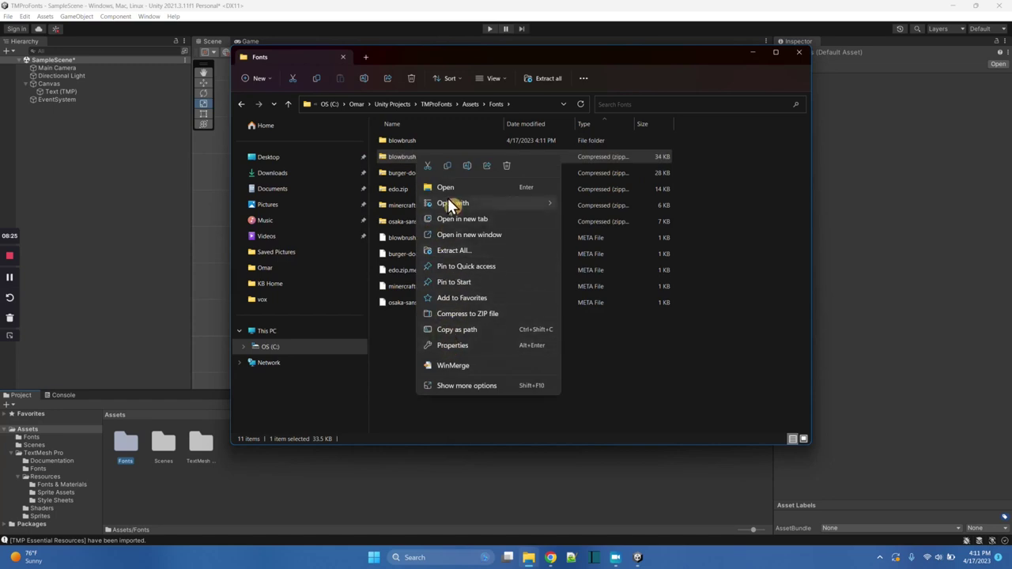
{"action": "left_click", "coordinate": [510, 166]}
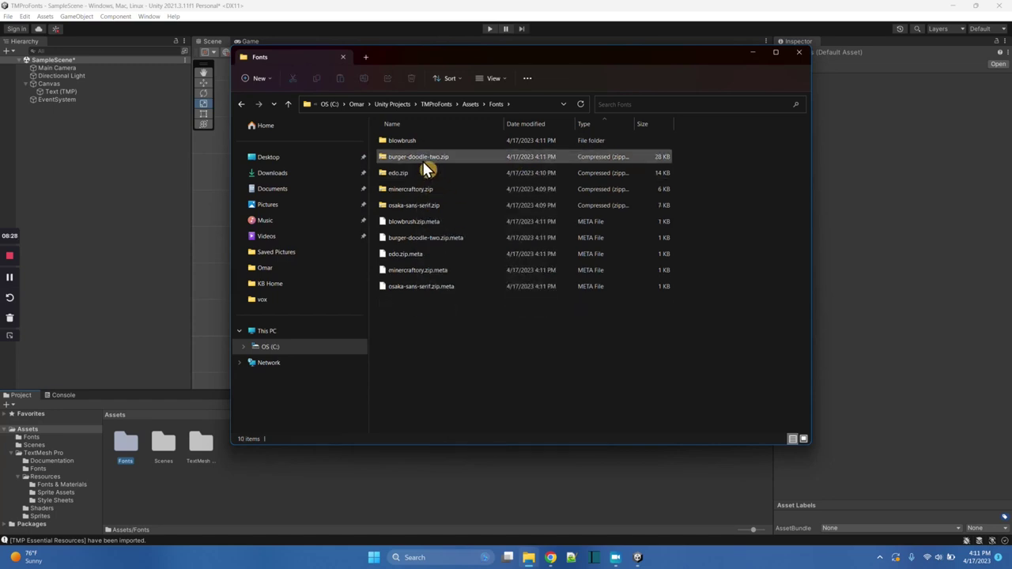
Extract burger-doodle-two.zip and edo.zip into their own folders and delete both zips.
{"action": "right_click", "coordinate": [424, 163]}
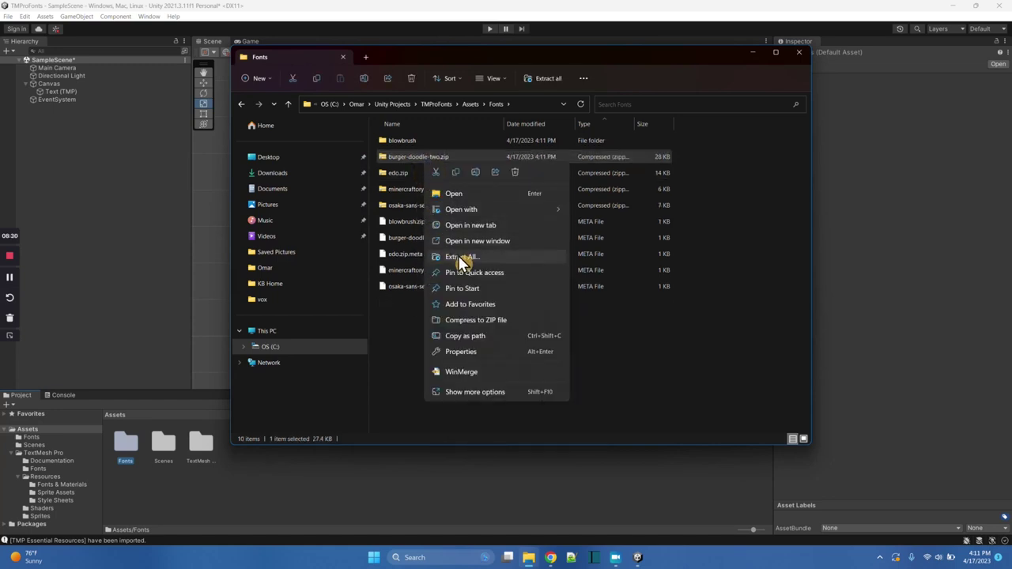
{"action": "left_click", "coordinate": [463, 259]}
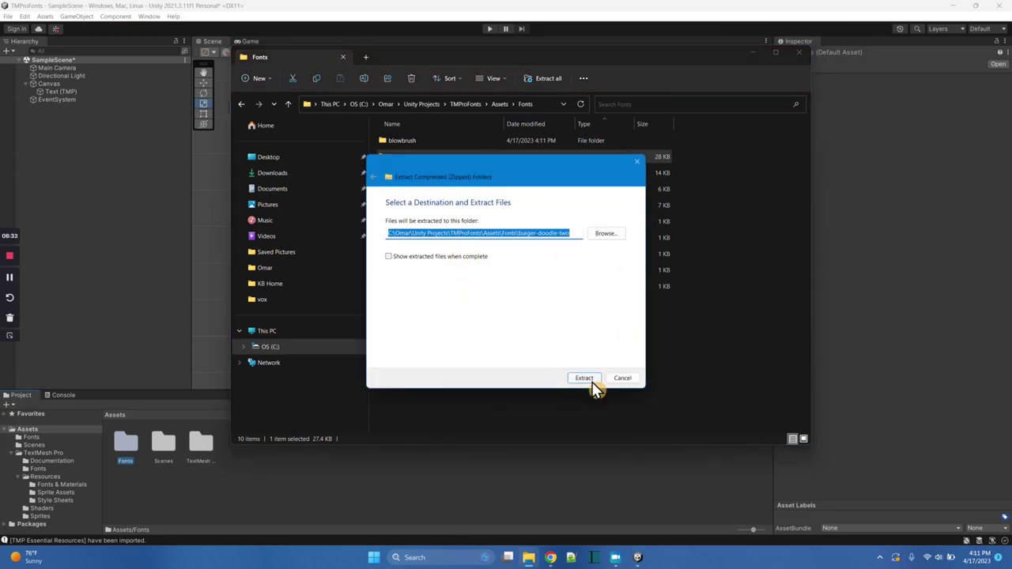
{"action": "left_click", "coordinate": [592, 382]}
{"action": "right_click", "coordinate": [421, 173]}
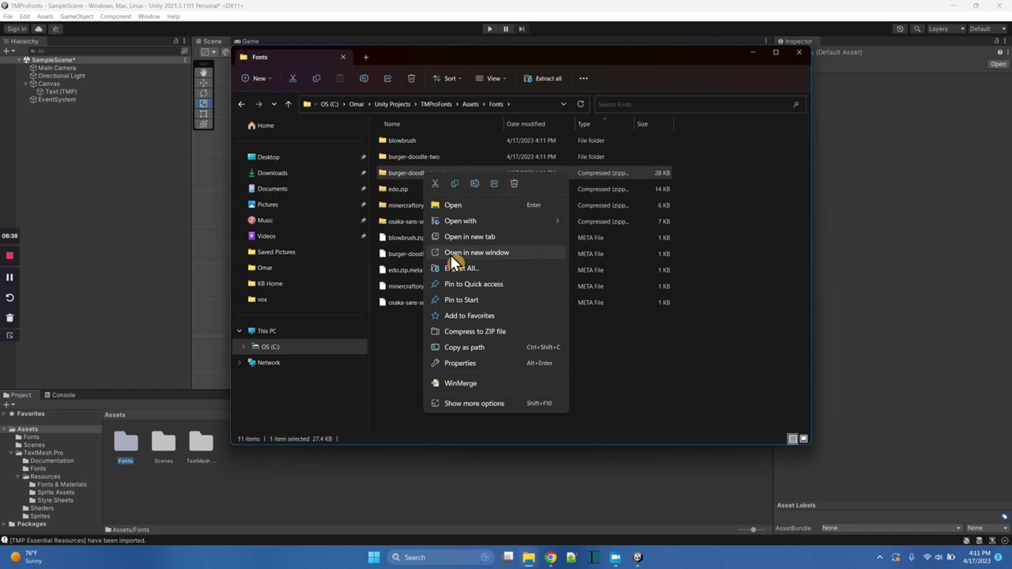
{"action": "left_click", "coordinate": [510, 184]}
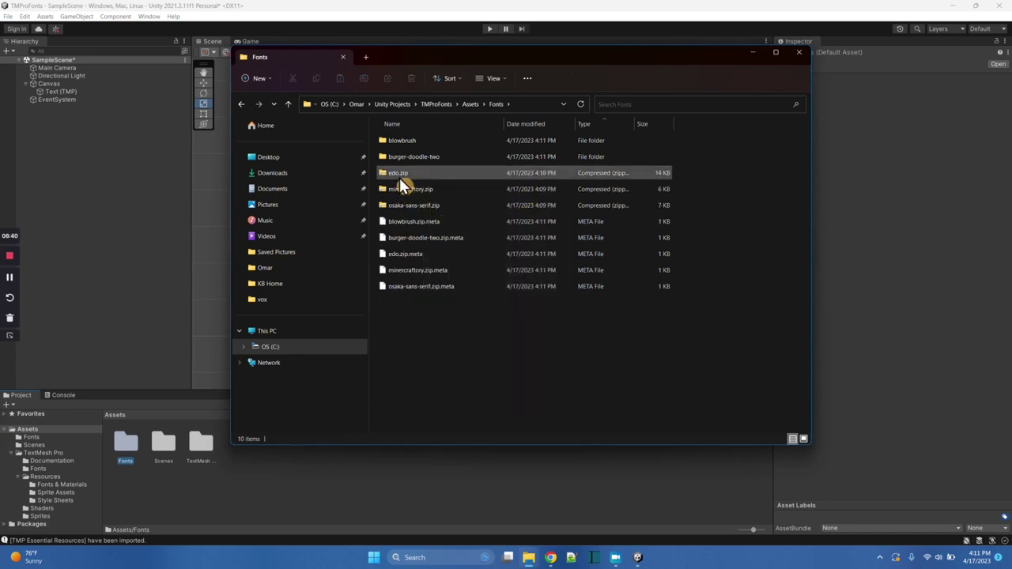
{"action": "right_click", "coordinate": [400, 179]}
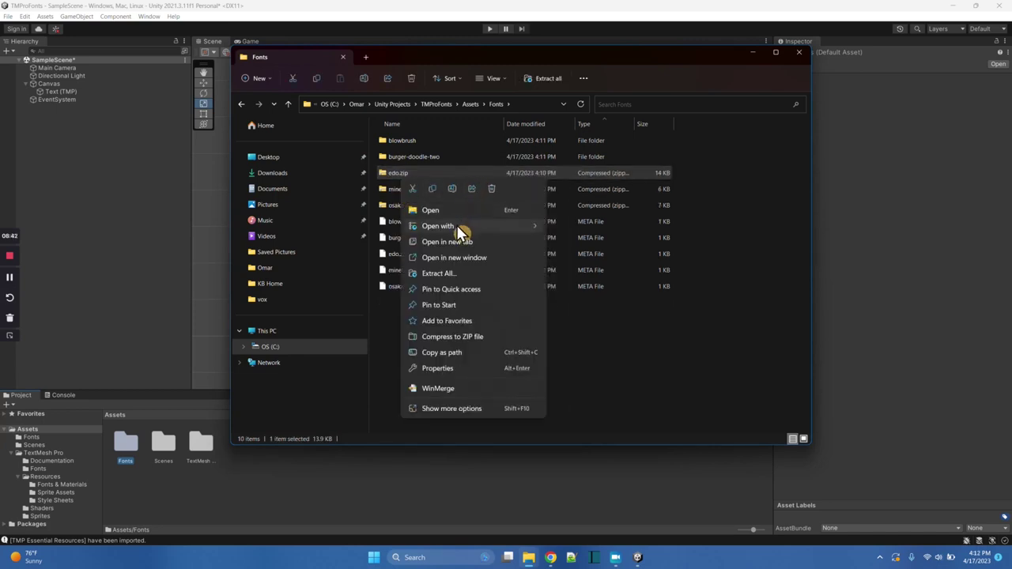
{"action": "left_click", "coordinate": [443, 272]}
{"action": "left_click", "coordinate": [585, 378]}
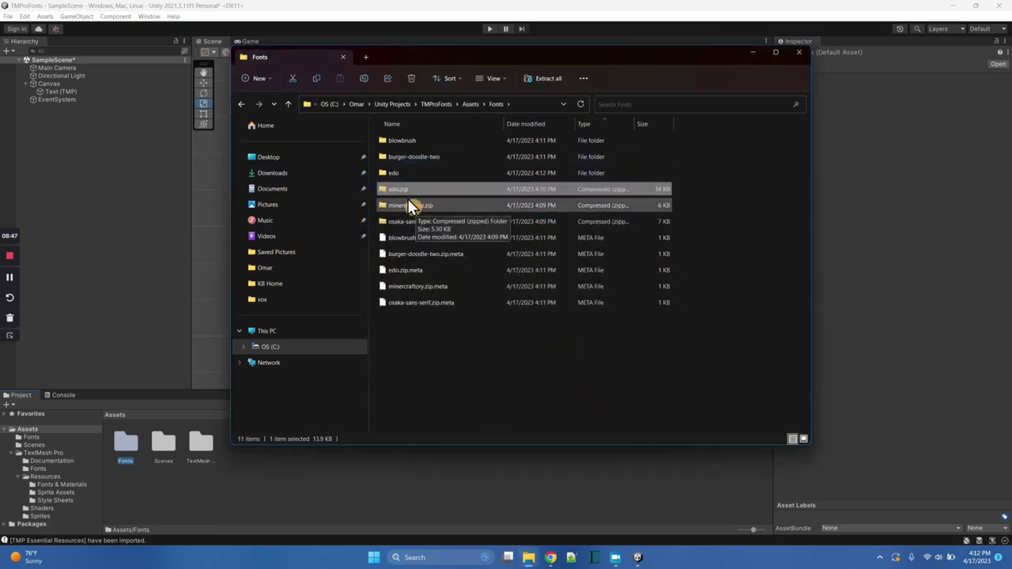
{"action": "right_click", "coordinate": [397, 194]}
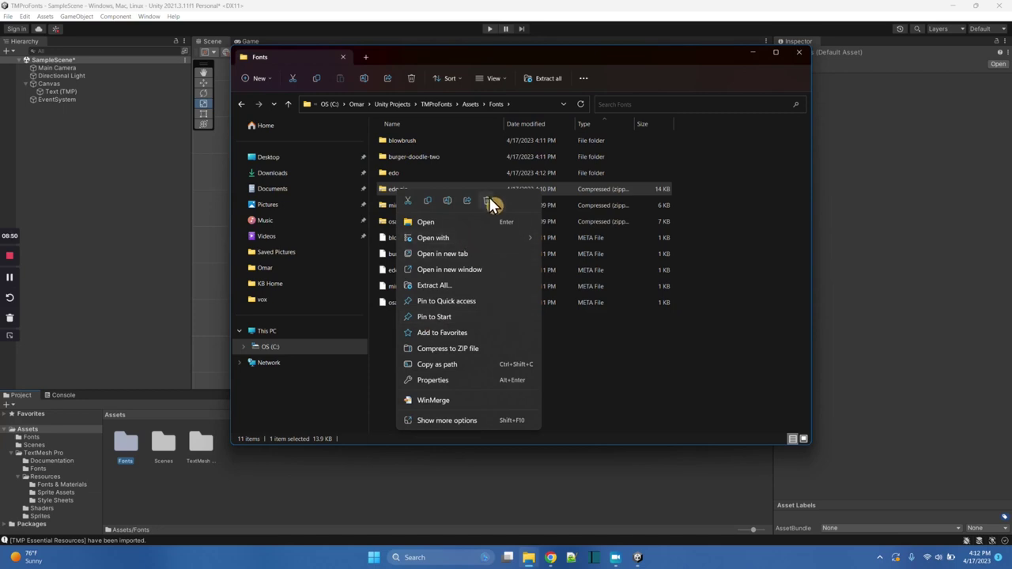
{"action": "left_click", "coordinate": [488, 205]}
Extract the minecraftory and osaka-sans-serif zips into folders and delete both zips.
{"action": "right_click", "coordinate": [412, 193]}
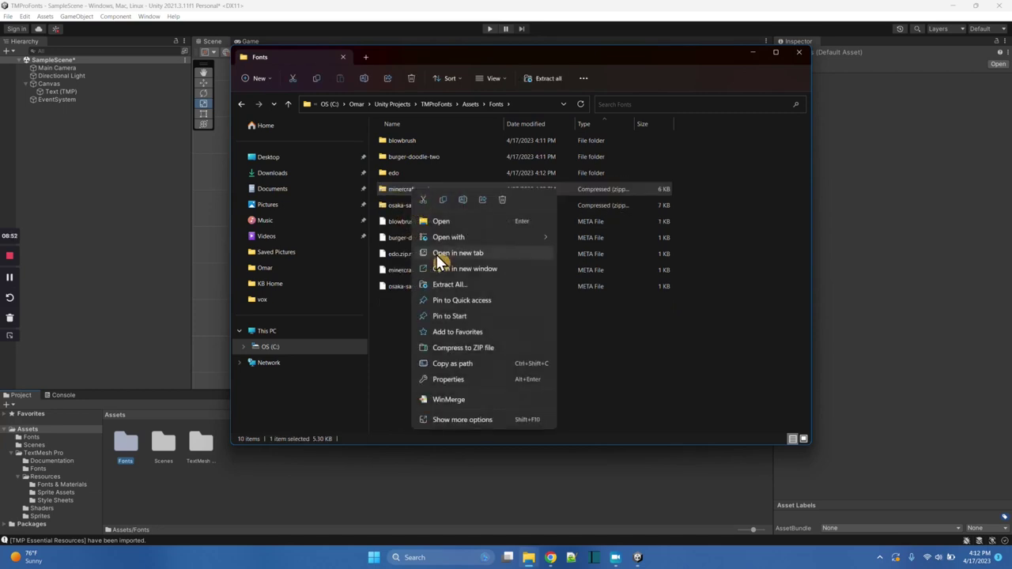
{"action": "left_click", "coordinate": [457, 285]}
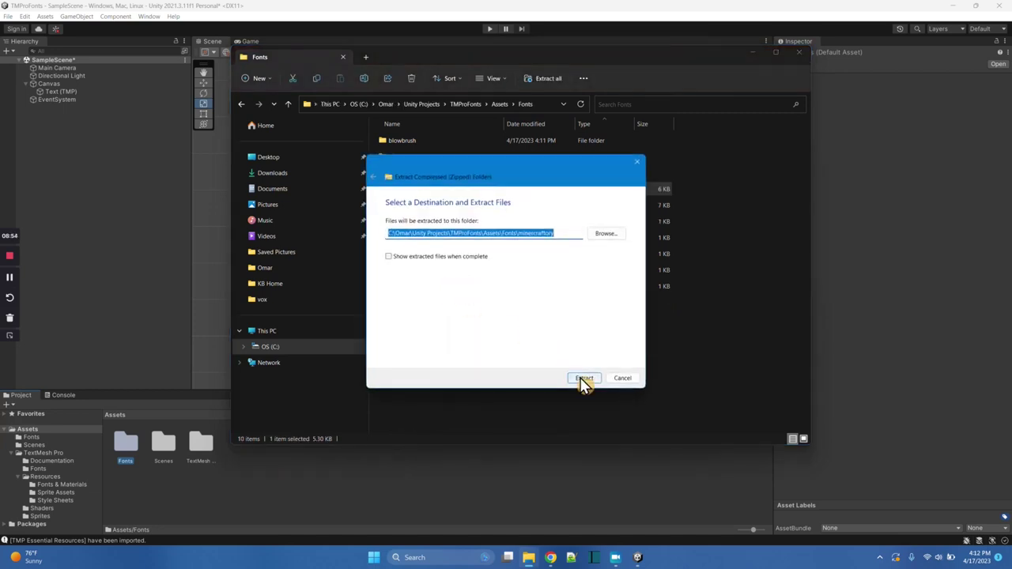
{"action": "left_click", "coordinate": [582, 378]}
{"action": "right_click", "coordinate": [412, 207]}
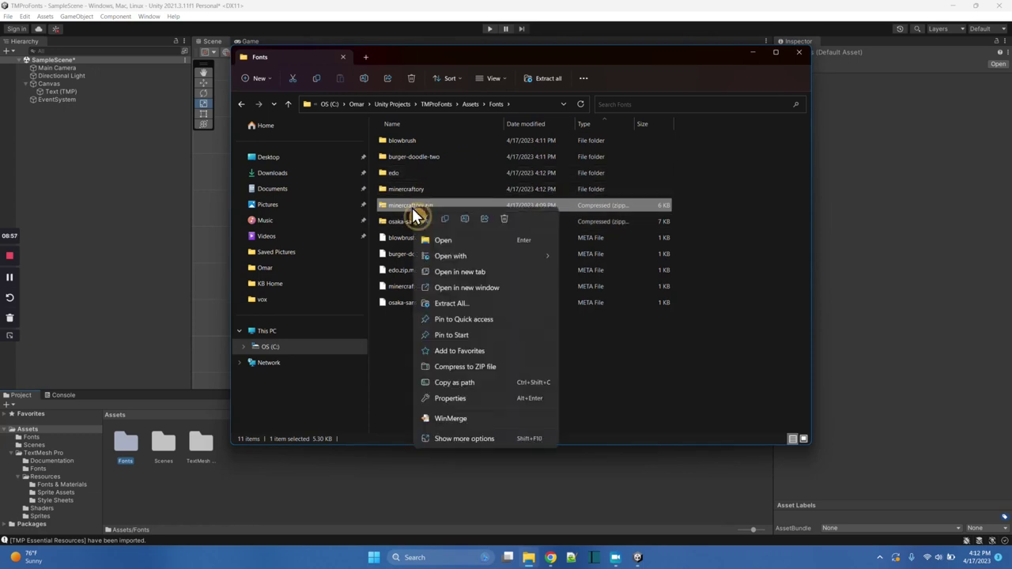
{"action": "left_click", "coordinate": [504, 219]}
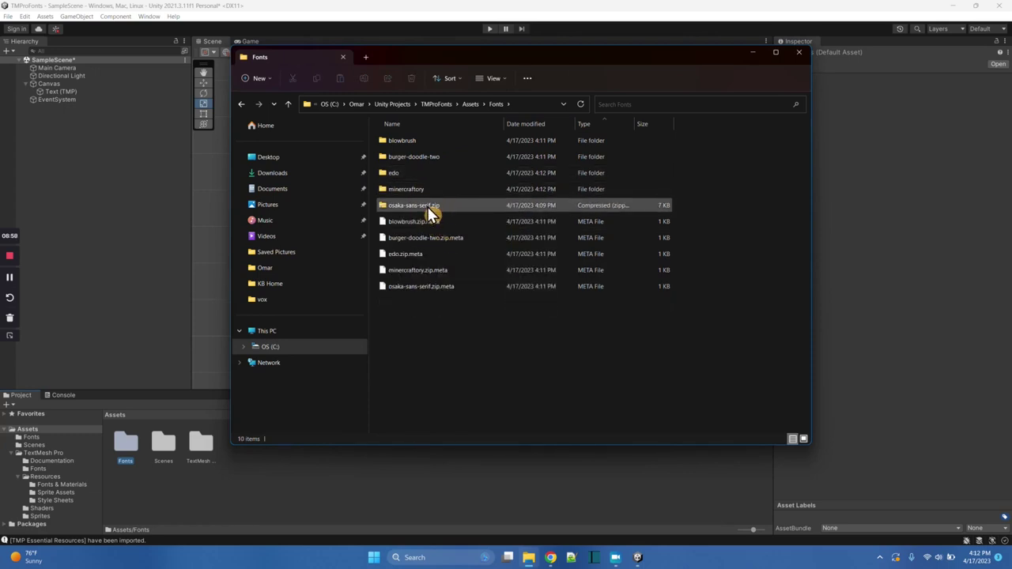
{"action": "right_click", "coordinate": [430, 211]}
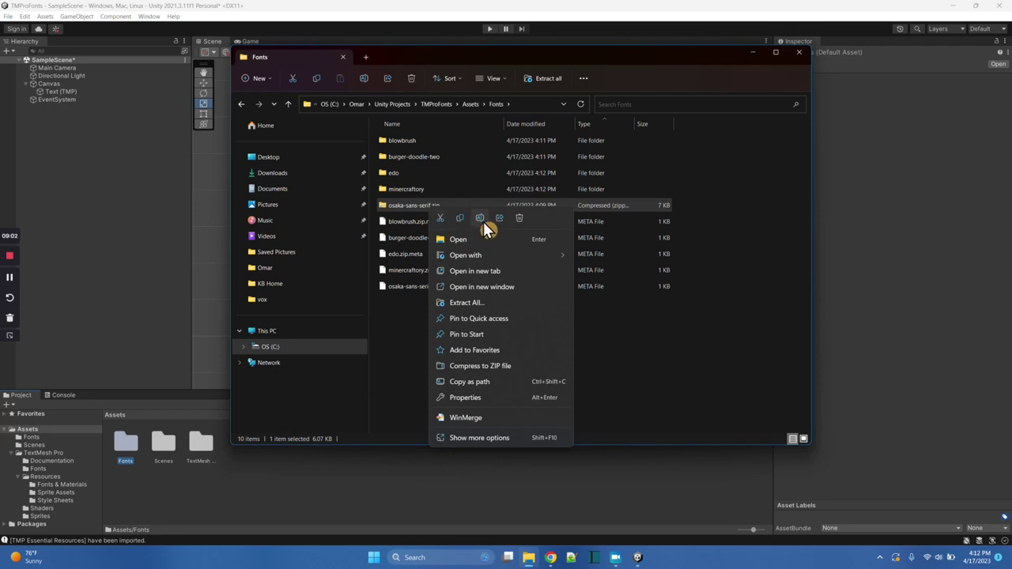
{"action": "left_click", "coordinate": [474, 302]}
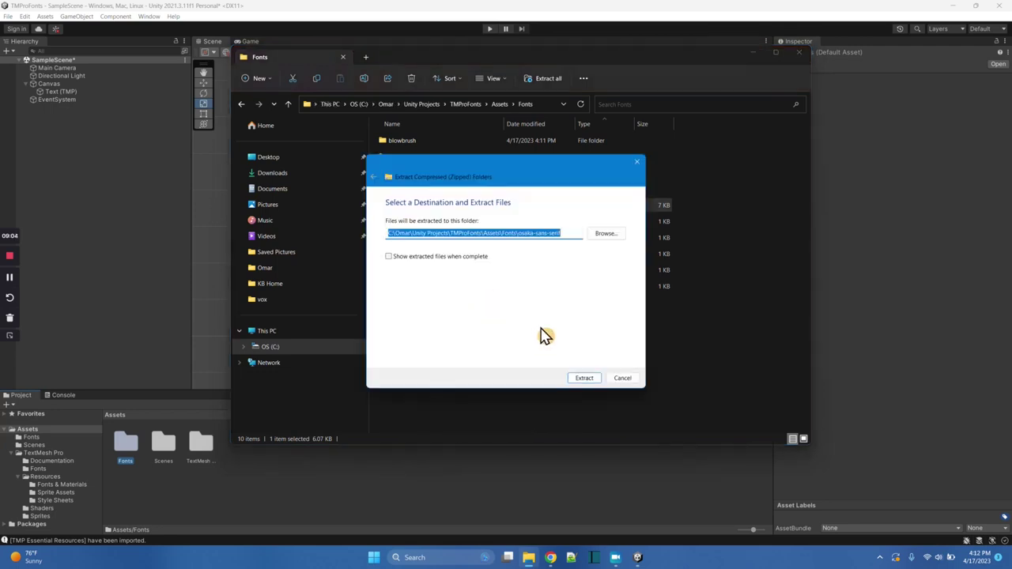
{"action": "left_click", "coordinate": [581, 378]}
{"action": "right_click", "coordinate": [442, 222]}
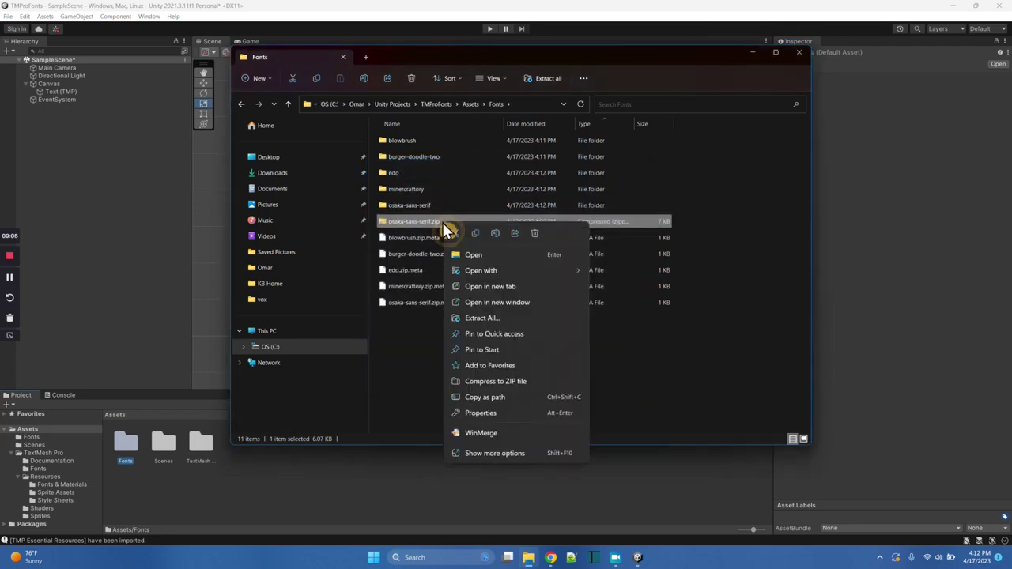
{"action": "left_click", "coordinate": [535, 234]}
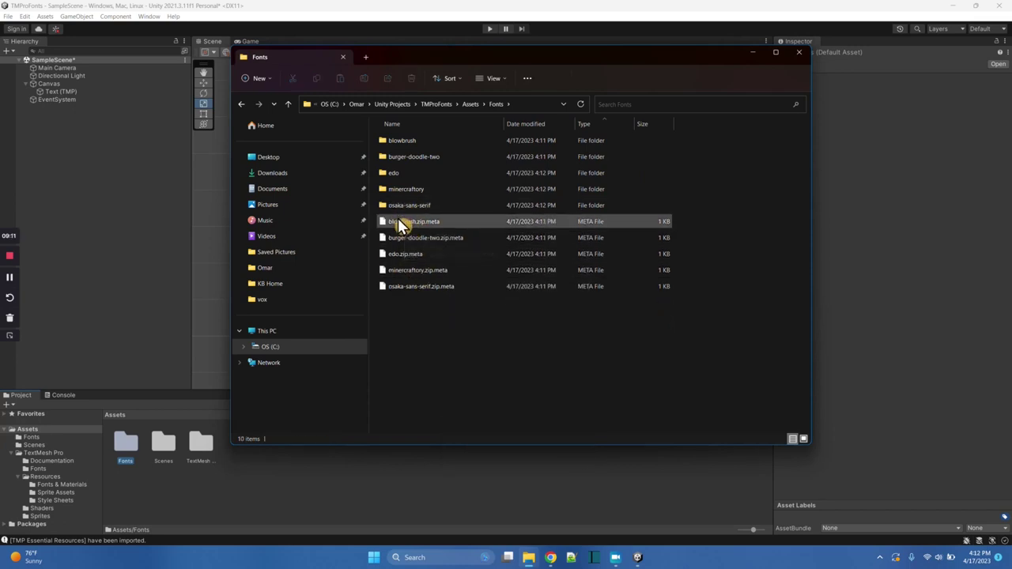
Check the extracted font folders and blowbrush's font file in Assets/Fonts, then select Text (TMP).
{"action": "left_click", "coordinate": [336, 20]}
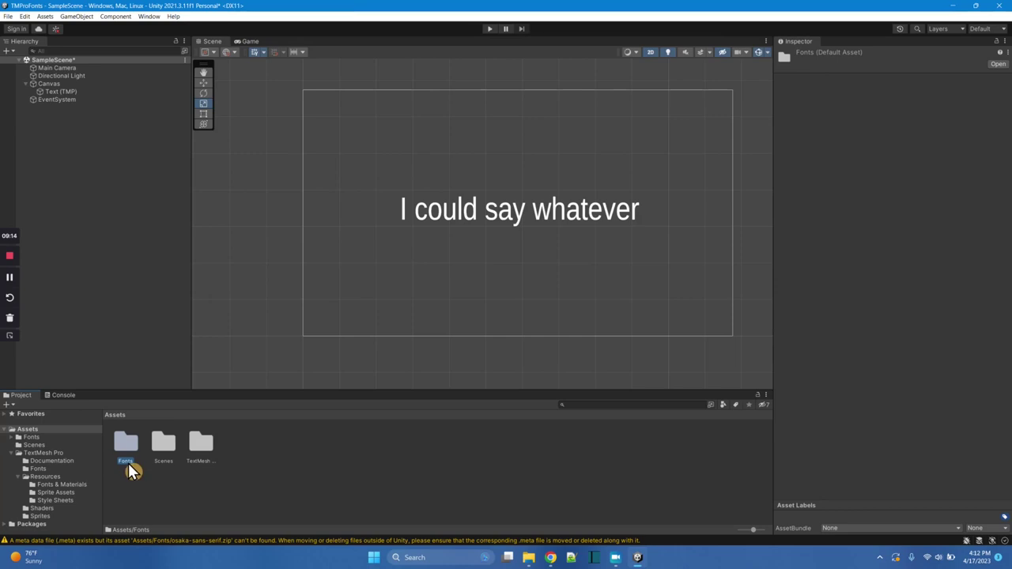
{"action": "double_click", "coordinate": [117, 448]}
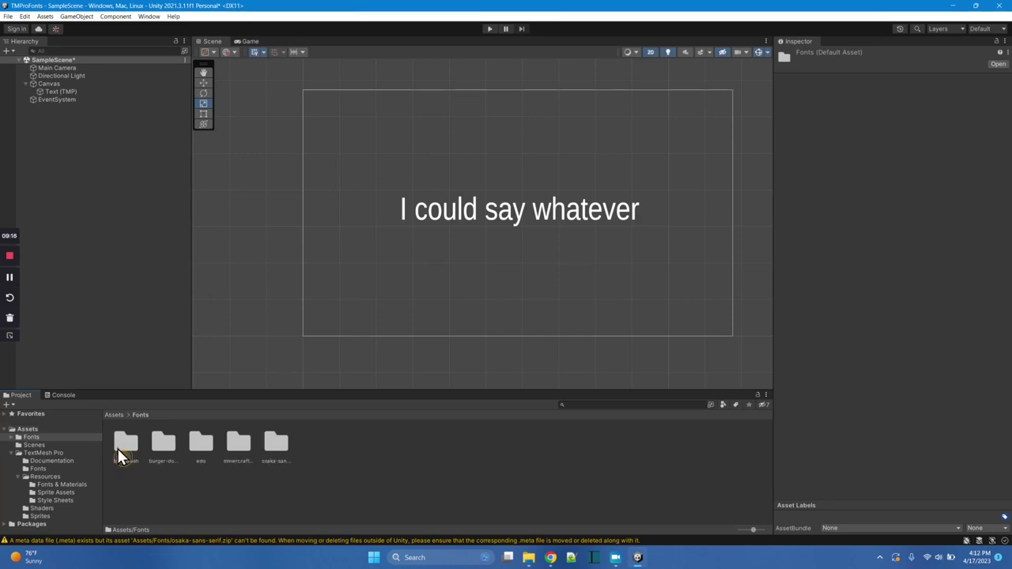
{"action": "left_click", "coordinate": [204, 488]}
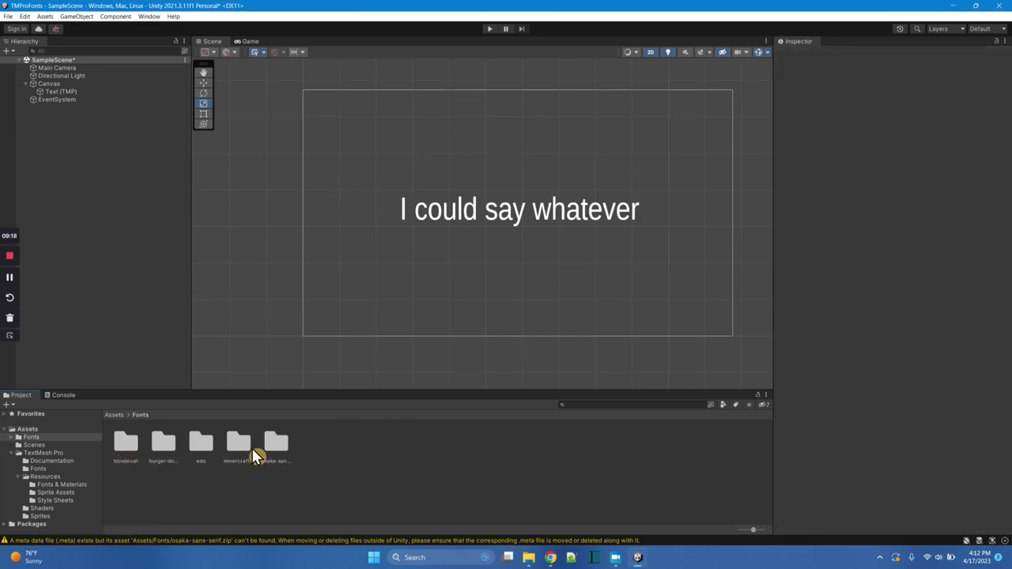
{"action": "double_click", "coordinate": [128, 449]}
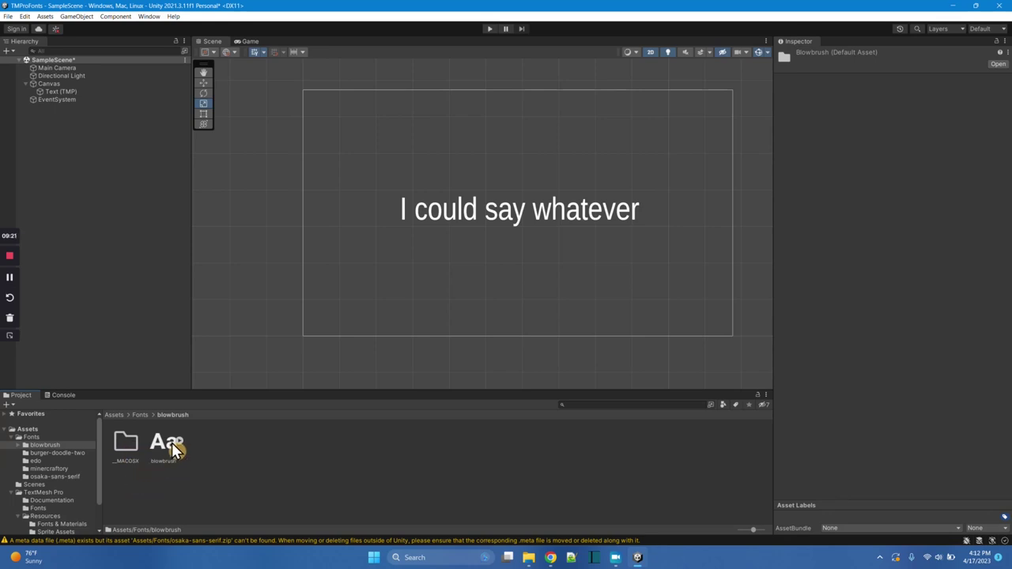
{"action": "left_click", "coordinate": [32, 438]}
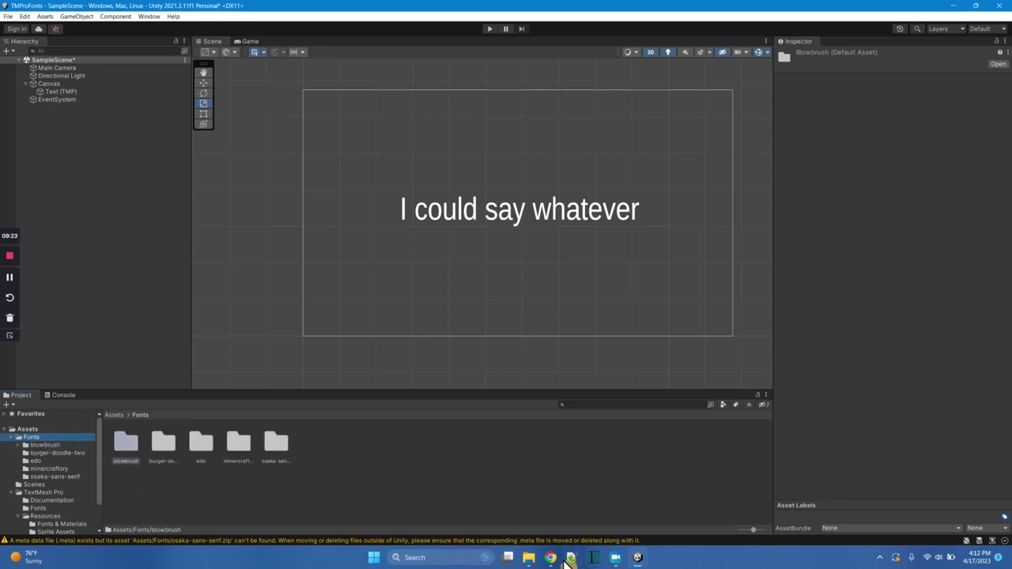
{"action": "left_click", "coordinate": [526, 557]}
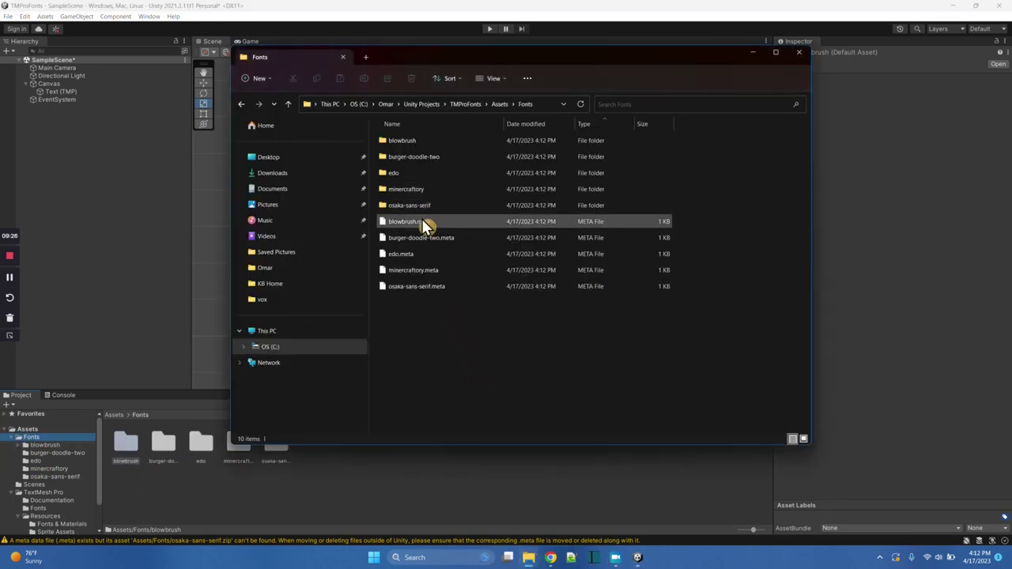
{"action": "left_click", "coordinate": [753, 54]}
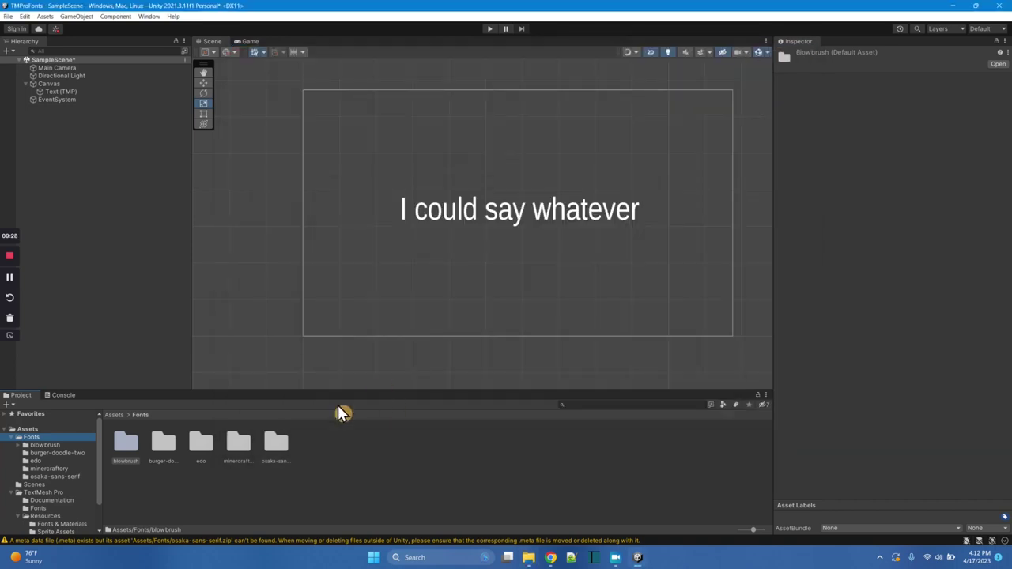
{"action": "left_click", "coordinate": [72, 92]}
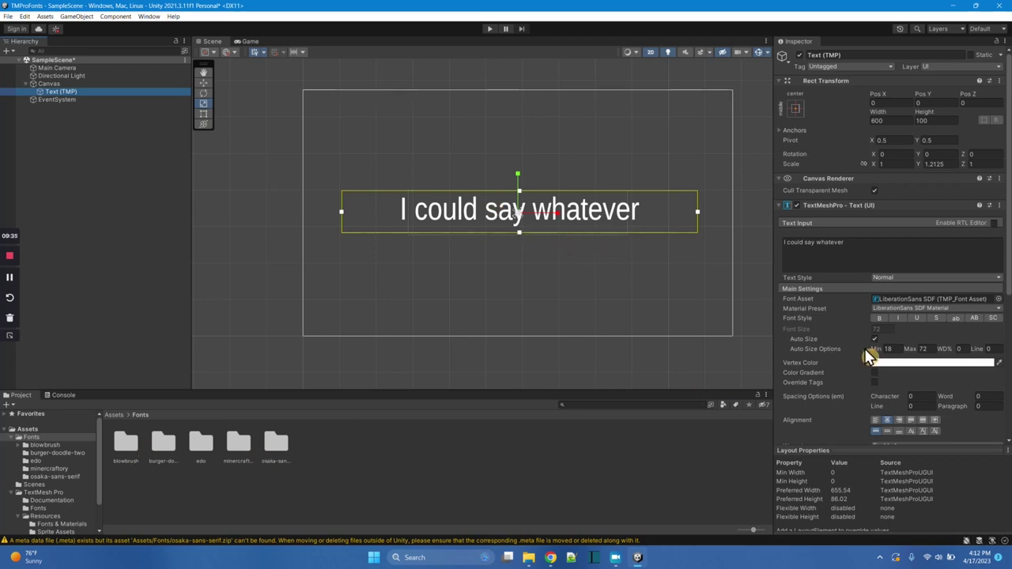
{"action": "left_click", "coordinate": [999, 300]}
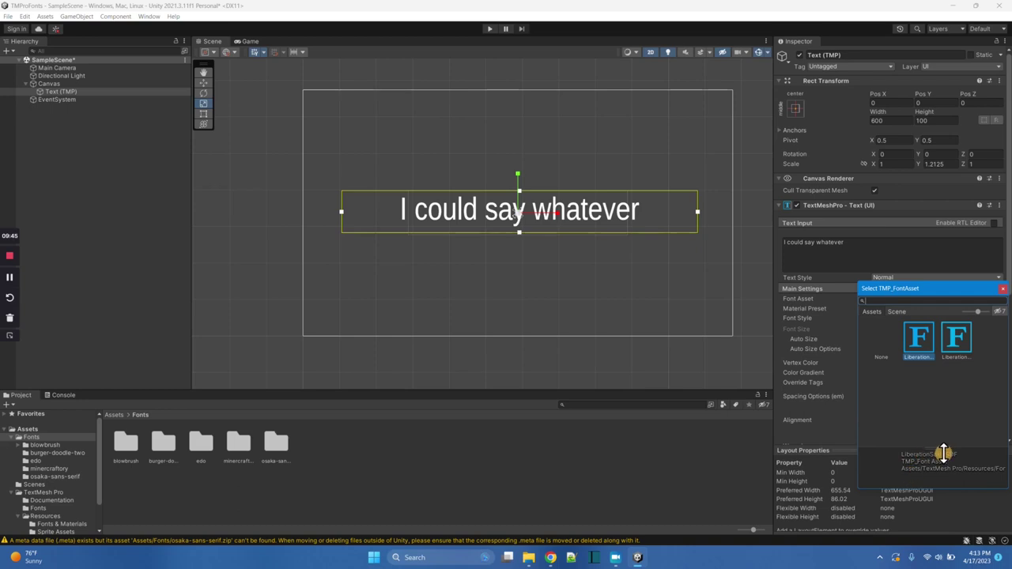
{"action": "left_click", "coordinate": [496, 474]}
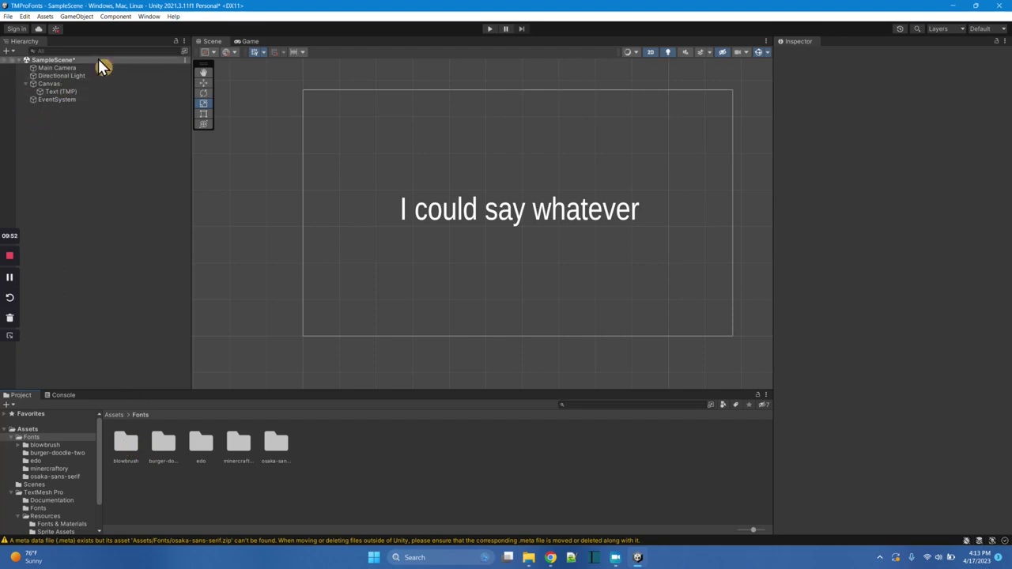
Generate an atlas from blowbrush in Font Asset Creator and save it as blowbrush SDF in Assets/Fonts.
{"action": "left_click", "coordinate": [150, 17]}
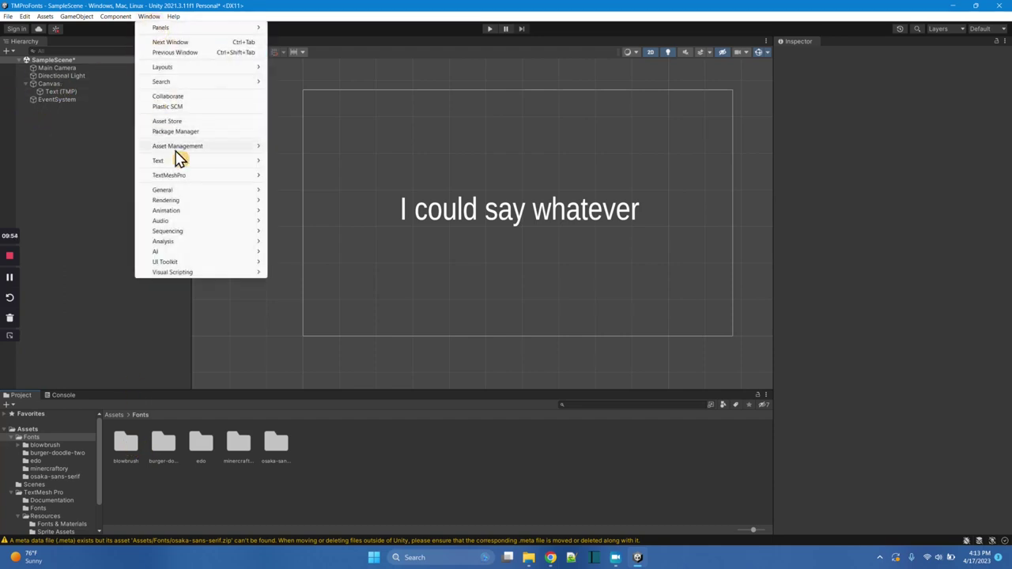
{"action": "mouse_move", "coordinate": [212, 176]}
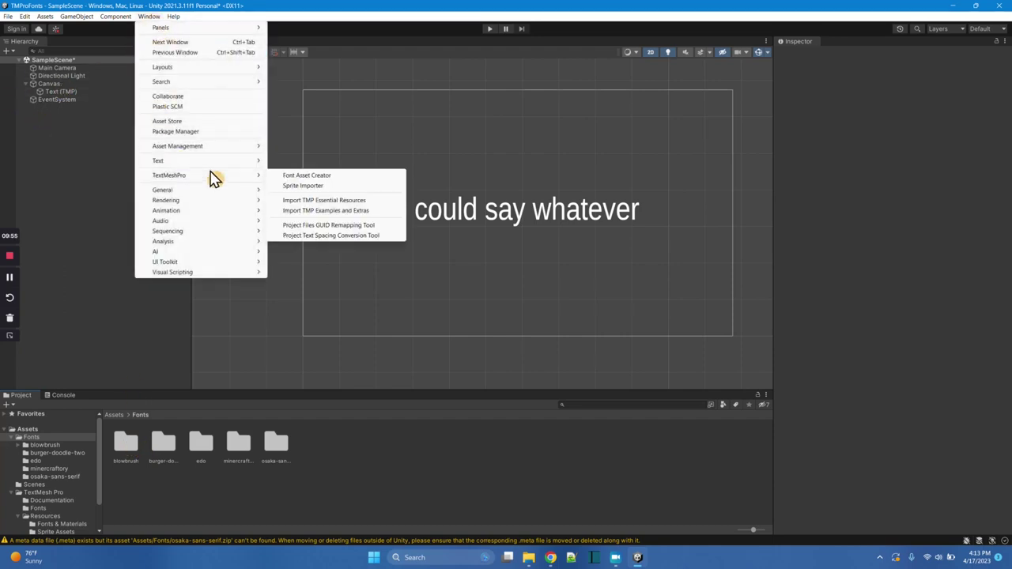
{"action": "left_click", "coordinate": [326, 176]}
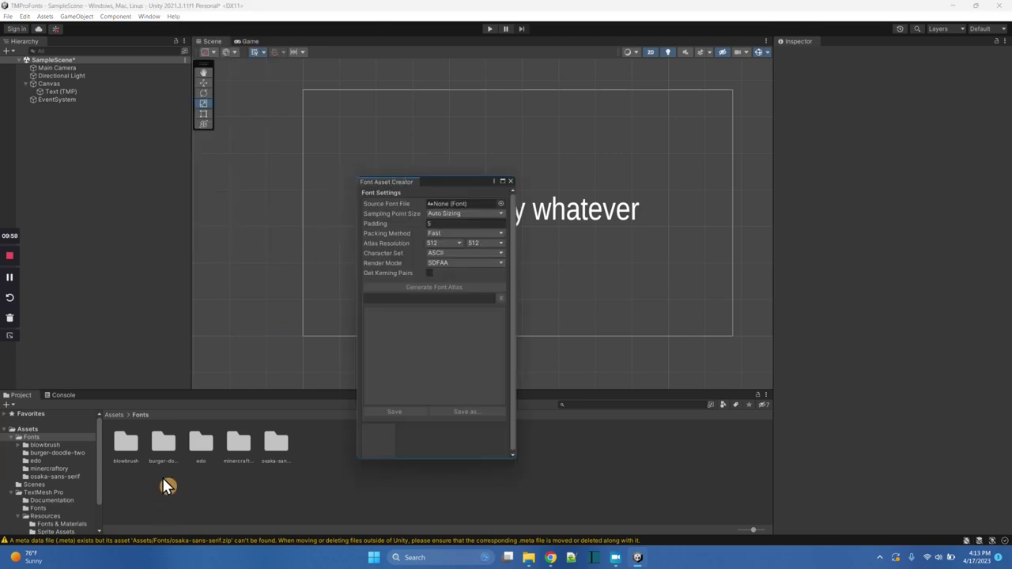
{"action": "left_click", "coordinate": [500, 204]}
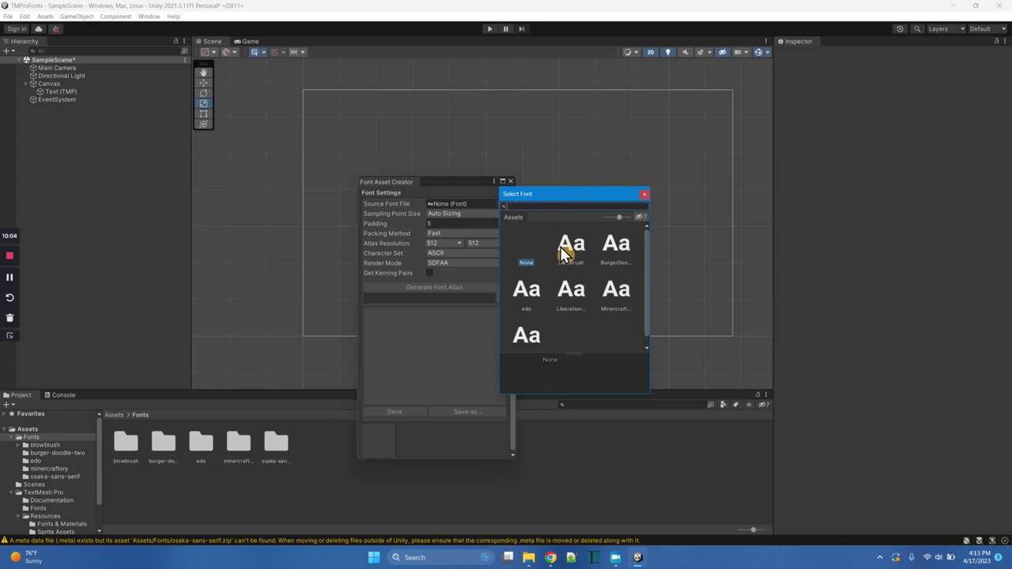
{"action": "left_click", "coordinate": [563, 252]}
{"action": "double_click", "coordinate": [564, 251]}
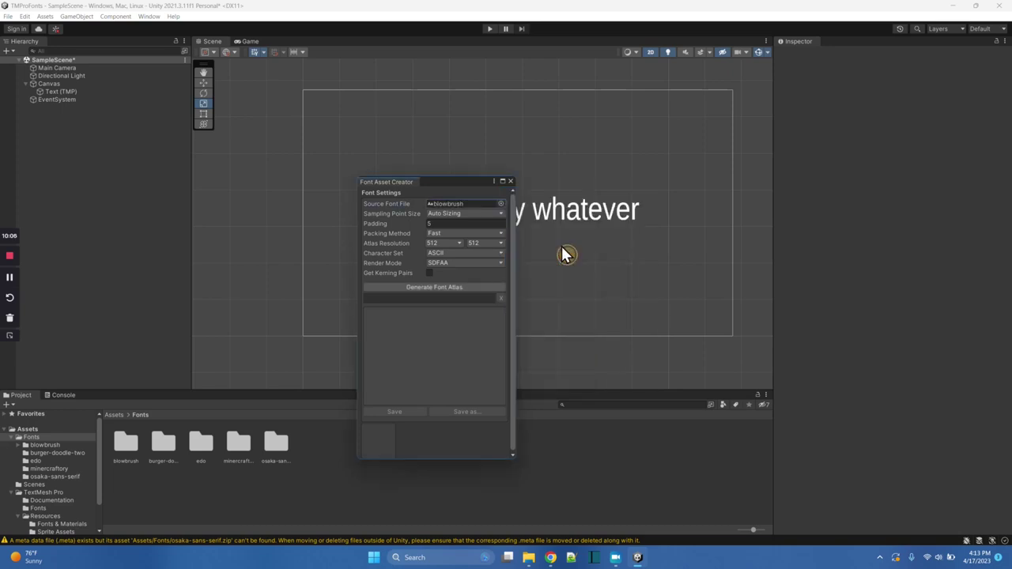
{"action": "left_click", "coordinate": [459, 289]}
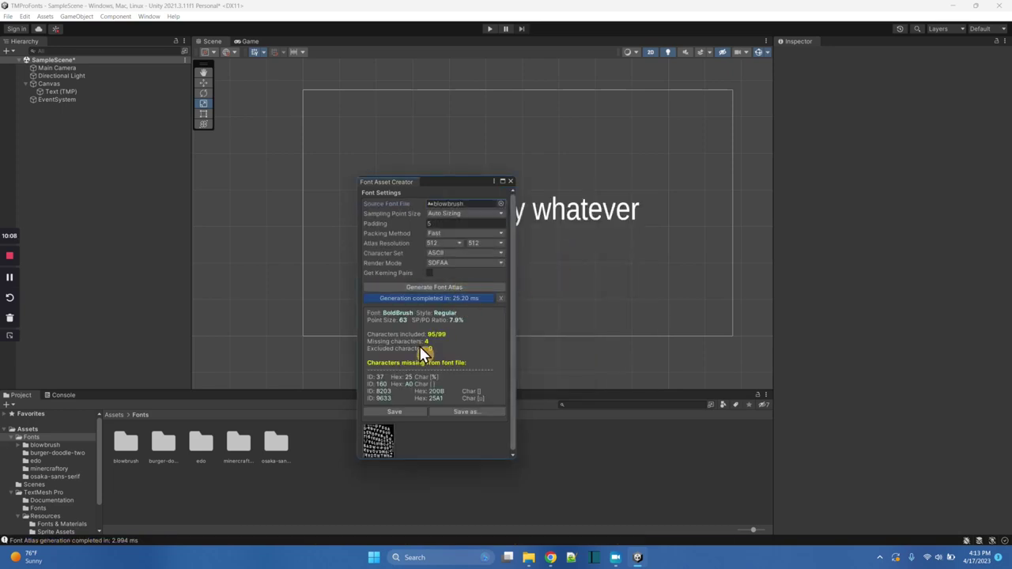
{"action": "left_click", "coordinate": [390, 412]}
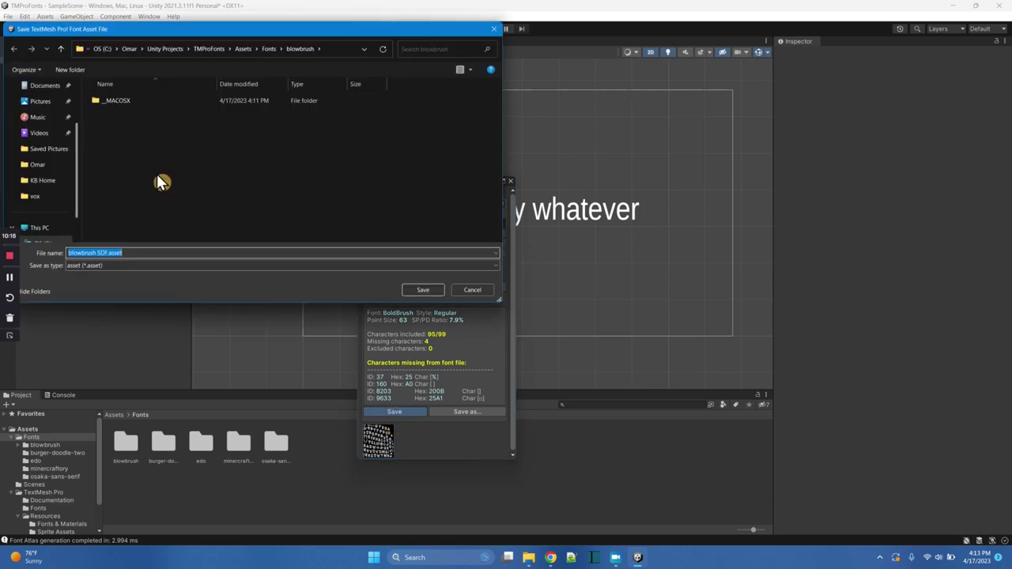
{"action": "left_click", "coordinate": [269, 49]}
{"action": "left_click", "coordinate": [421, 289]}
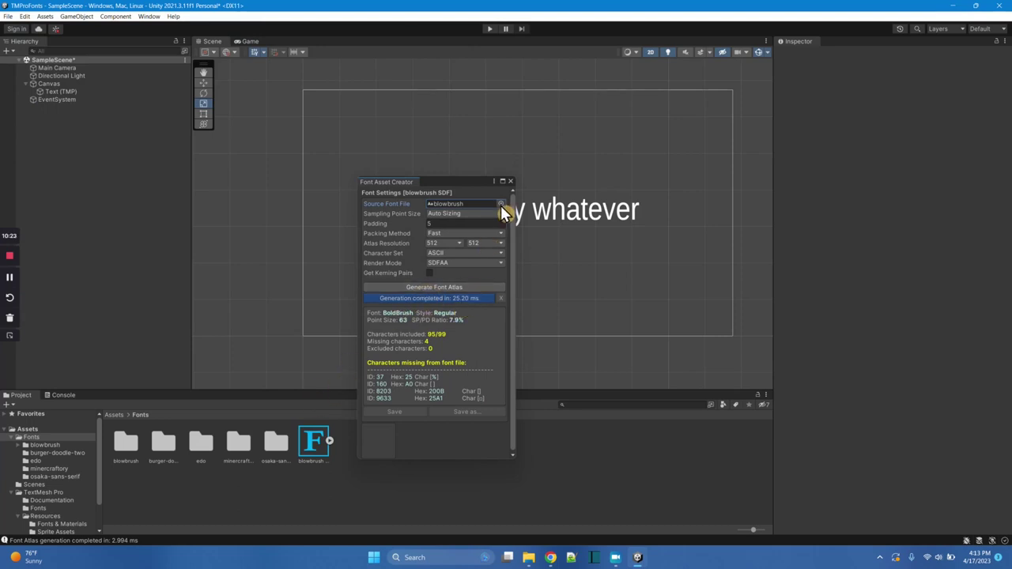
Generate and save a BurgerDoodleTwoNF SDF font asset in Assets/Fonts.
{"action": "left_click", "coordinate": [501, 203]}
{"action": "double_click", "coordinate": [616, 246]}
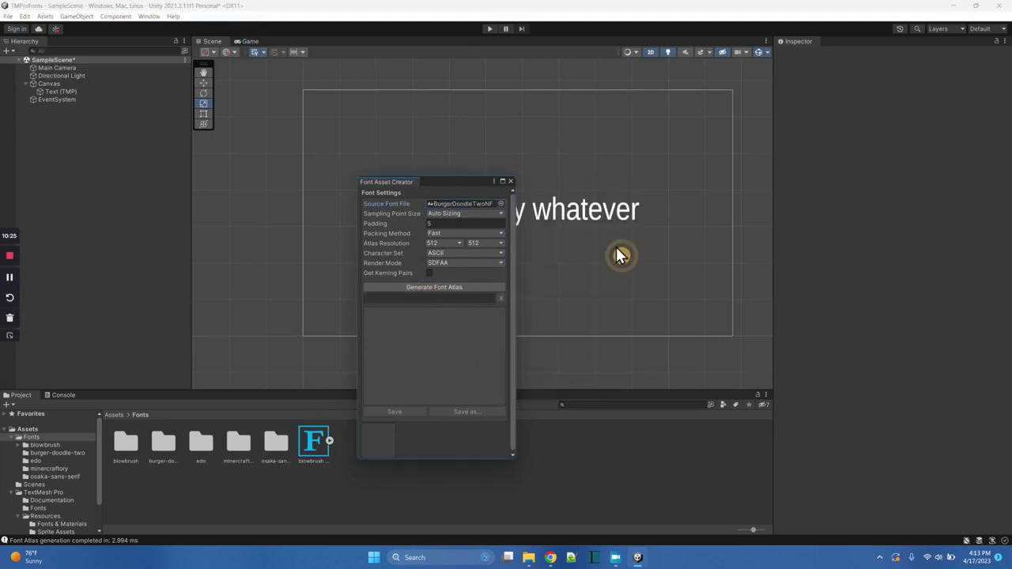
{"action": "left_click", "coordinate": [442, 287]}
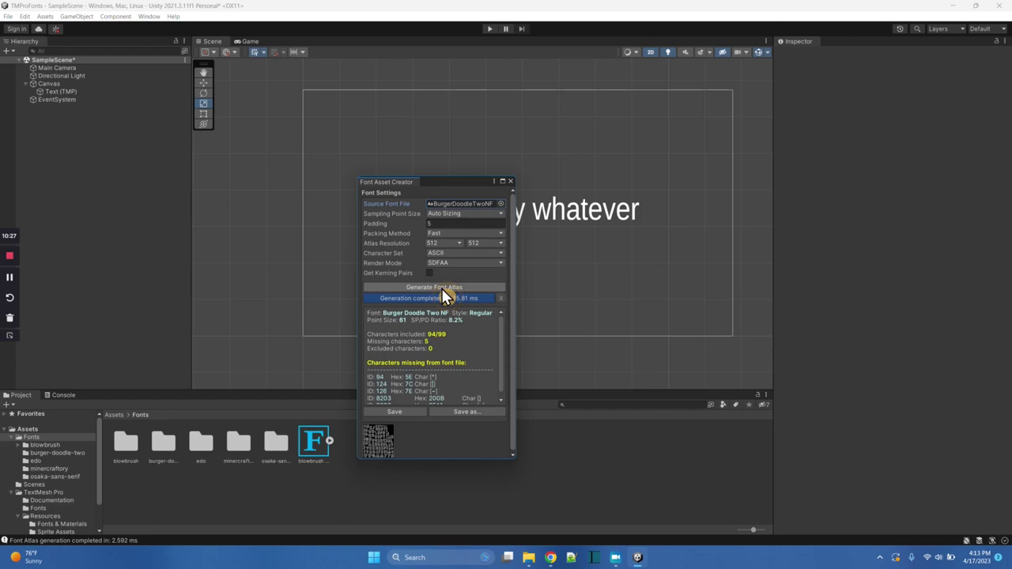
{"action": "left_click", "coordinate": [394, 412]}
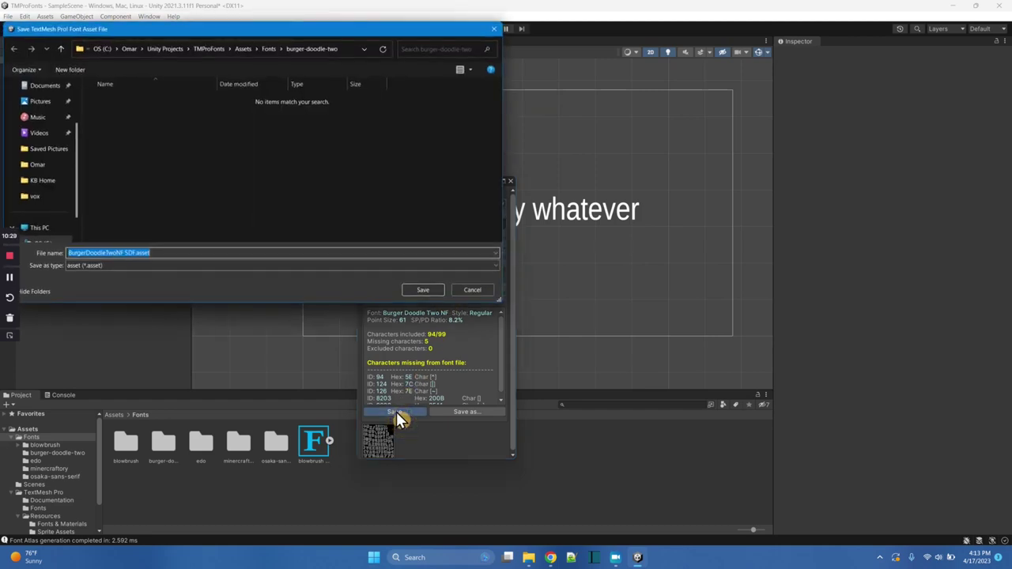
{"action": "left_click", "coordinate": [270, 49]}
{"action": "left_click", "coordinate": [424, 290]}
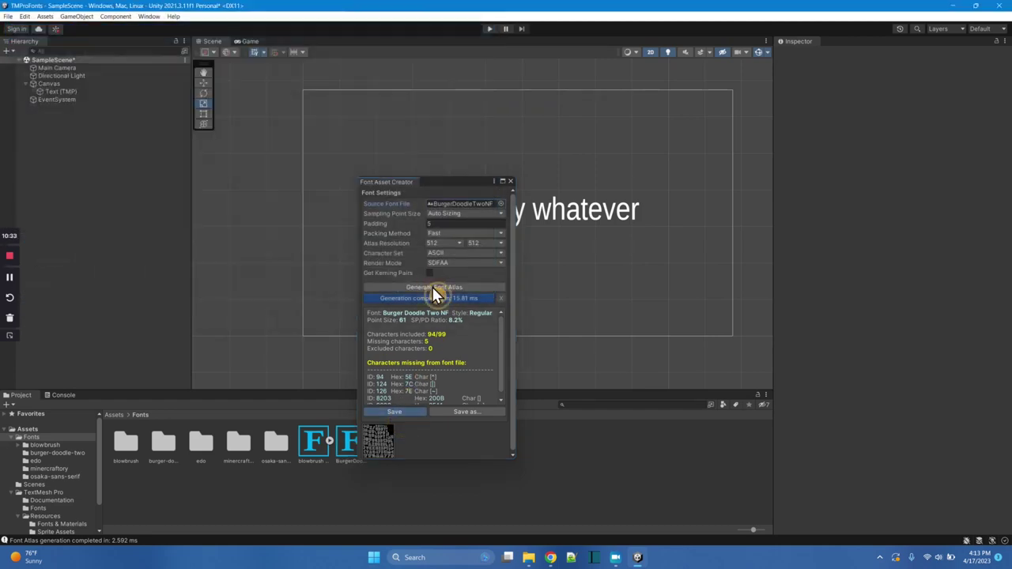
Generate and save an edo SDF font asset in Assets/Fonts.
{"action": "left_click", "coordinate": [500, 204]}
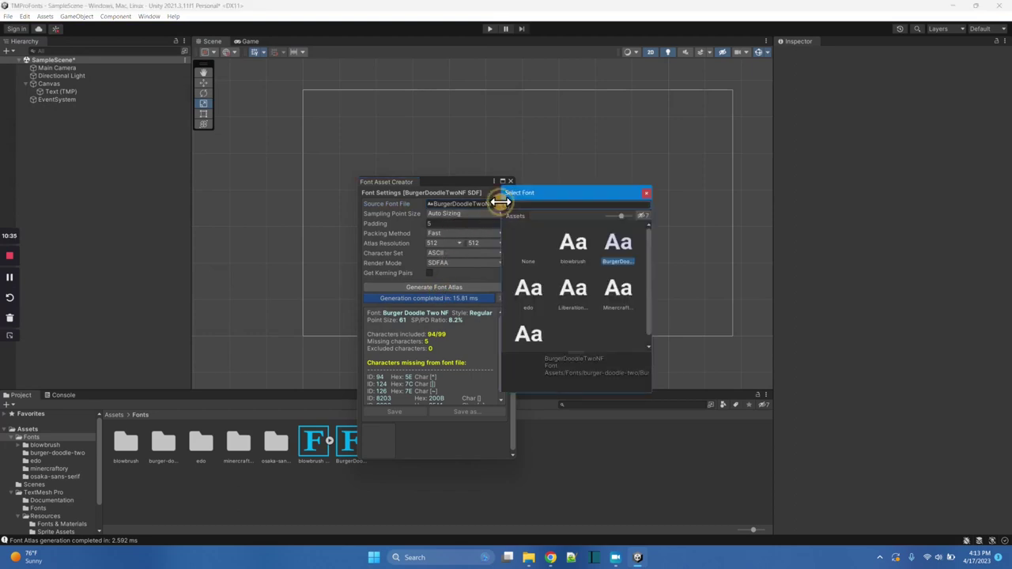
{"action": "left_click", "coordinate": [528, 290]}
{"action": "left_click", "coordinate": [528, 290]}
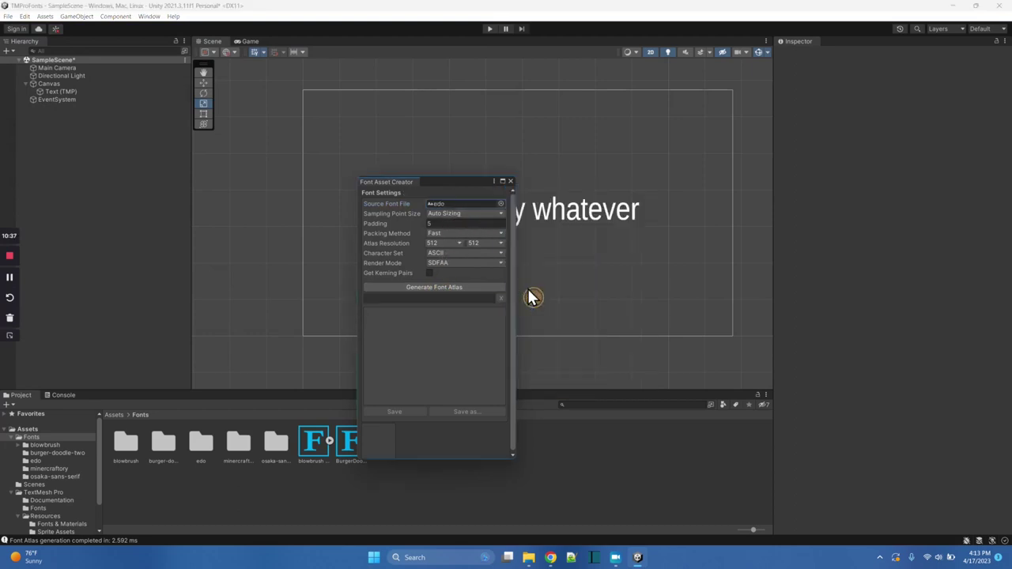
{"action": "left_click", "coordinate": [467, 287]}
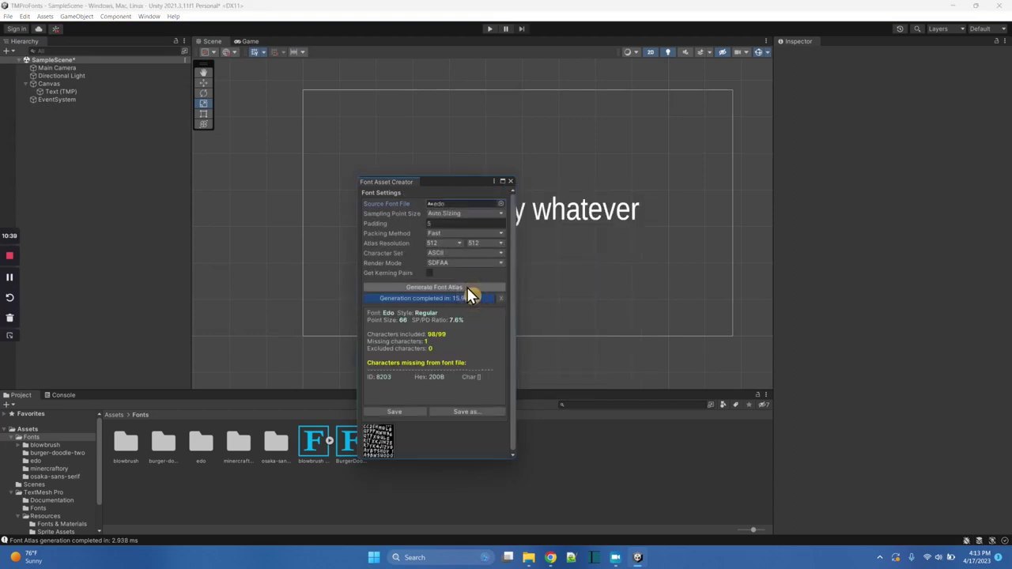
{"action": "left_click", "coordinate": [388, 413]}
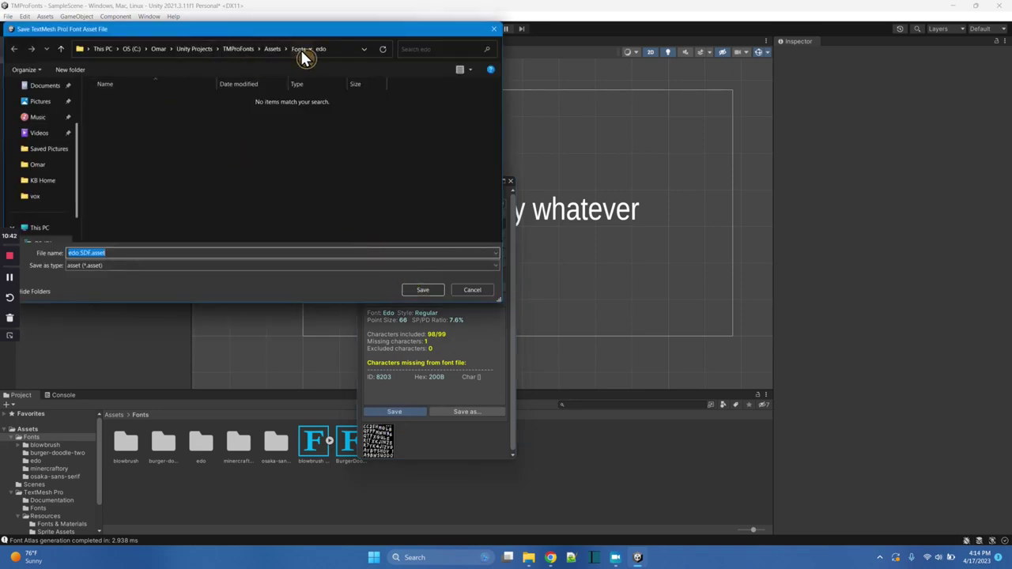
{"action": "left_click", "coordinate": [422, 289]}
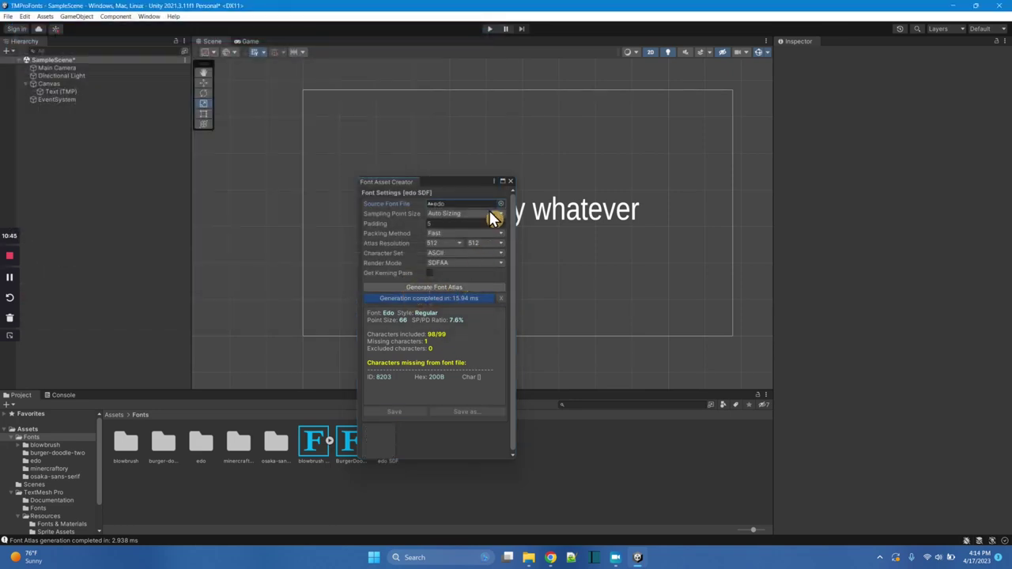
Generate and save a Minercraftory SDF font asset in Assets/Fonts.
{"action": "left_click", "coordinate": [500, 203]}
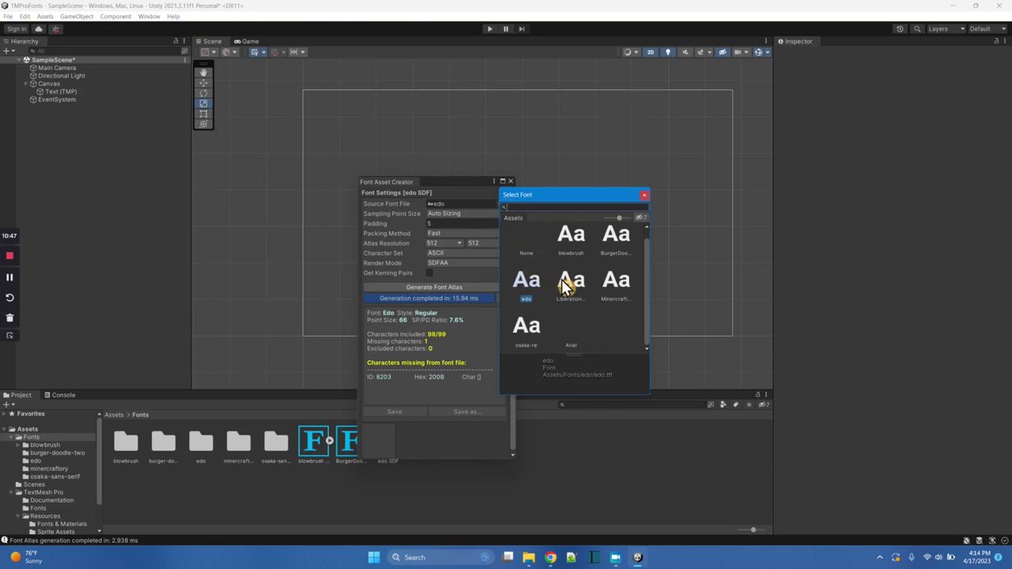
{"action": "left_click", "coordinate": [565, 286]}
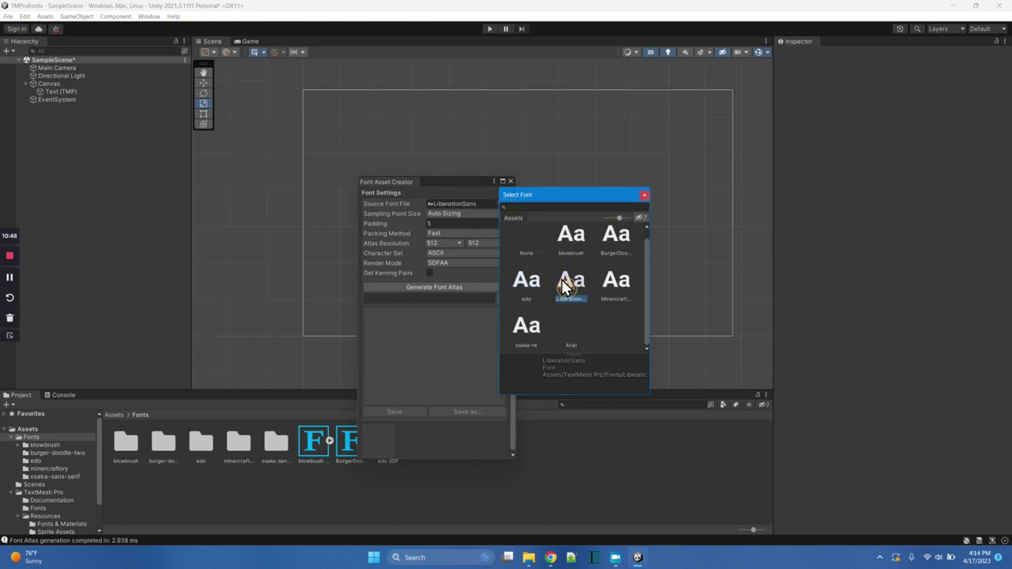
{"action": "left_click", "coordinate": [619, 288]}
{"action": "double_click", "coordinate": [620, 288]}
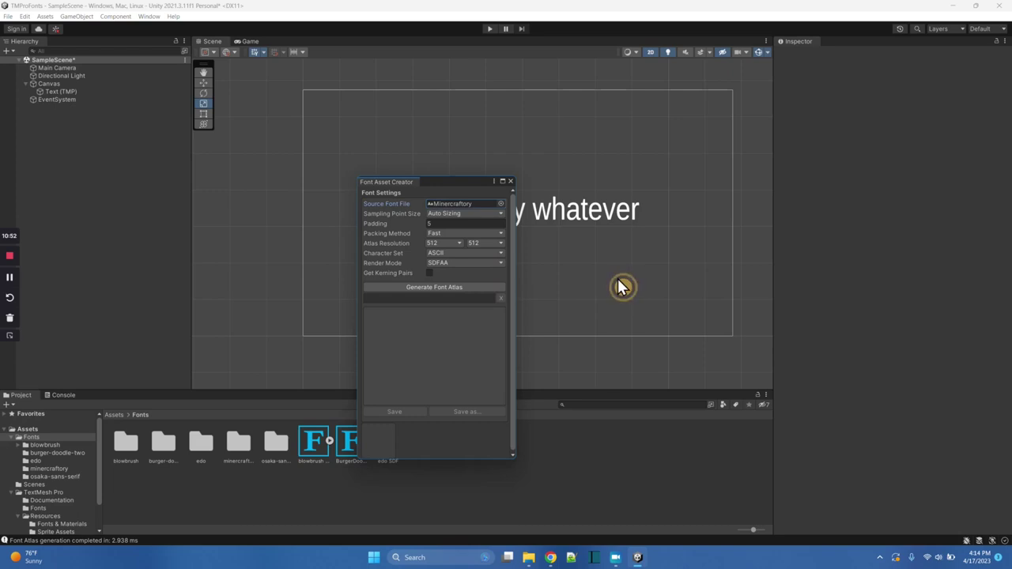
{"action": "left_click", "coordinate": [444, 287]}
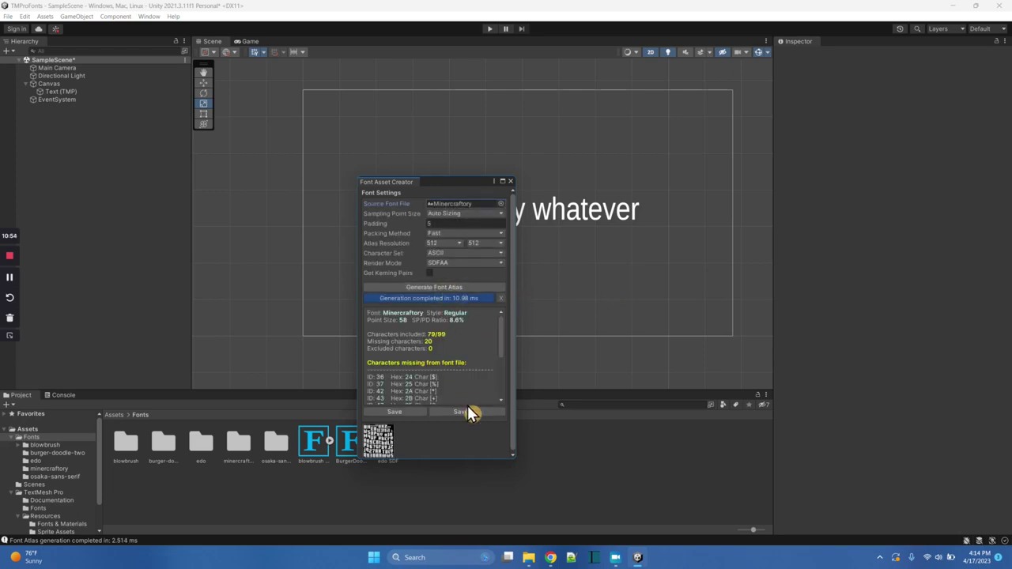
{"action": "left_click", "coordinate": [396, 413]}
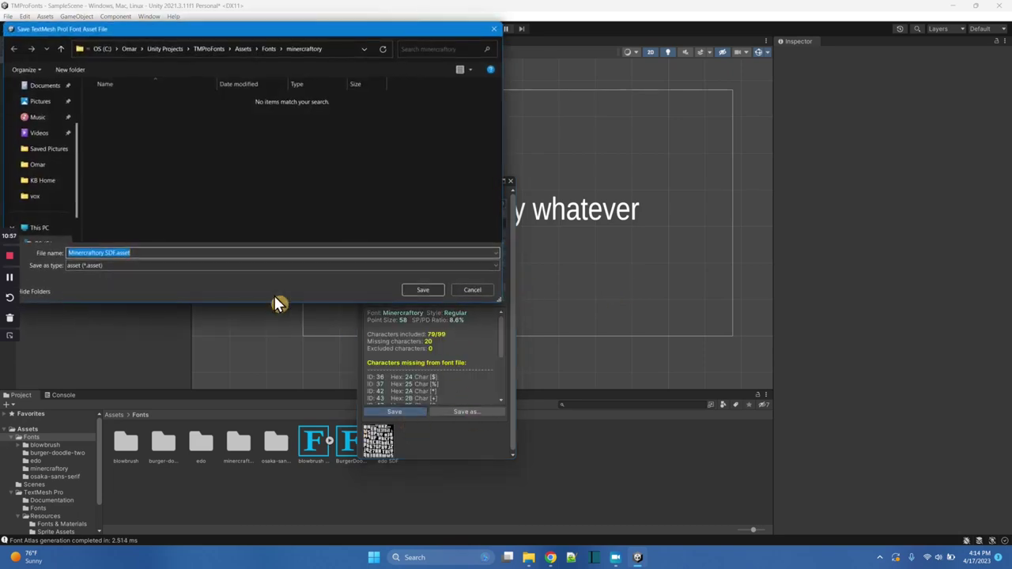
{"action": "left_click", "coordinate": [271, 48]}
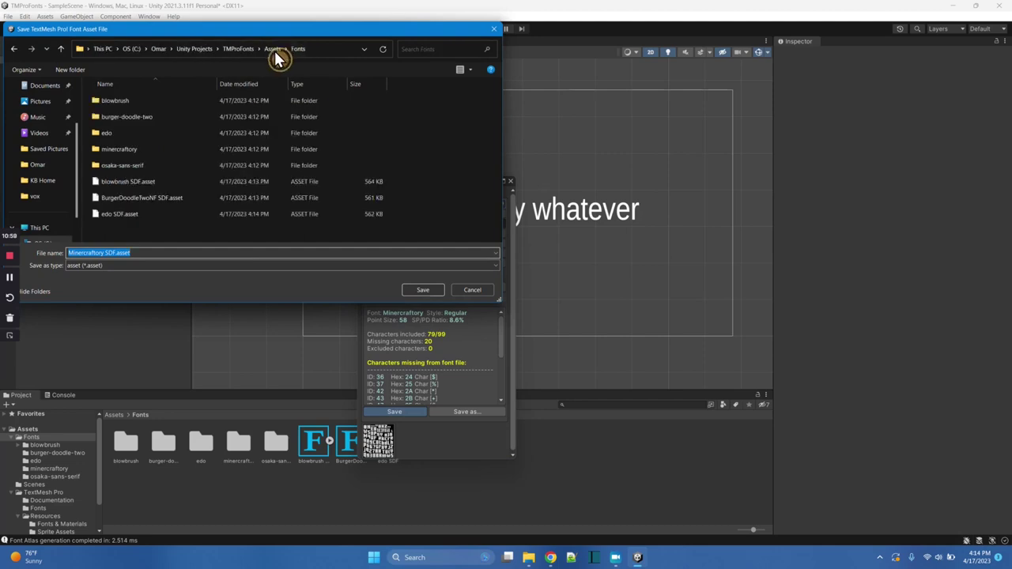
{"action": "left_click", "coordinate": [434, 293]}
Generate and save an osaka-re SDF font asset in Assets/Fonts.
{"action": "left_click", "coordinate": [499, 204]}
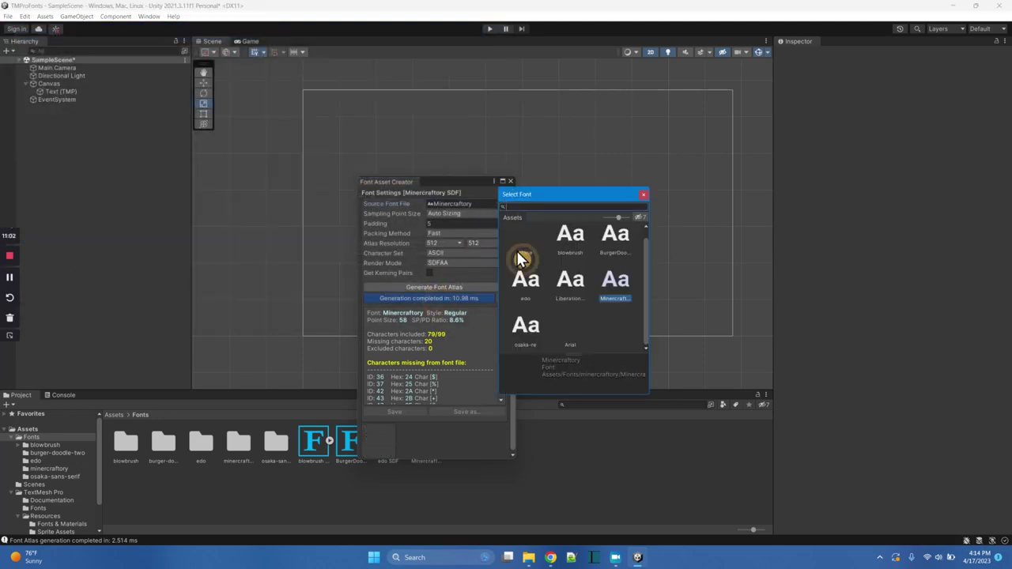
{"action": "left_click", "coordinate": [528, 333]}
{"action": "double_click", "coordinate": [529, 331]}
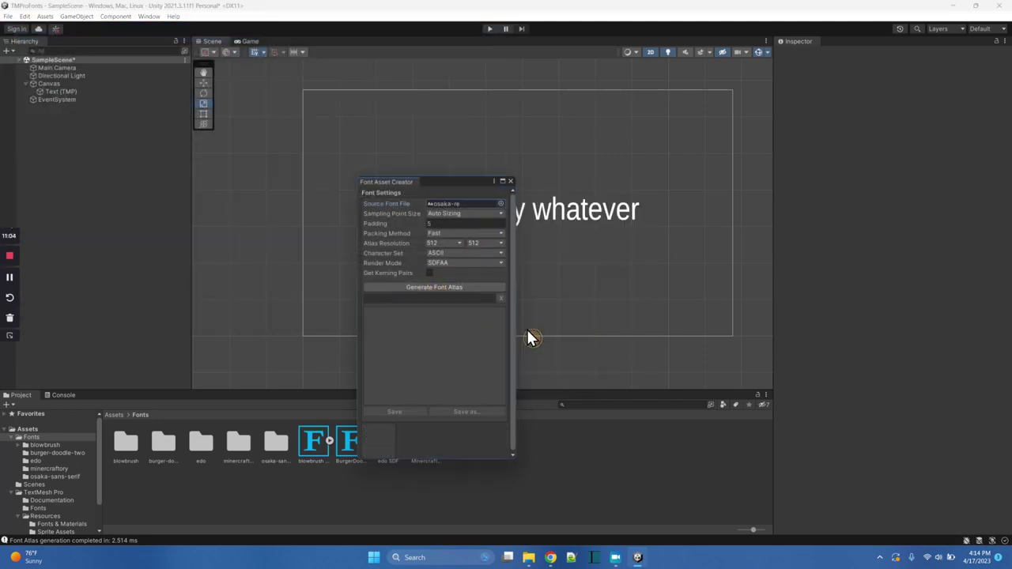
{"action": "left_click", "coordinate": [439, 288]}
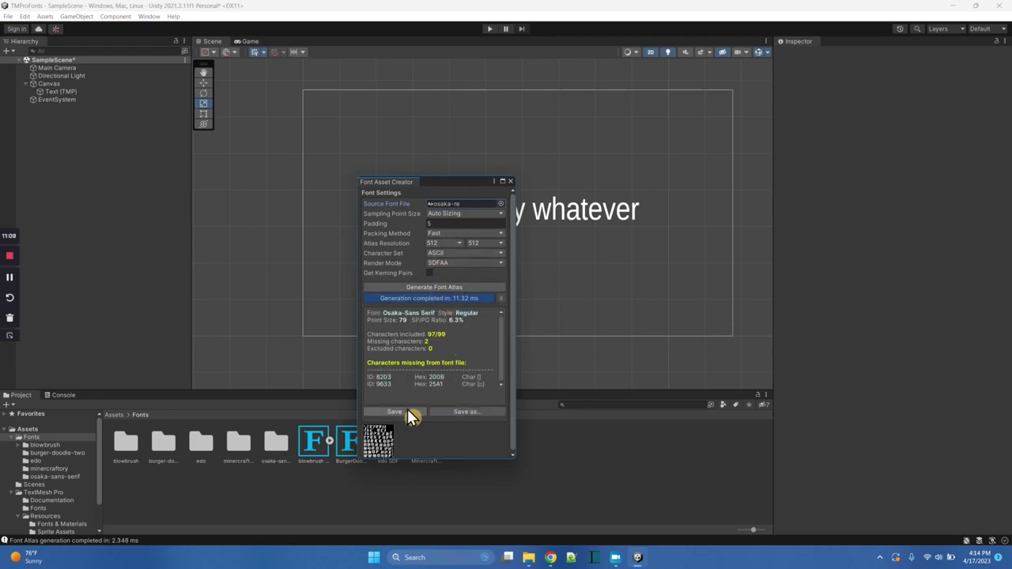
{"action": "left_click", "coordinate": [409, 415]}
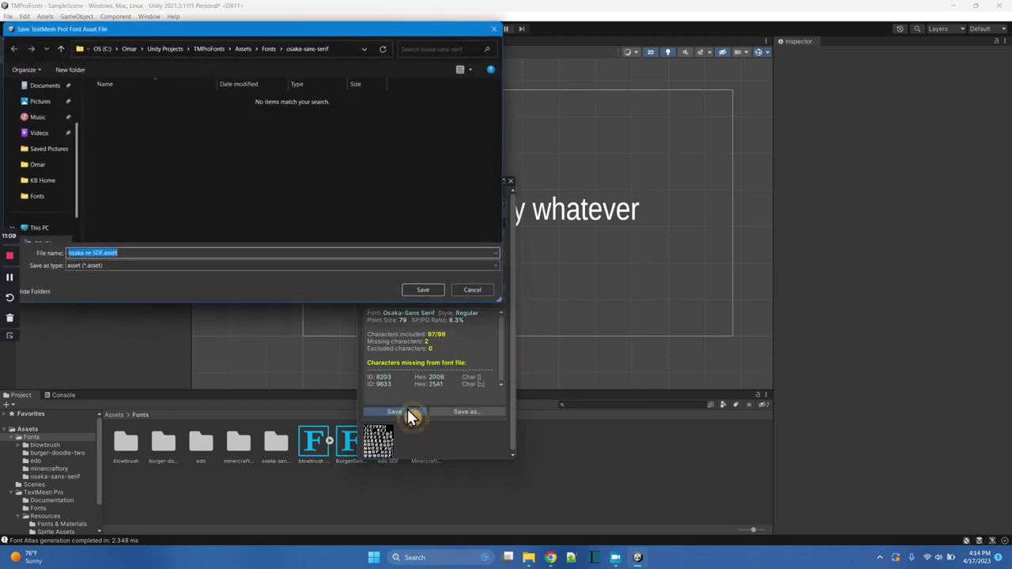
{"action": "left_click", "coordinate": [269, 48]}
{"action": "left_click", "coordinate": [426, 291]}
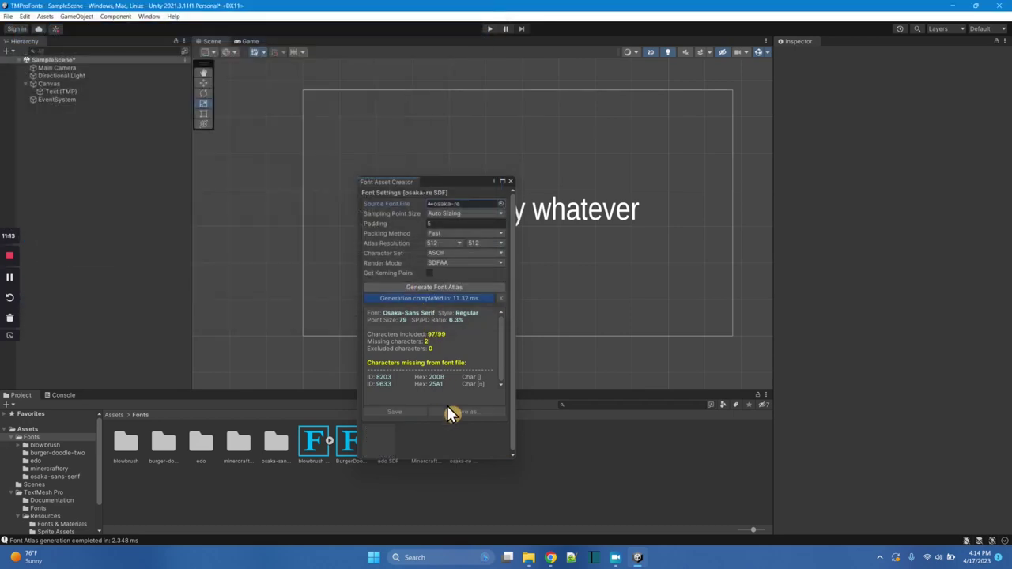
Close Font Asset Creator and try blowbrush, BurgerDoodle, edo and LiberationSans fonts on Text (TMP).
{"action": "left_click", "coordinate": [510, 181]}
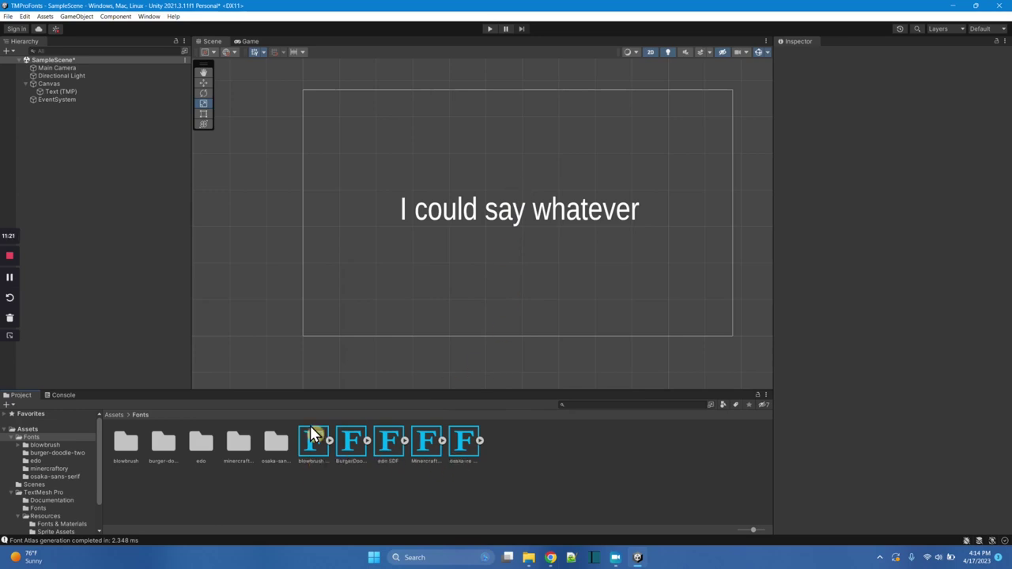
{"action": "left_click", "coordinate": [60, 92]}
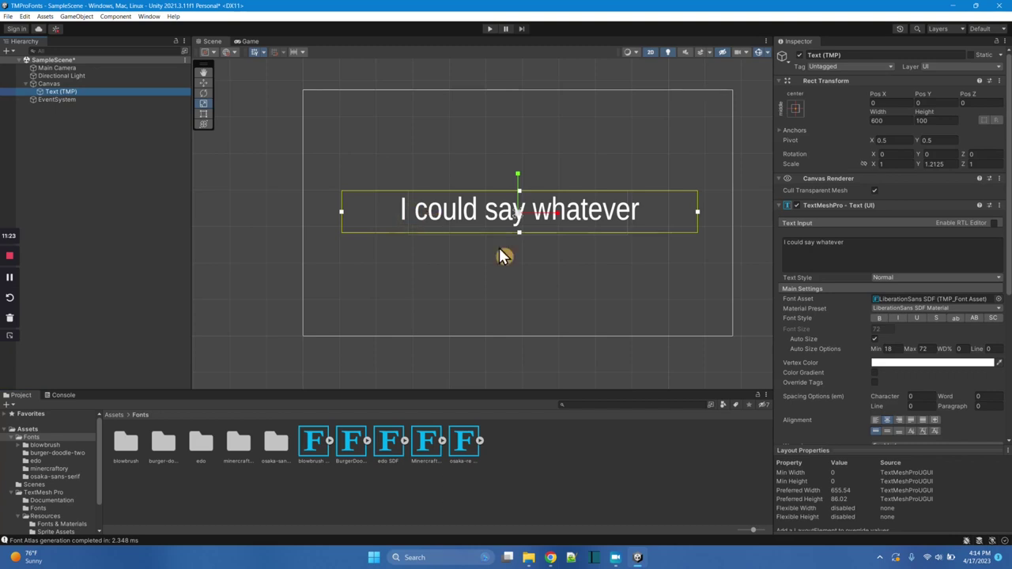
{"action": "left_click", "coordinate": [998, 300]}
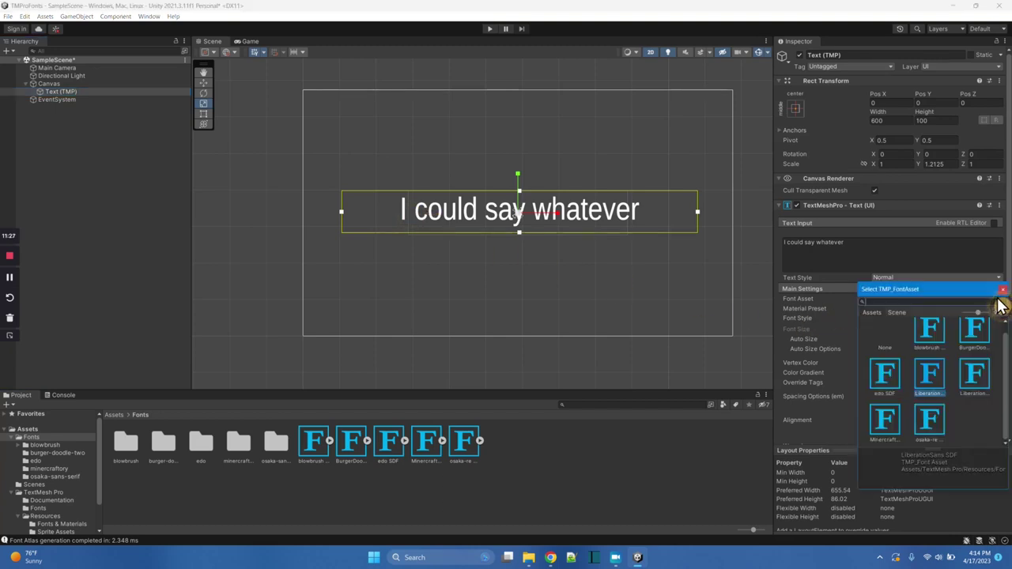
{"action": "left_click", "coordinate": [930, 336]}
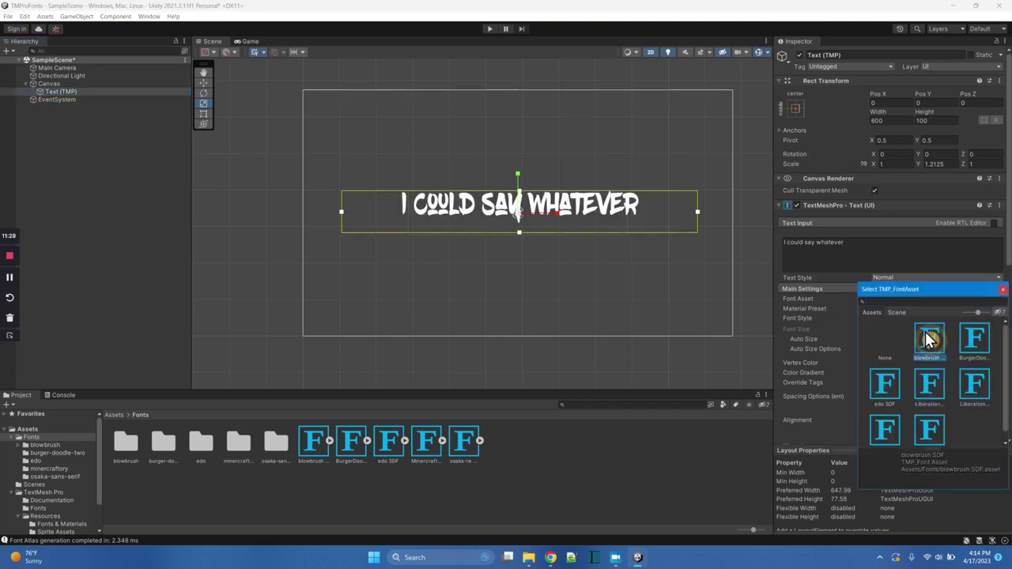
{"action": "left_click", "coordinate": [974, 339]}
{"action": "left_click", "coordinate": [882, 386]}
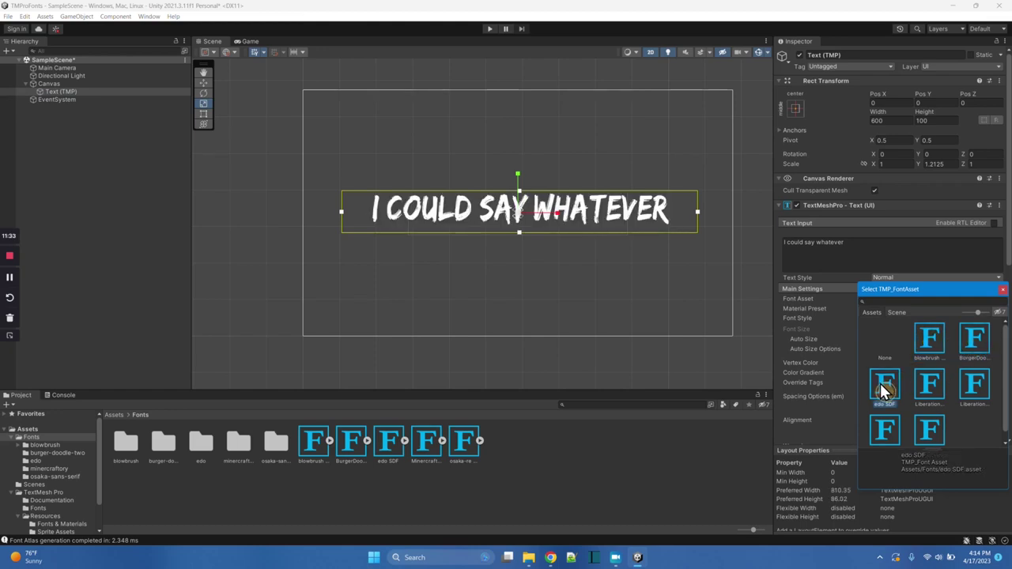
{"action": "left_click", "coordinate": [925, 385]}
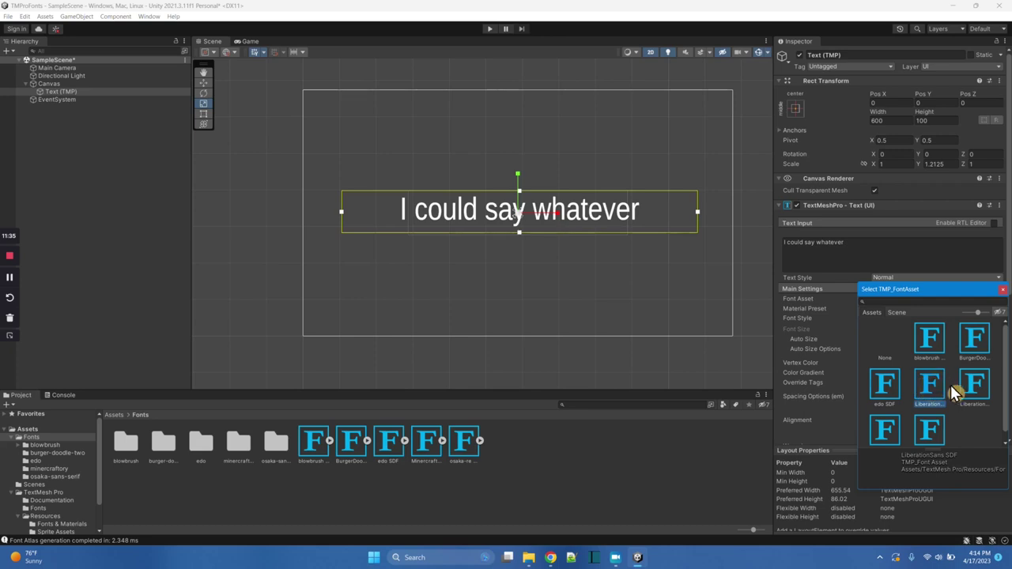
{"action": "left_click", "coordinate": [976, 385]}
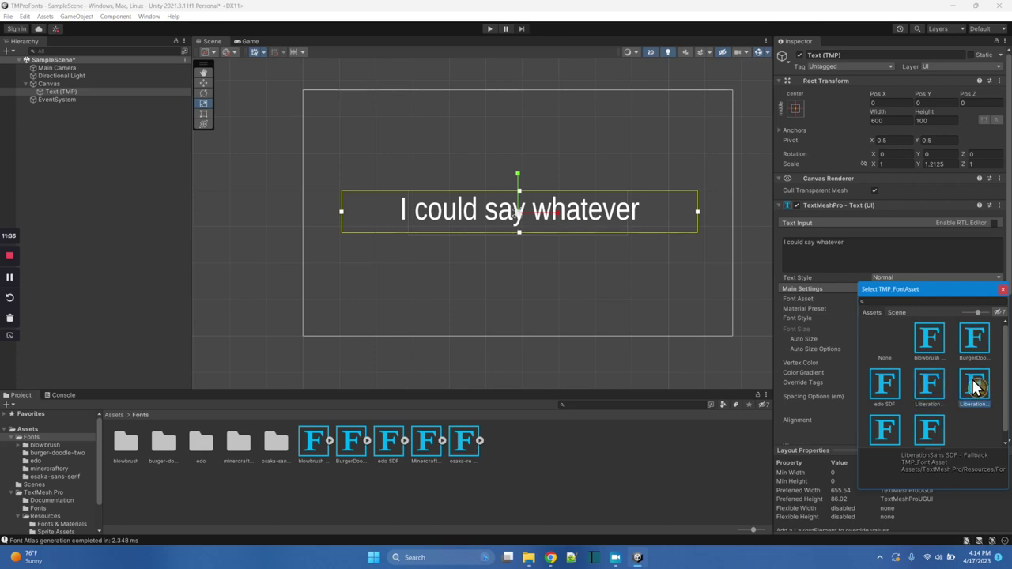
Settle on Minecraftory SDF after trying osaka-re, then deselect and switch to the Move tool.
{"action": "left_click", "coordinate": [893, 427]}
{"action": "left_click", "coordinate": [927, 423]}
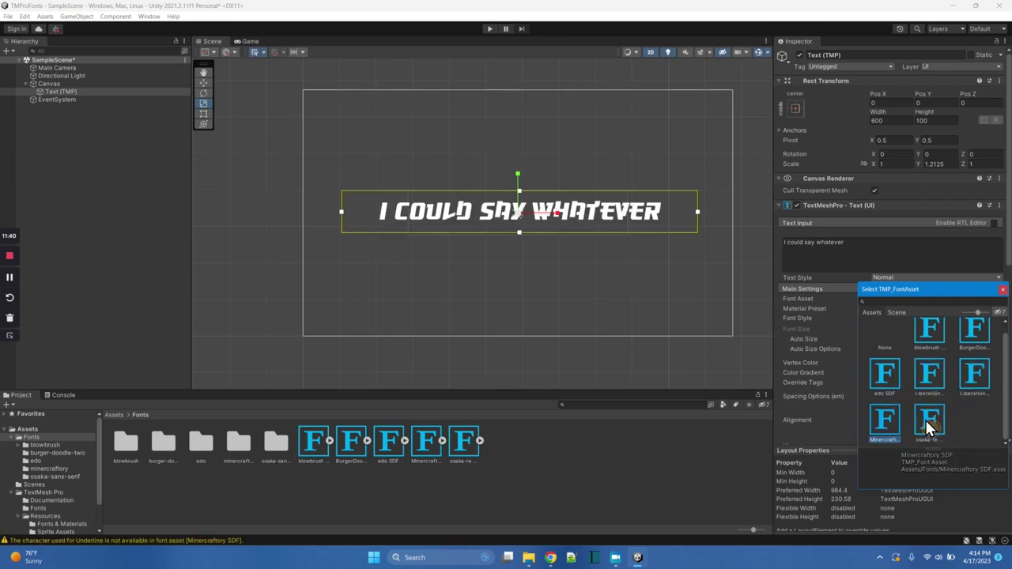
{"action": "left_click", "coordinate": [884, 425]}
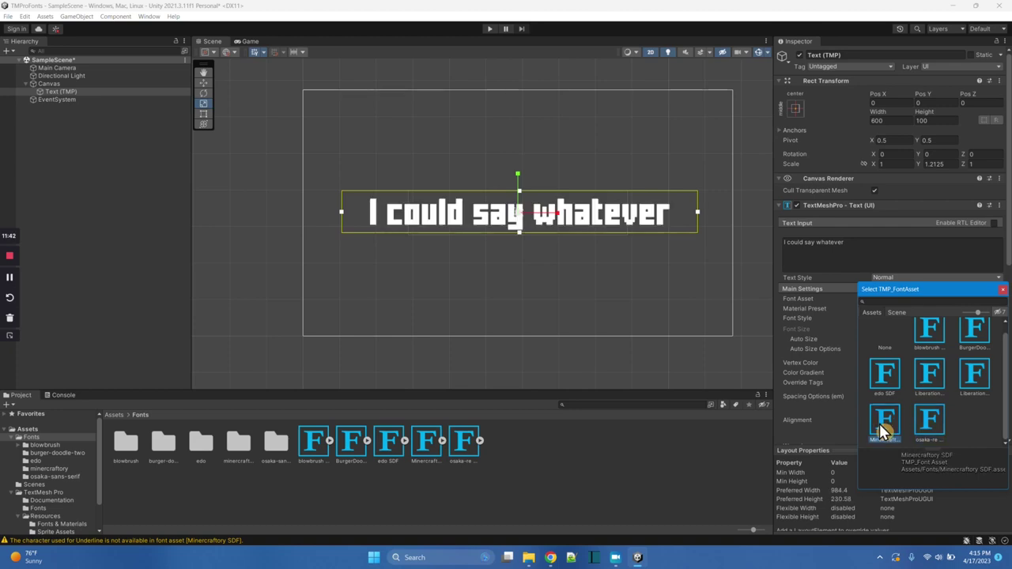
{"action": "left_click", "coordinate": [515, 278]}
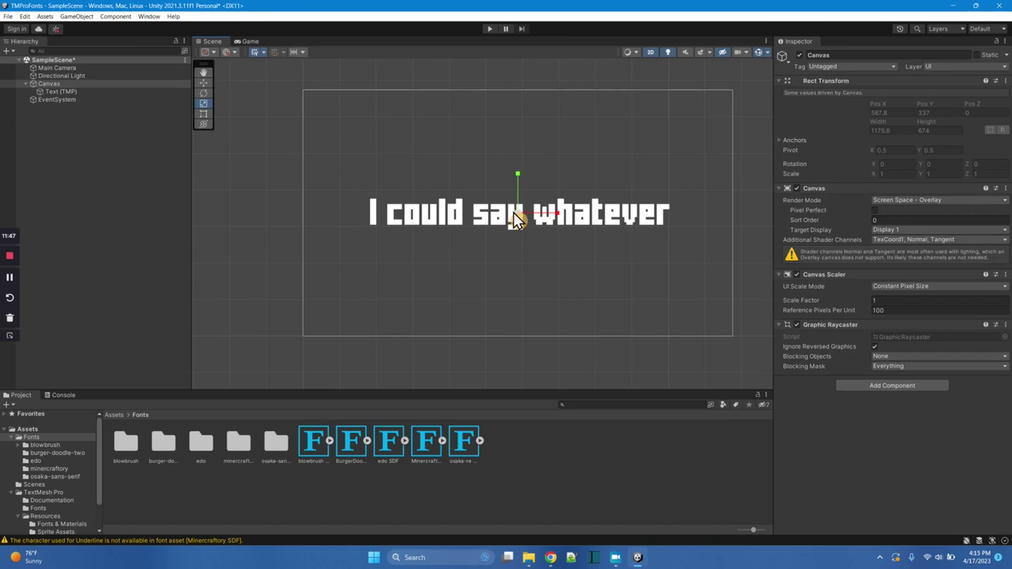
{"action": "left_click", "coordinate": [203, 83]}
Select the Text (TMP) object and try dark red, then green, as its base colour.
{"action": "left_click", "coordinate": [75, 92]}
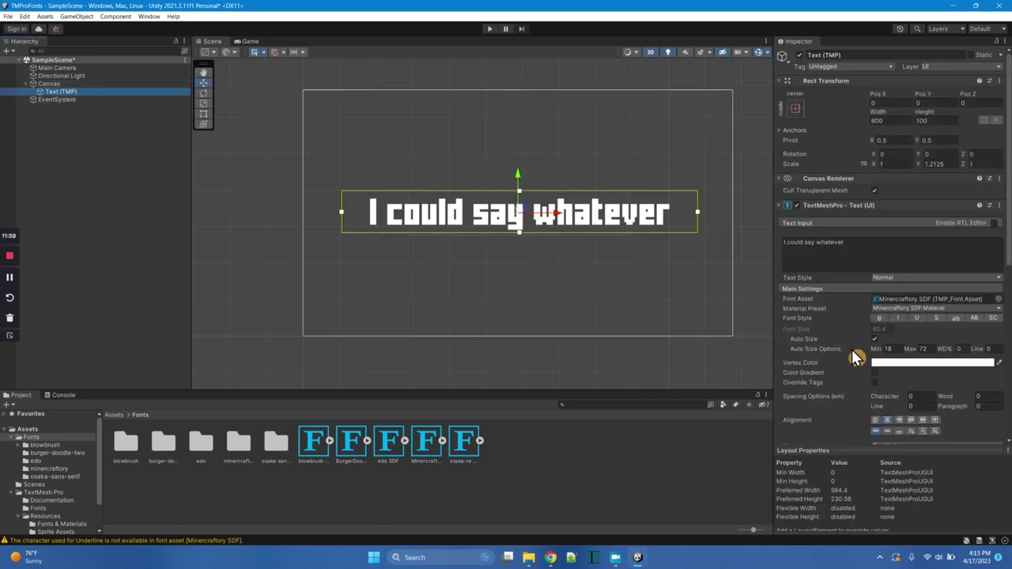
{"action": "scroll", "coordinate": [836, 333], "scroll_direction": "down", "scroll_amount": 1}
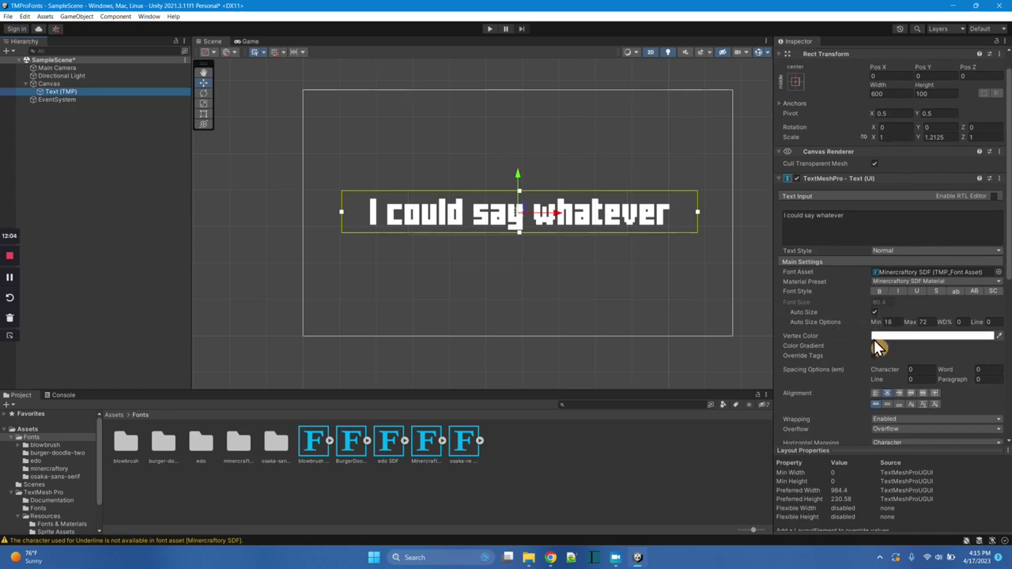
{"action": "left_click", "coordinate": [914, 335]}
{"action": "left_click_drag", "start_coordinate": [975, 373], "coordinate": [954, 378]}
{"action": "left_click_drag", "start_coordinate": [952, 339], "coordinate": [954, 342]}
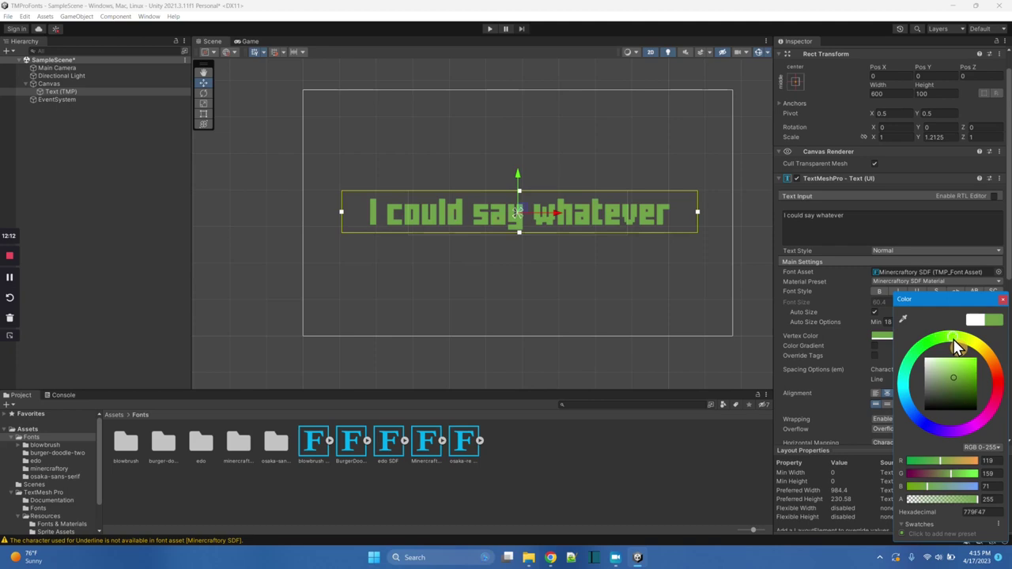
{"action": "left_click", "coordinate": [1002, 301]}
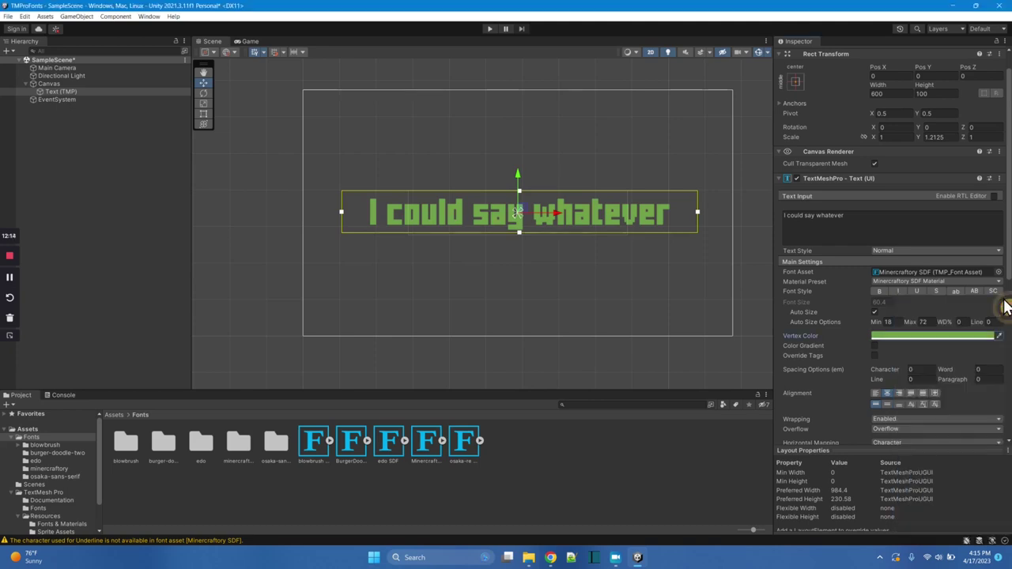
Enable a Horizontal Gradient colour gradient with cyan #29DDDB as the first colour.
{"action": "left_click", "coordinate": [874, 346]}
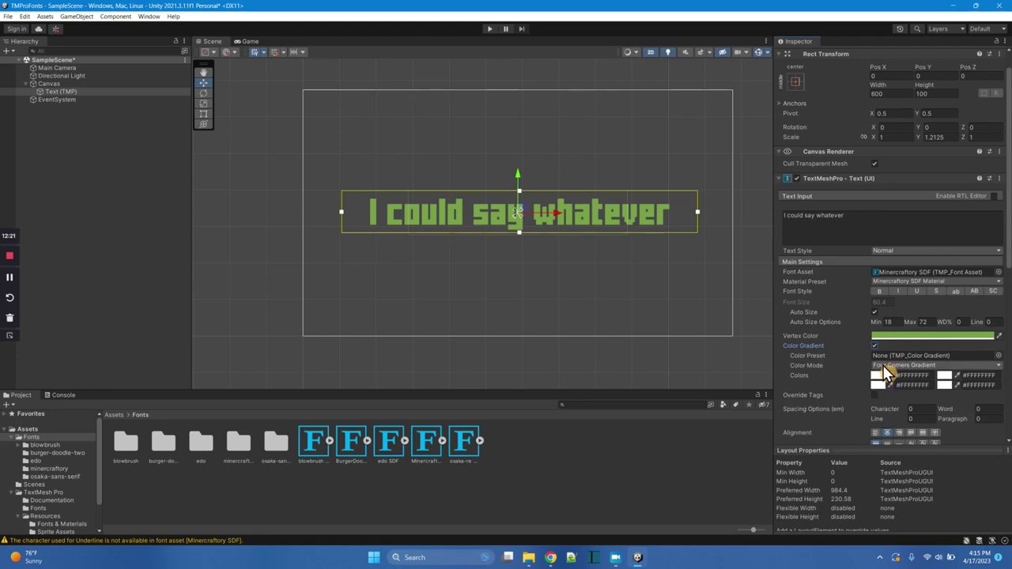
{"action": "left_click", "coordinate": [885, 368]}
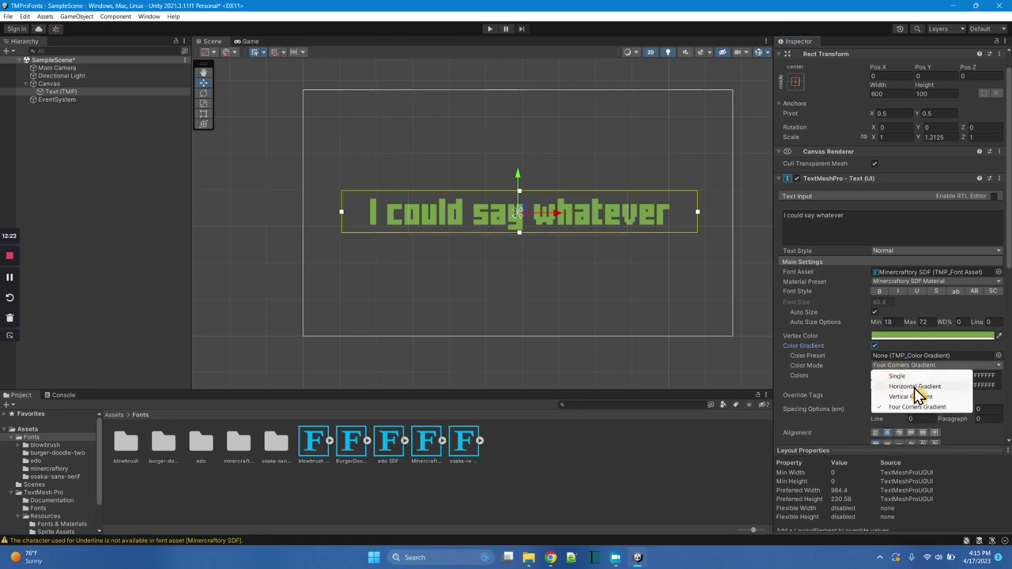
{"action": "left_click", "coordinate": [914, 387]}
{"action": "left_click", "coordinate": [875, 375]}
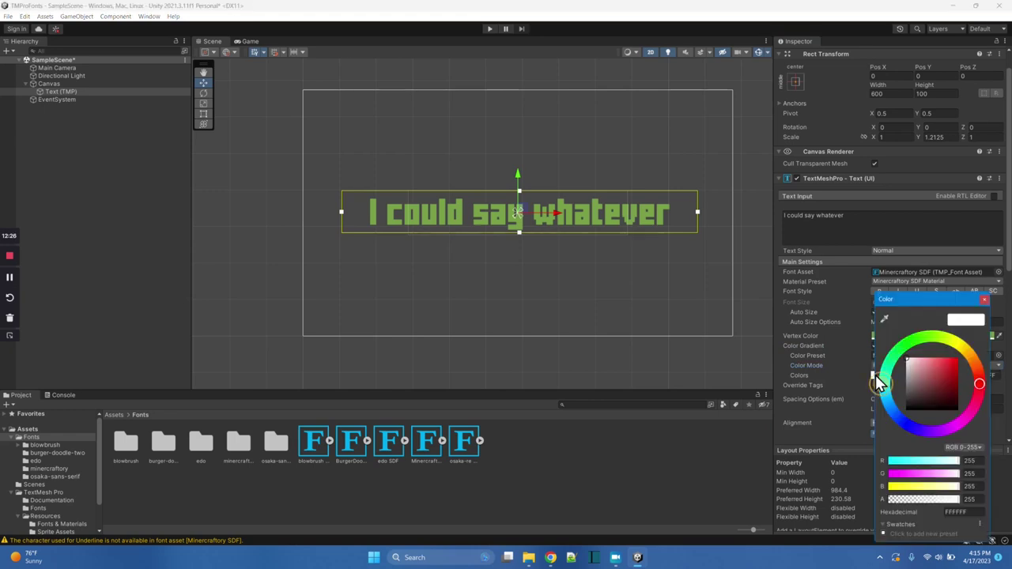
{"action": "left_click", "coordinate": [949, 366]}
{"action": "left_click", "coordinate": [892, 388]}
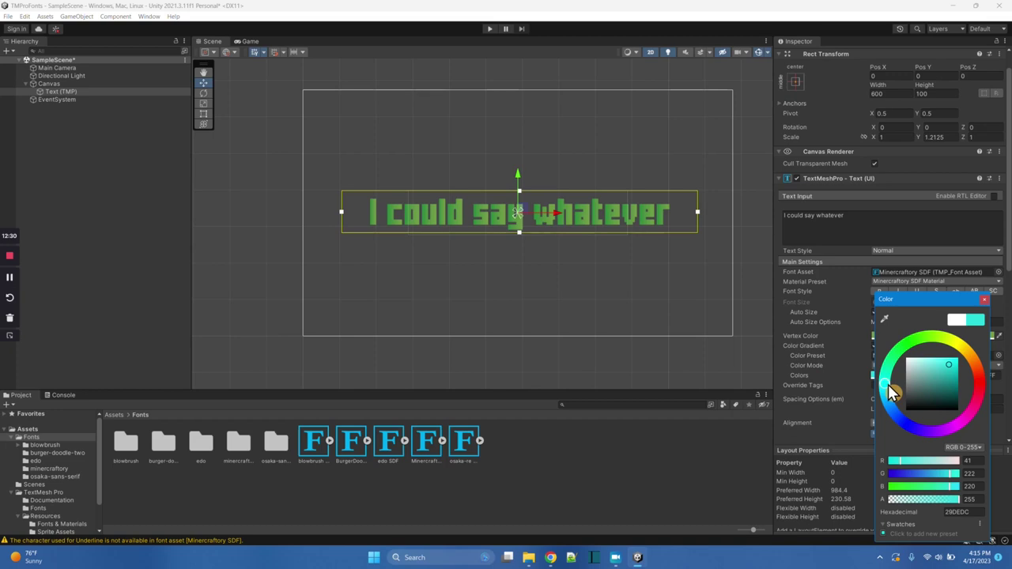
{"action": "left_click", "coordinate": [983, 300]}
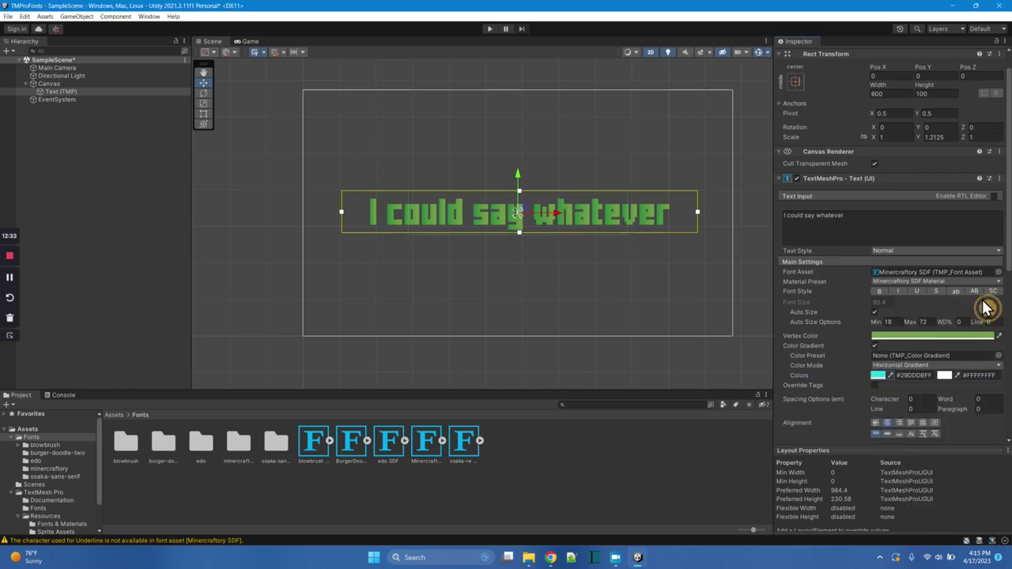
Set the second gradient colour to bright red #E01010 and the vertex colour to pure white.
{"action": "left_click", "coordinate": [946, 376]}
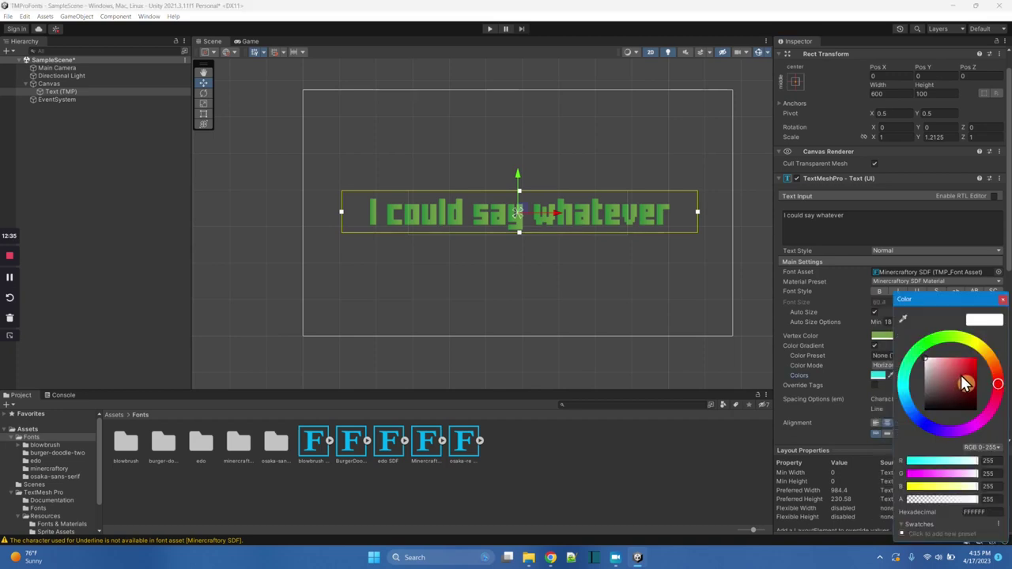
{"action": "mouse_move", "coordinate": [971, 371]}
{"action": "left_mouse_down"}
{"action": "mouse_move", "coordinate": [931, 396]}
{"action": "mouse_move", "coordinate": [966, 372]}
{"action": "mouse_move", "coordinate": [942, 405]}
{"action": "mouse_move", "coordinate": [968, 396]}
{"action": "mouse_move", "coordinate": [979, 365]}
{"action": "left_mouse_up"}
{"action": "left_click", "coordinate": [1003, 299]}
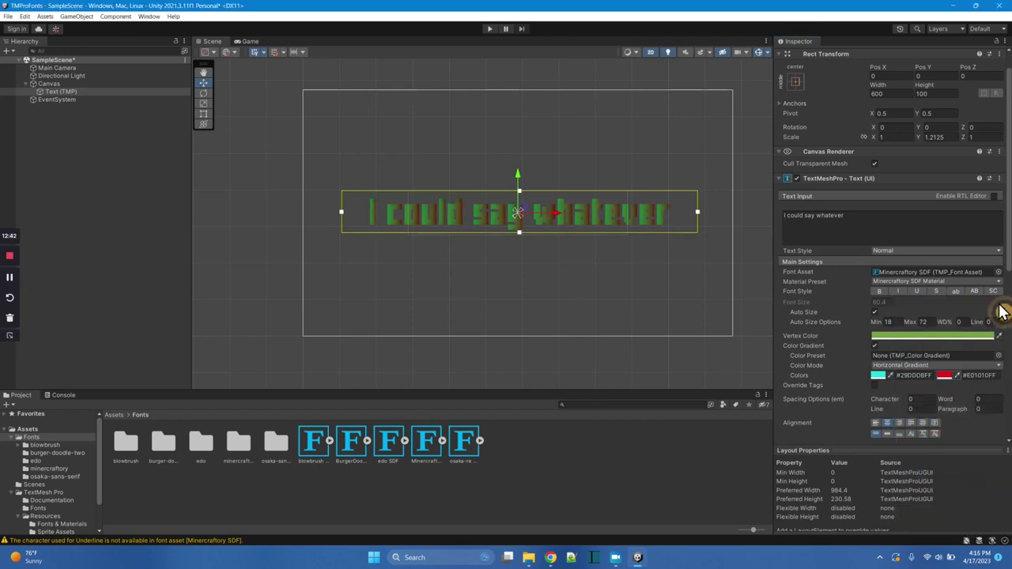
{"action": "left_click", "coordinate": [948, 335]}
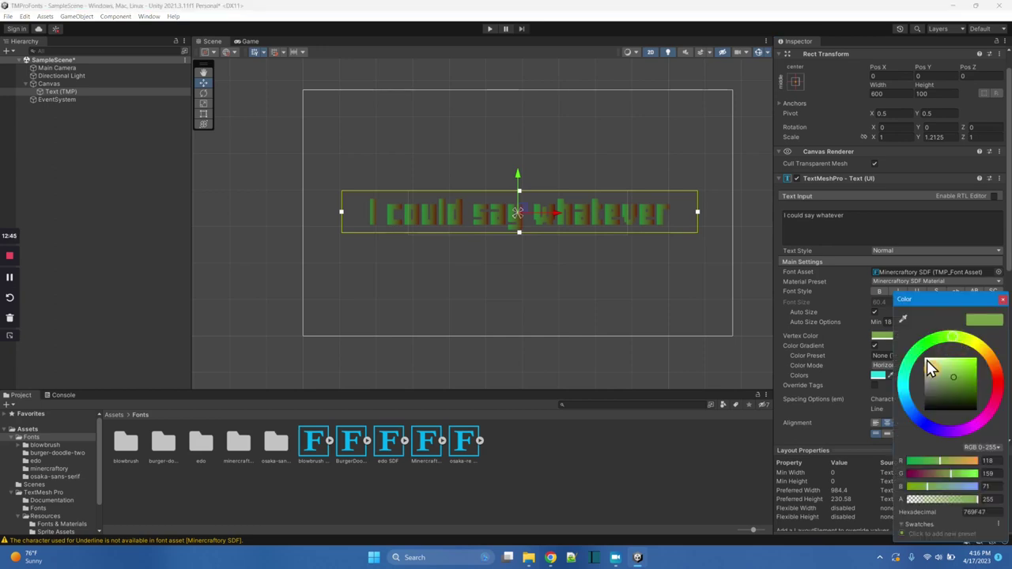
{"action": "left_click", "coordinate": [926, 361]}
{"action": "left_click_drag", "start_coordinate": [927, 361], "coordinate": [925, 358]}
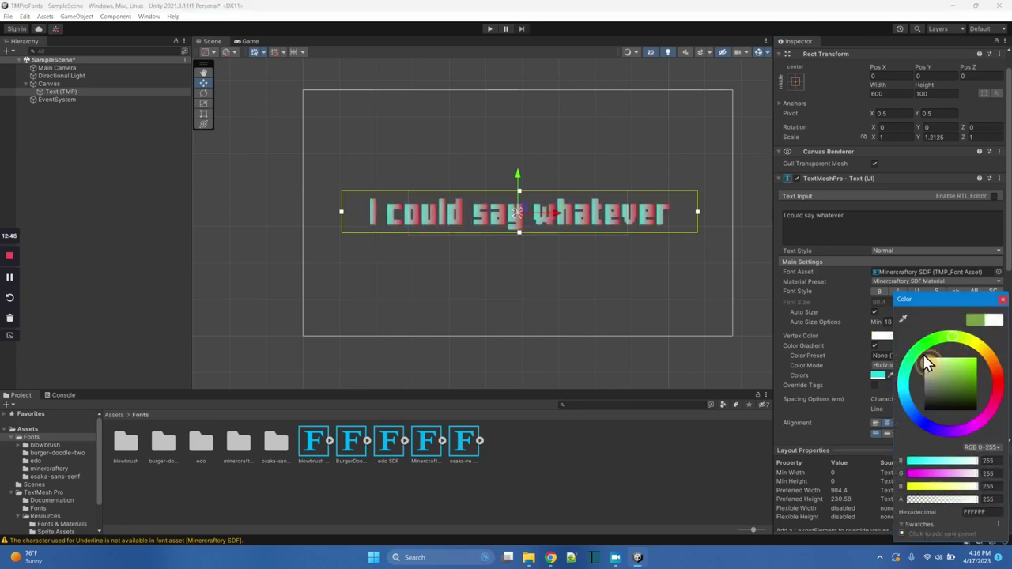
{"action": "left_click", "coordinate": [1002, 298]}
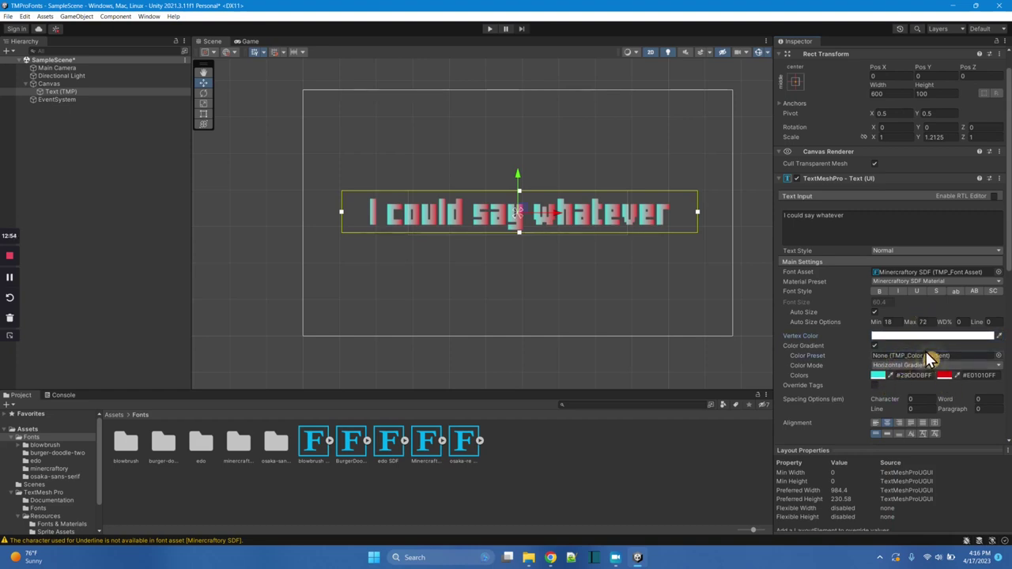
Check the empty Color Preset list, then switch Color Mode to Four Corners Gradient.
{"action": "left_click", "coordinate": [999, 357]}
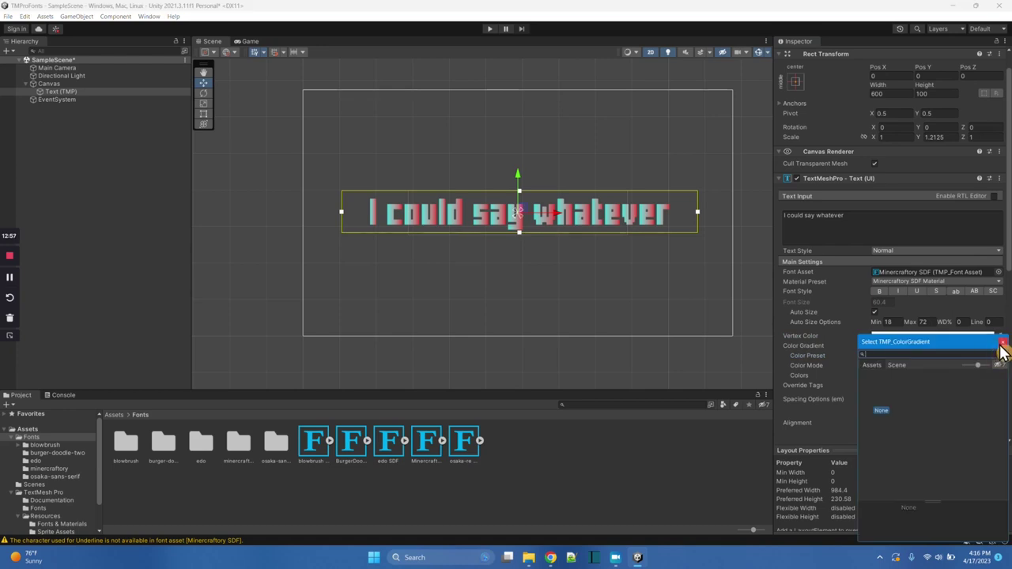
{"action": "left_click", "coordinate": [1003, 350]}
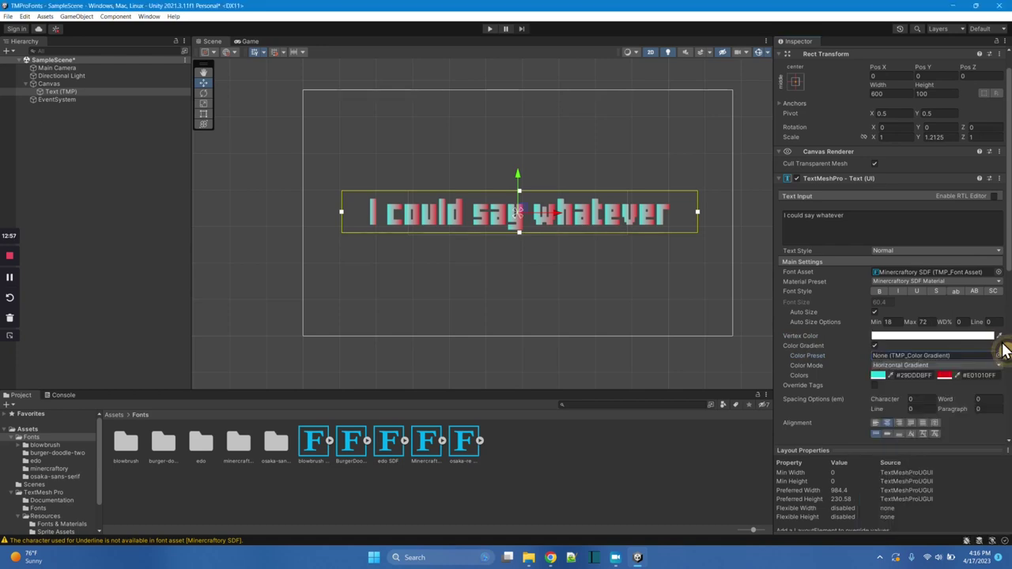
{"action": "left_click", "coordinate": [887, 366]}
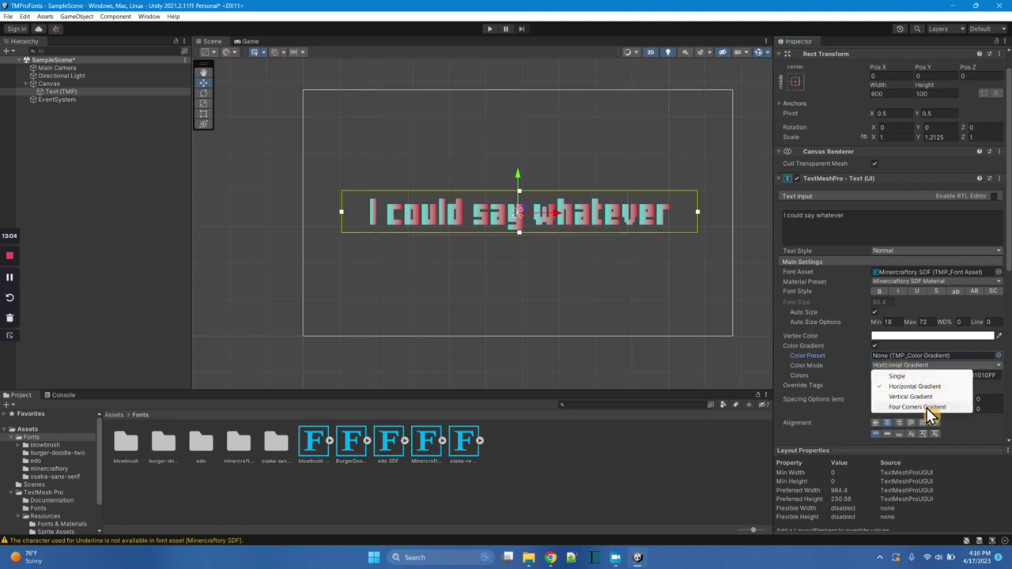
{"action": "left_click", "coordinate": [926, 407]}
Change the bottom-left corner colour to dark teal #065756.
{"action": "left_click", "coordinate": [878, 385]}
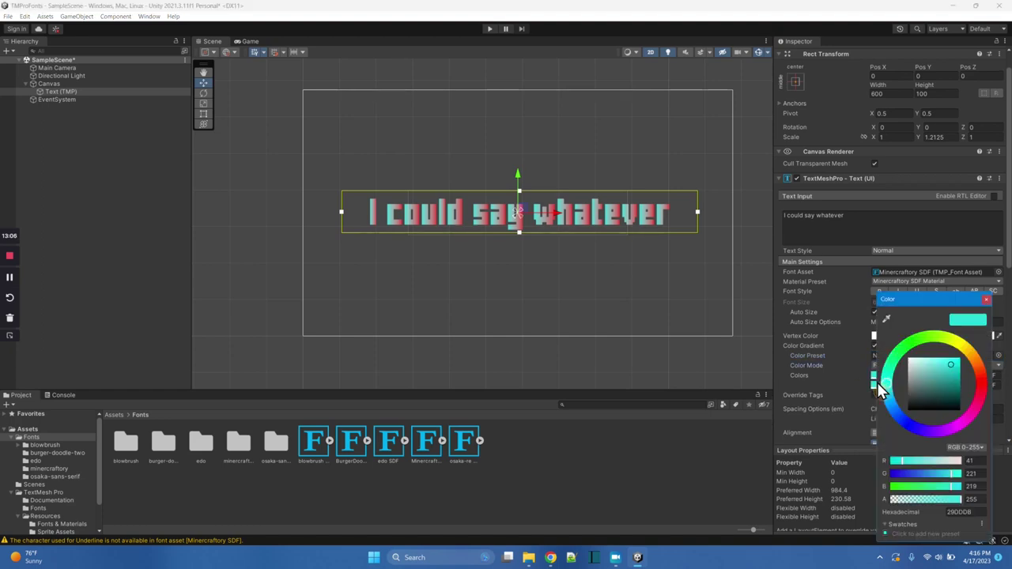
{"action": "left_click_drag", "start_coordinate": [939, 387], "coordinate": [957, 392]}
{"action": "left_click", "coordinate": [986, 299]}
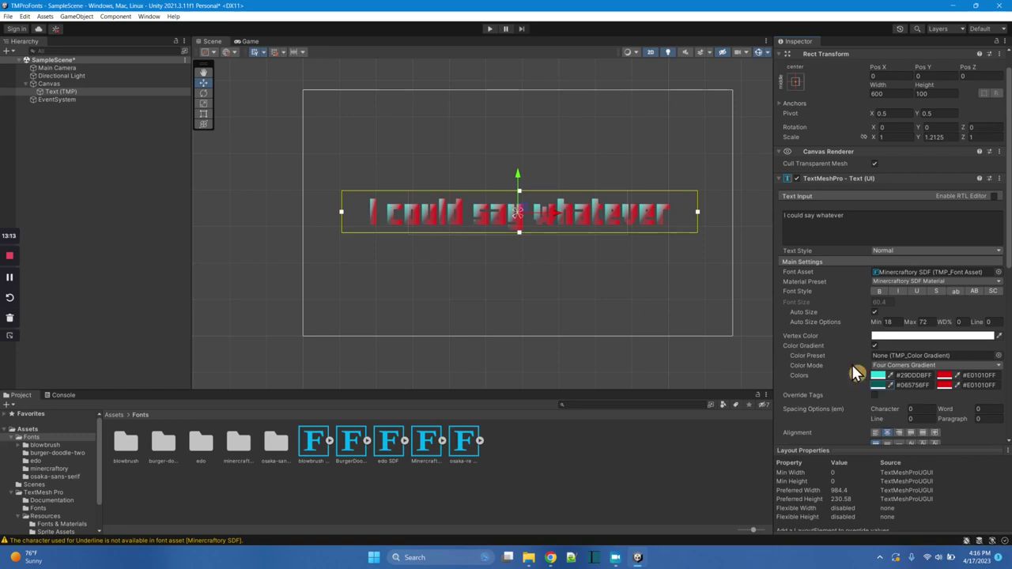
{"action": "scroll", "coordinate": [851, 364], "scroll_direction": "down", "scroll_amount": 2}
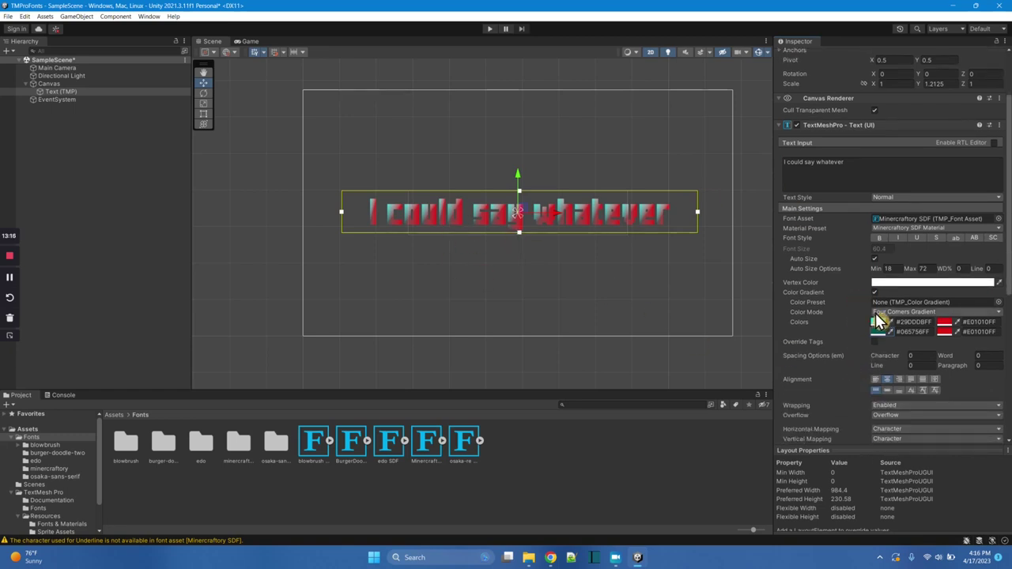
Set Character spacing to -10.86 and Word spacing to 3.15 in Spacing Options.
{"action": "left_click_drag", "start_coordinate": [892, 361], "coordinate": [716, 397]}
{"action": "left_click", "coordinate": [913, 355]}
{"action": "left_click_drag", "start_coordinate": [949, 355], "coordinate": [880, 367]}
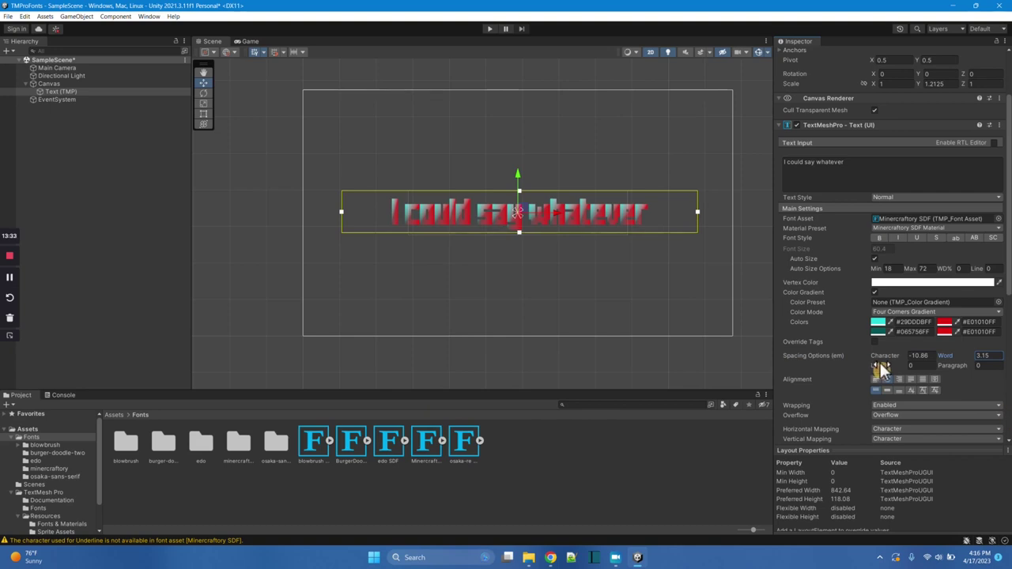
{"action": "left_click", "coordinate": [980, 356]}
Expand Extra Settings, then deselect the text on the Canvas to view the result.
{"action": "scroll", "coordinate": [901, 400], "scroll_direction": "down", "scroll_amount": 2}
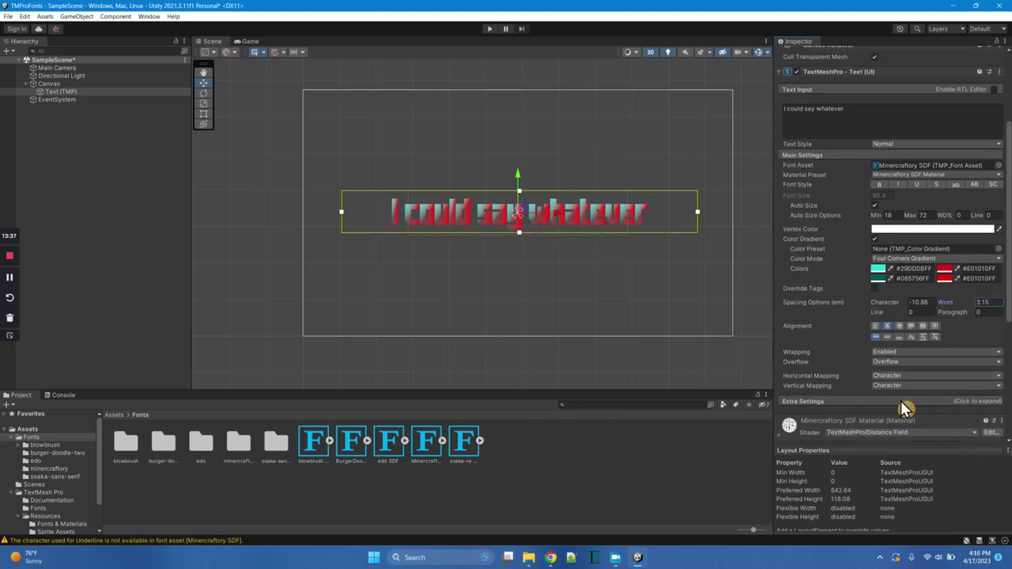
{"action": "left_click", "coordinate": [901, 401]}
{"action": "scroll", "coordinate": [875, 331], "scroll_direction": "down", "scroll_amount": 2}
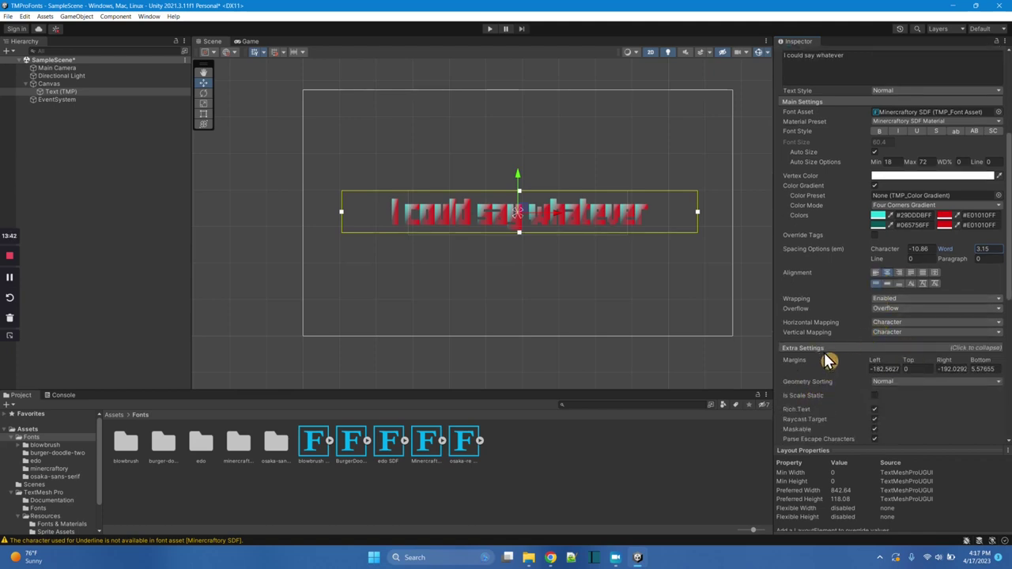
{"action": "scroll", "coordinate": [827, 341], "scroll_direction": "down", "scroll_amount": 3}
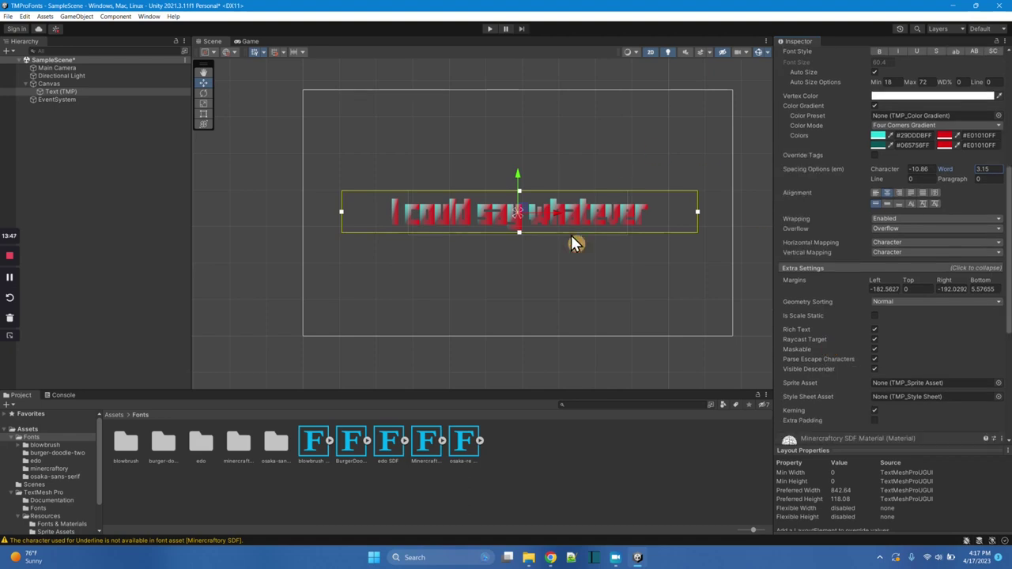
{"action": "left_click", "coordinate": [566, 255]}
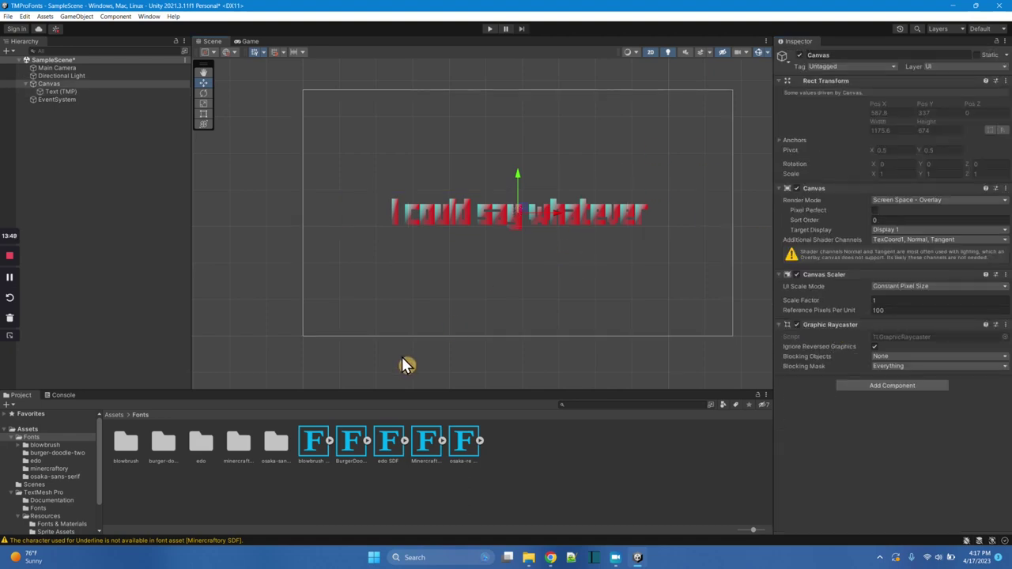